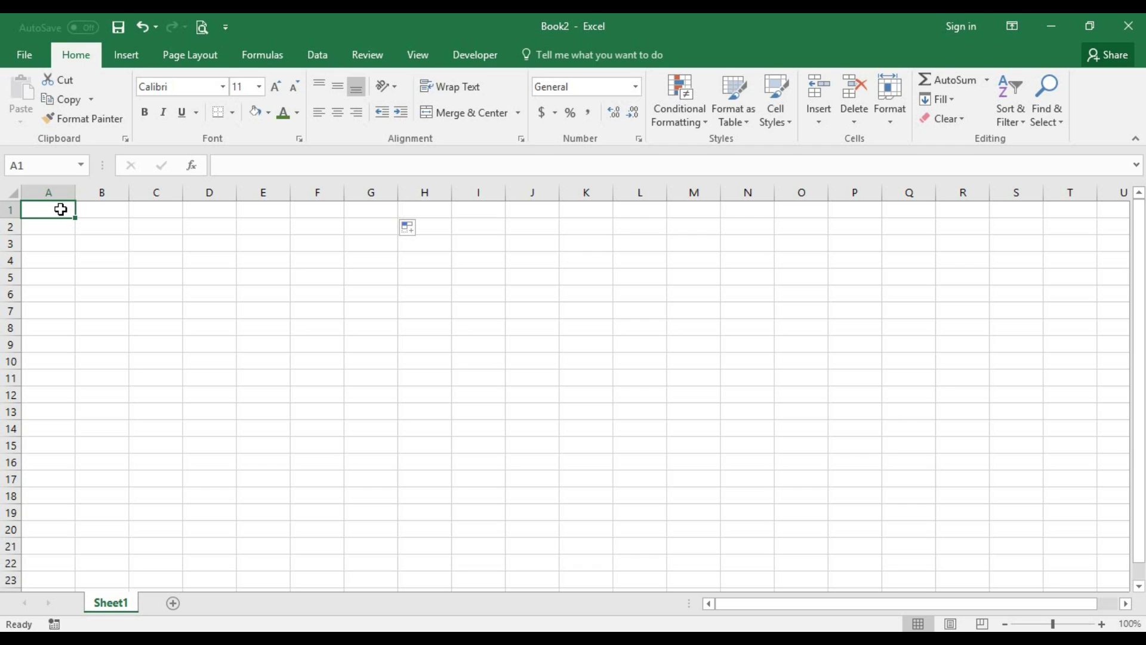
- Clear the block of cells spanning columns A to G down to row 18
{"action": "mouse_move", "coordinate": [69, 216]}
{"action": "left_mouse_down"}
{"action": "mouse_move", "coordinate": [377, 488]}
{"action": "mouse_move", "coordinate": [376, 522]}
{"action": "mouse_move", "coordinate": [322, 528]}
{"action": "left_mouse_up"}
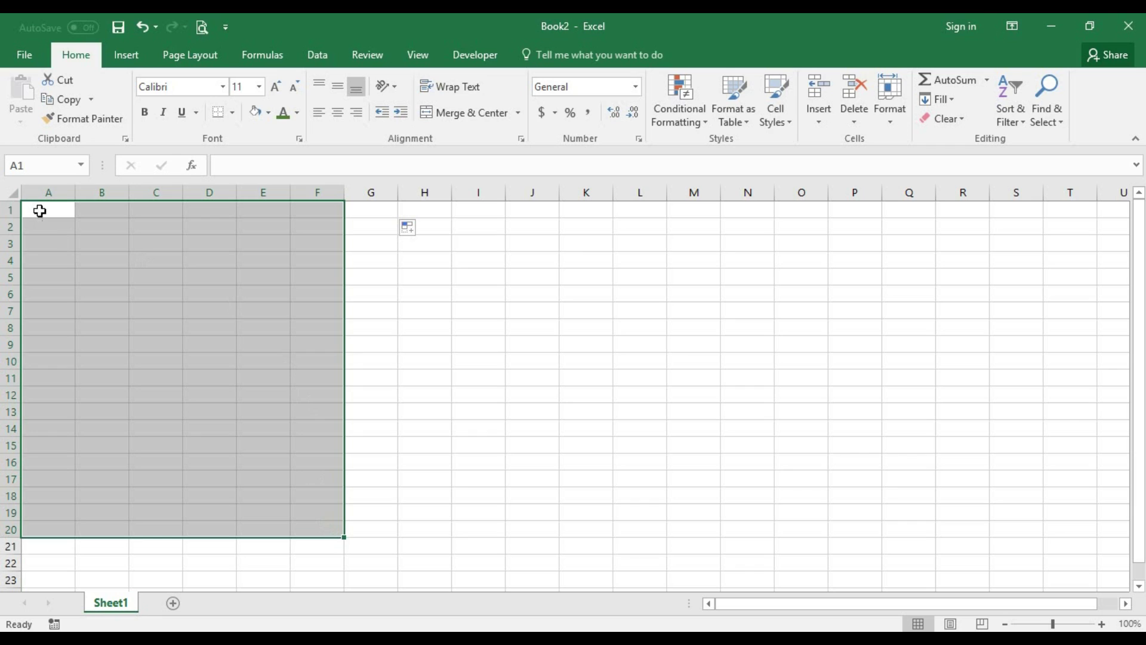
{"action": "left_click_drag", "start_coordinate": [39, 210], "coordinate": [352, 496]}
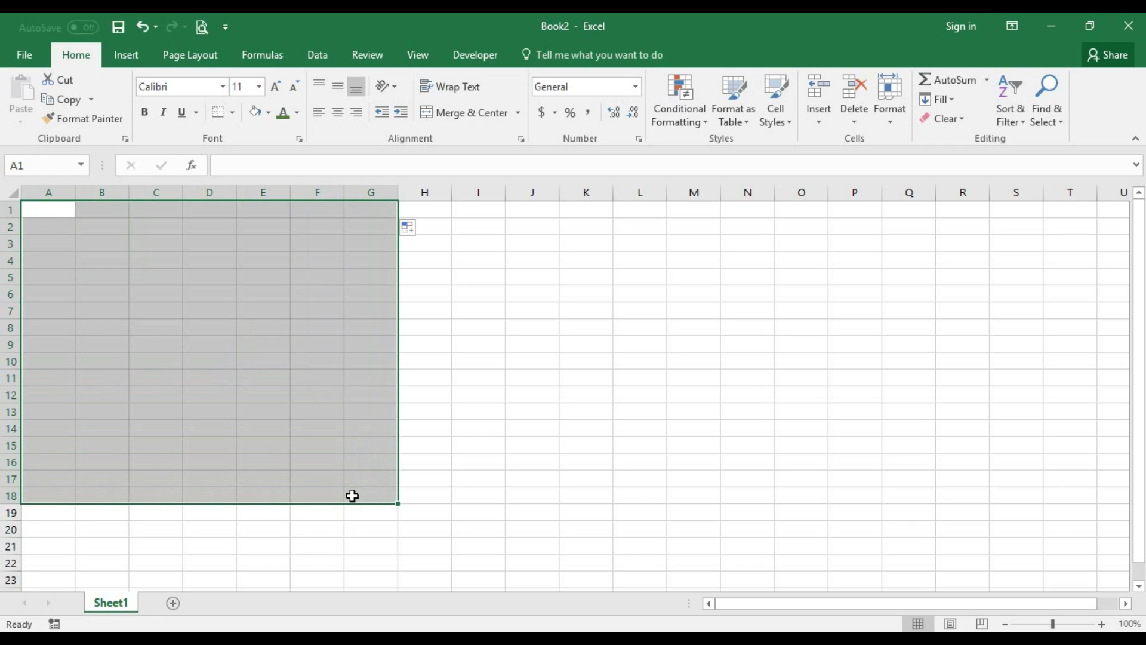
{"action": "left_click", "coordinate": [261, 392]}
{"action": "left_click", "coordinate": [53, 215]}
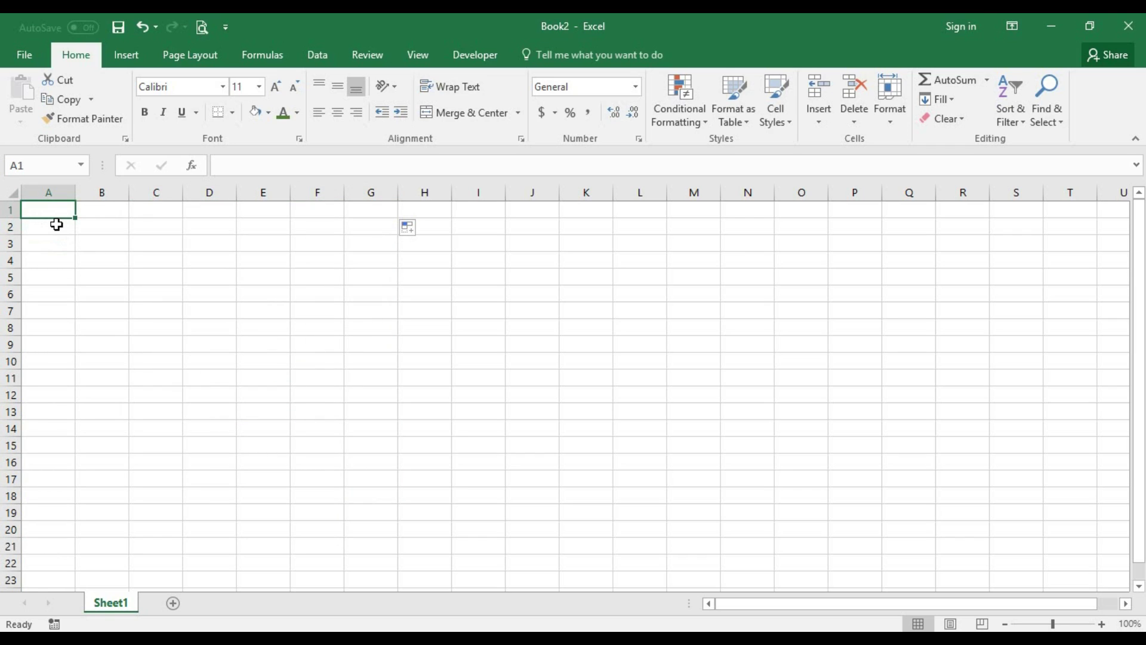
- Enter headers No., Name, Desc. and Qty. across A1:D1
{"action": "type", "text": "No."}
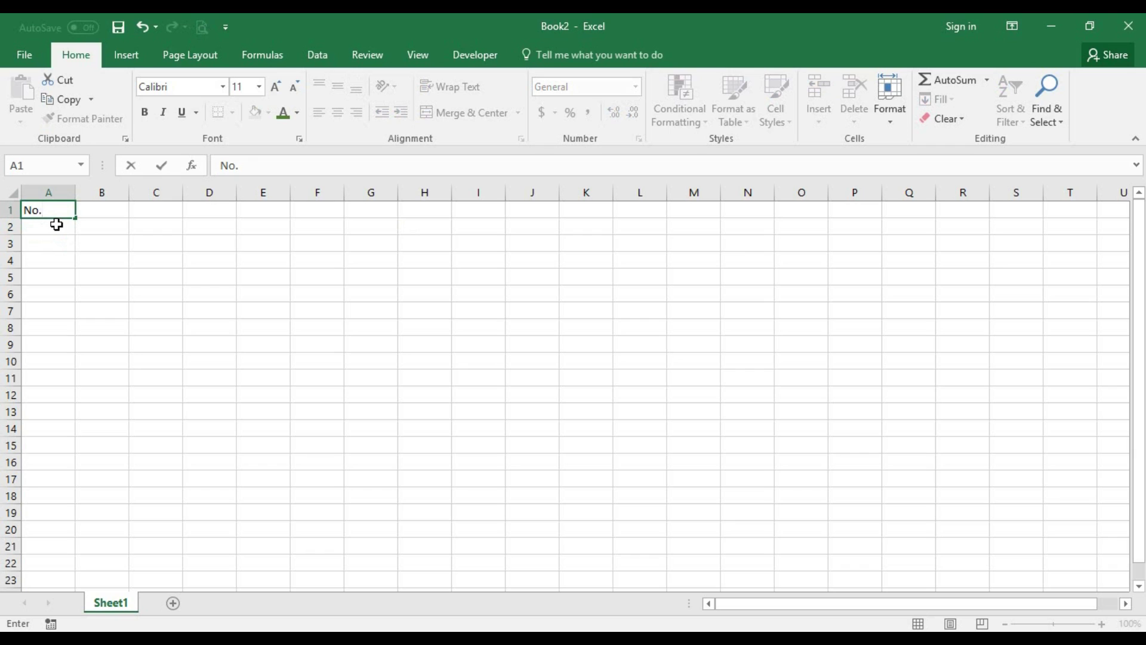
{"action": "key", "text": "Tab"}
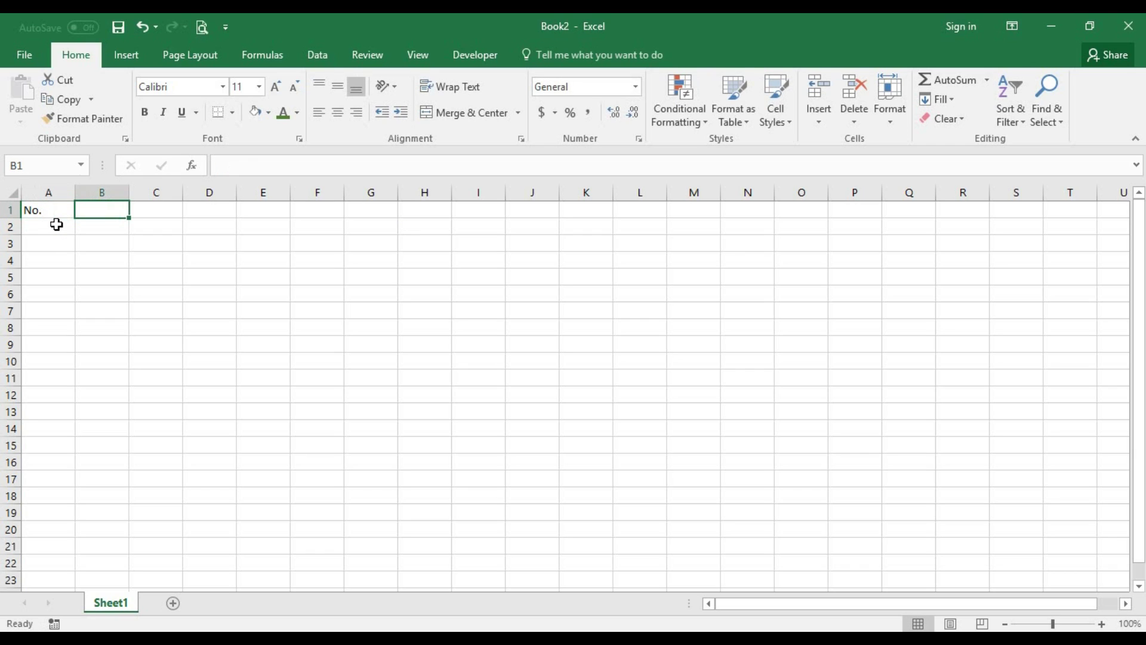
{"action": "type", "text": "Name"}
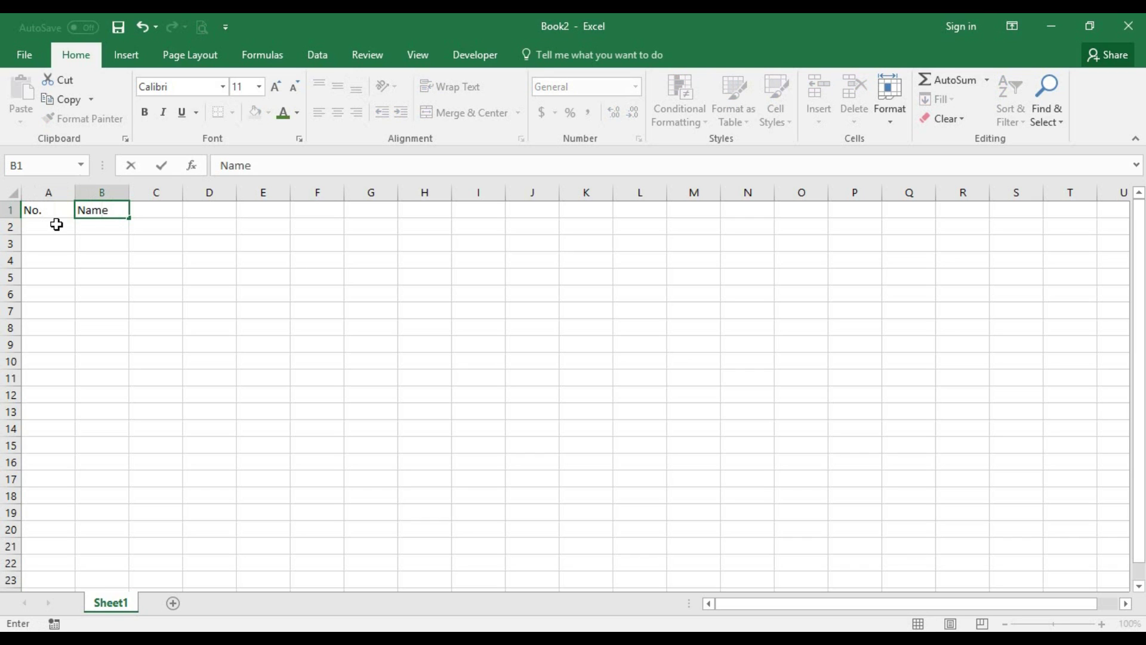
{"action": "key", "text": "Tab"}
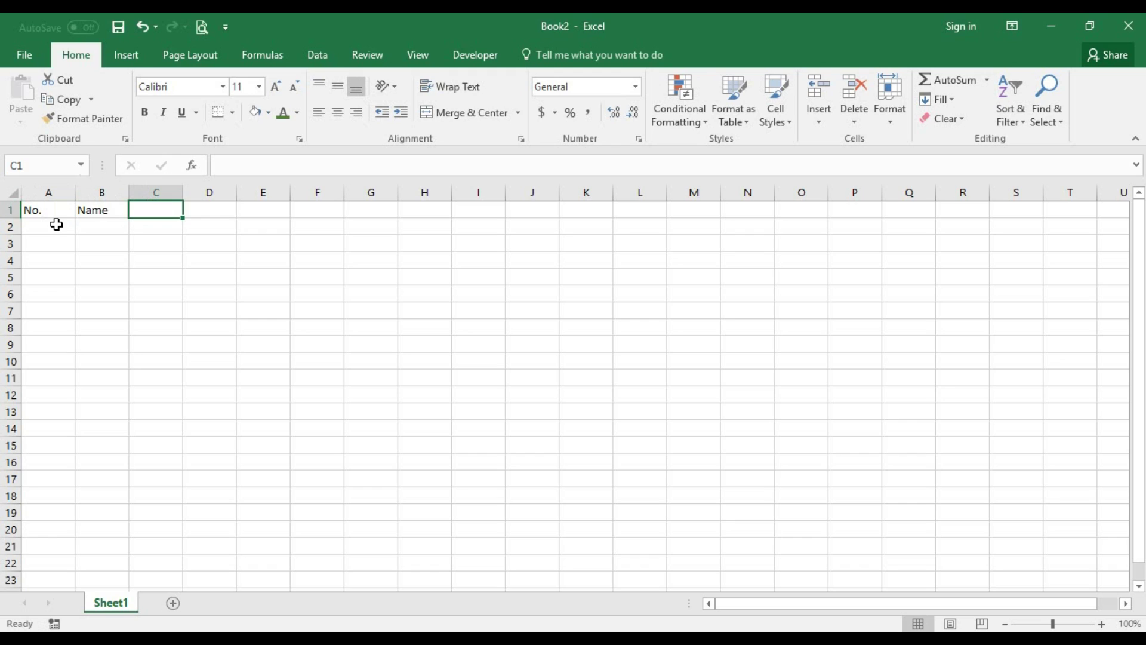
{"action": "type", "text": "Des"}
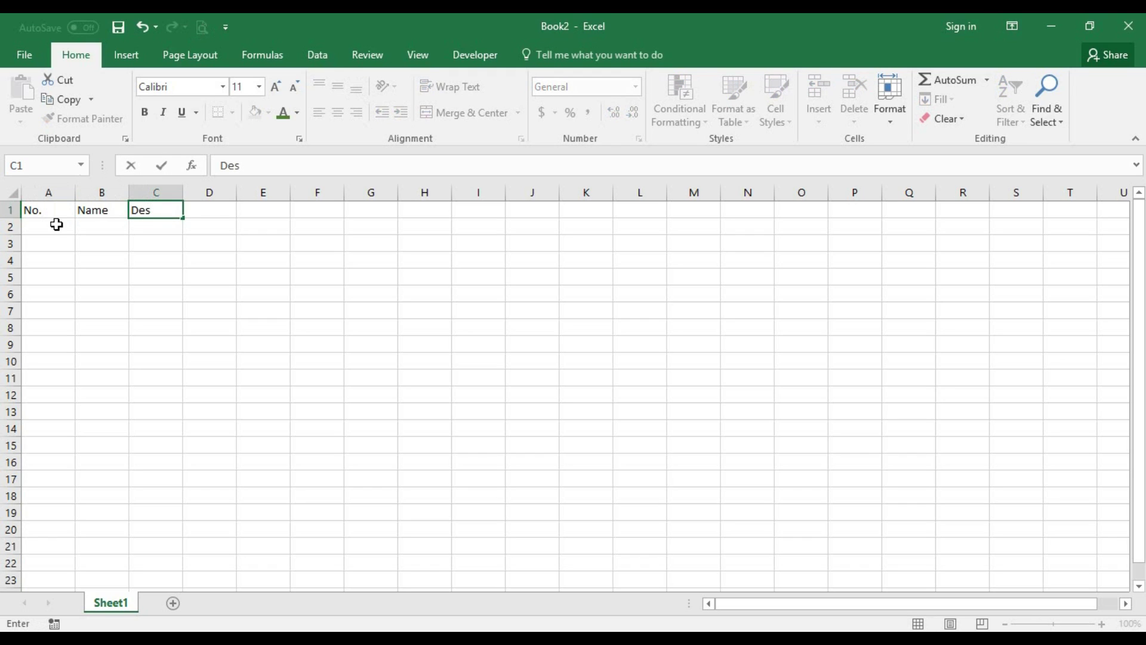
{"action": "type", "text": "c."}
{"action": "key", "text": "Tab"}
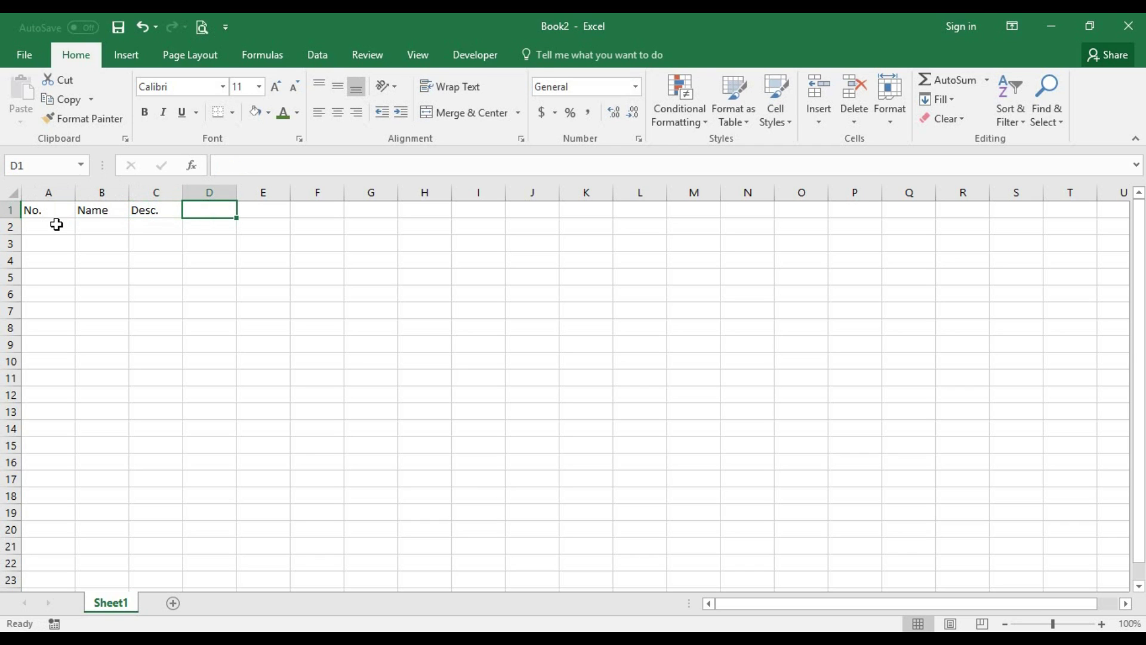
{"action": "type", "text": "Qu"}
{"action": "key", "text": "BackSpace"}
{"action": "type", "text": "ty."}
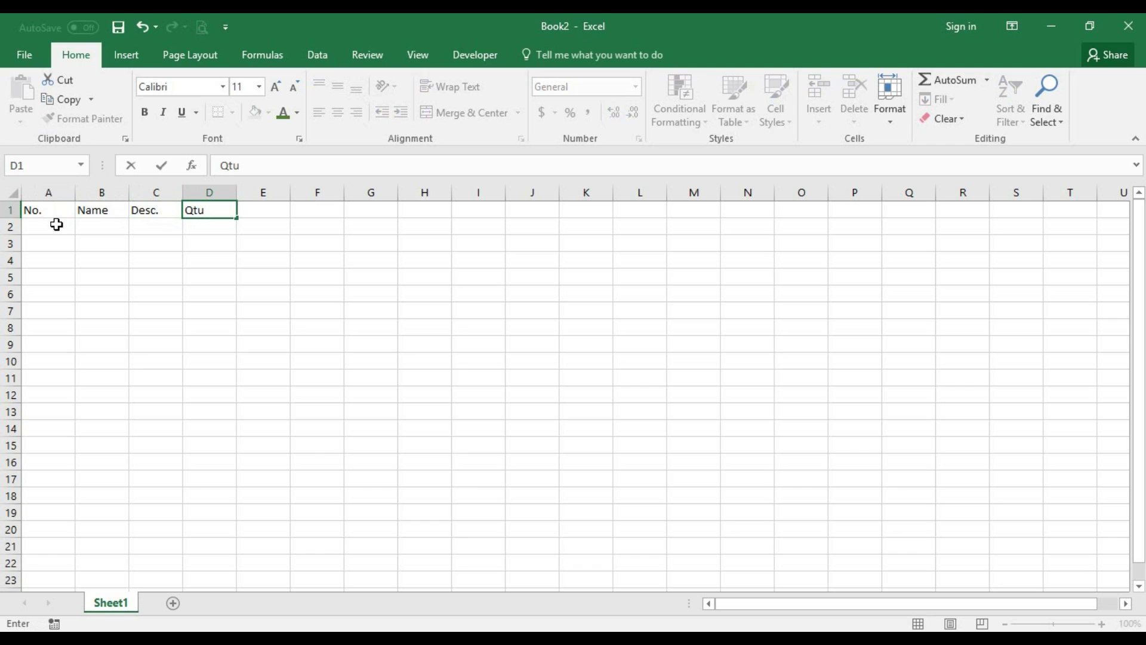
{"action": "key", "text": "Tab"}
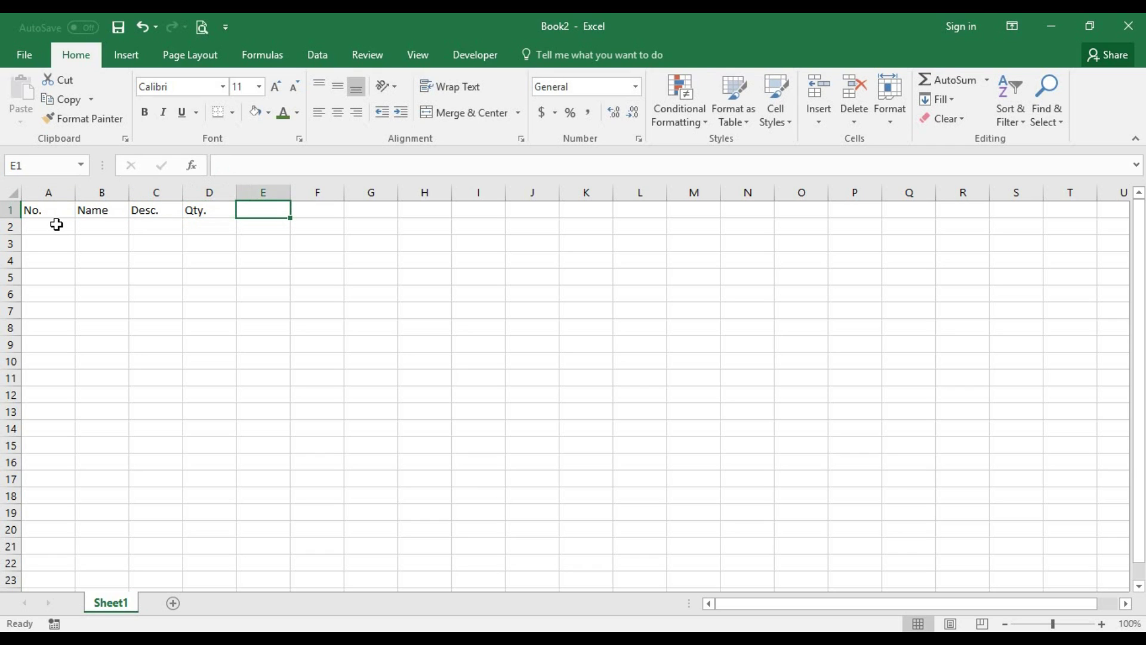
- Add the Unit Price and Total Cost headers in E1 and F1
{"action": "type", "text": "Un"}
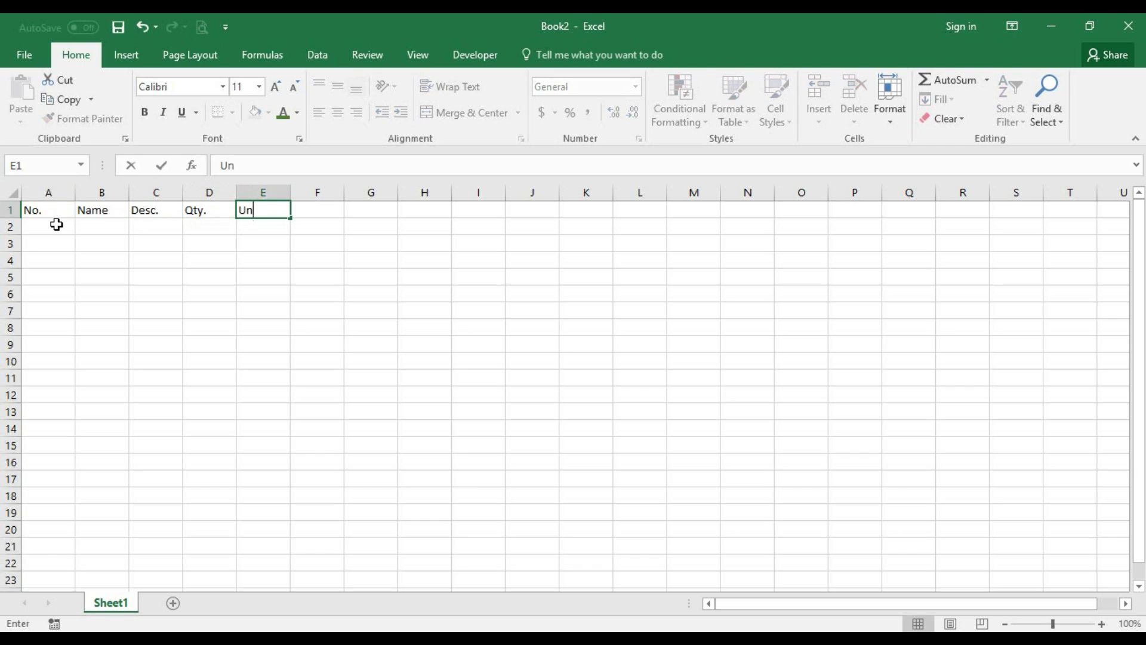
{"action": "type", "text": "it Price"}
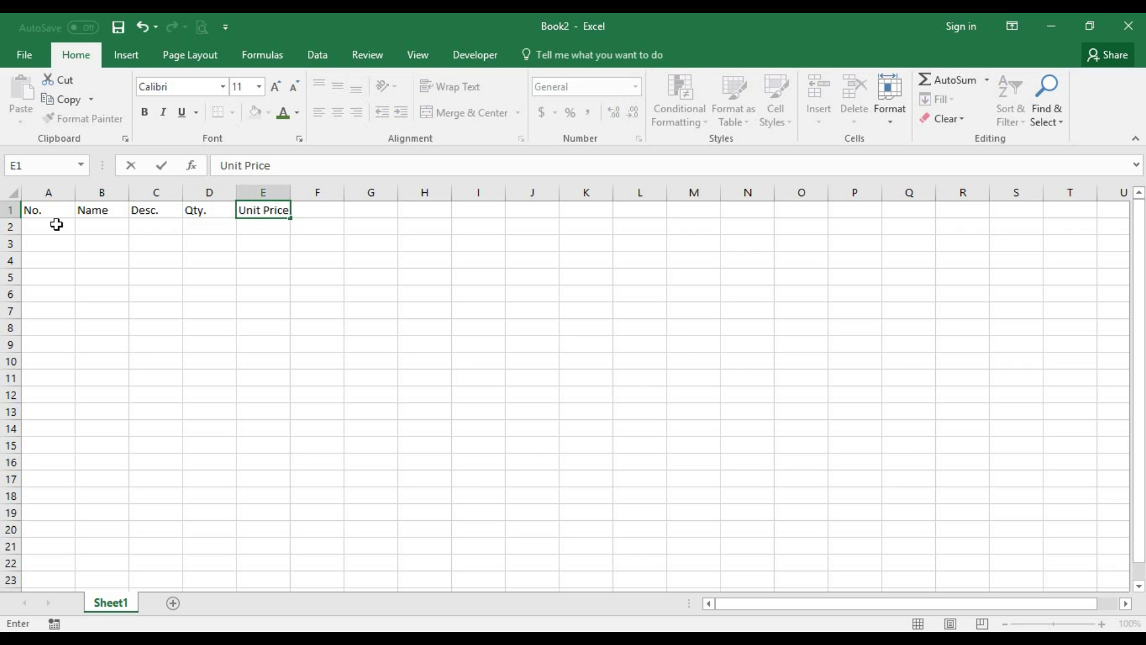
{"action": "key", "text": "ctrl+Return"}
{"action": "key", "text": "Tab"}
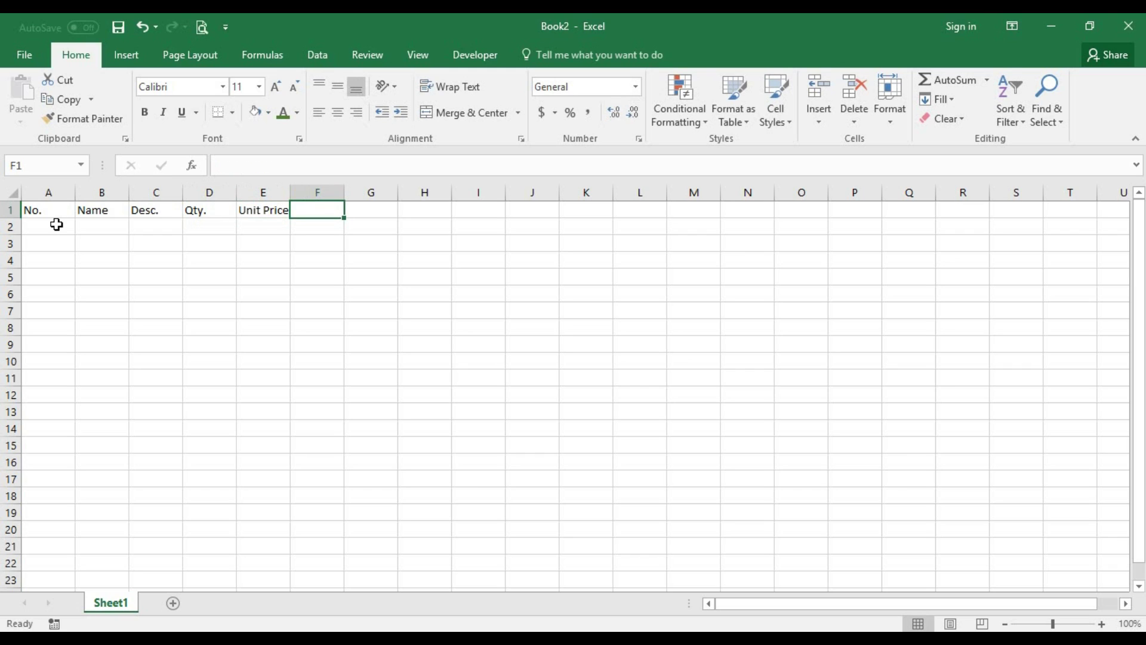
{"action": "type", "text": "Total Cost"}
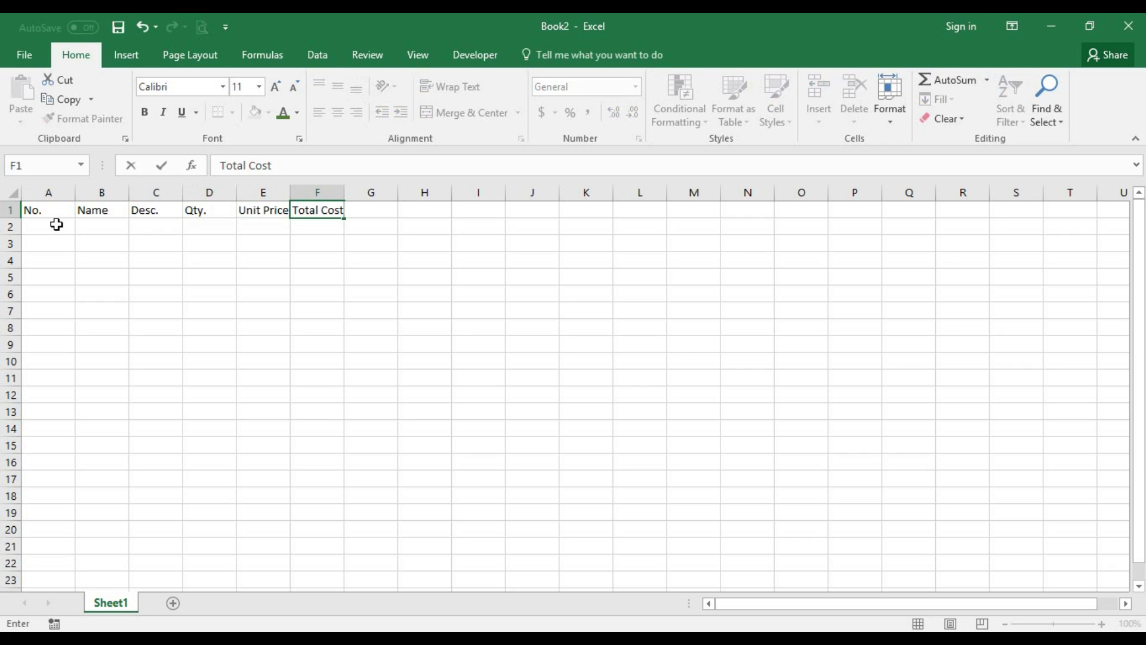
{"action": "key", "text": "Return"}
{"action": "key", "text": "Left"}
{"action": "key", "text": "Left"}
{"action": "key", "text": "Left"}
{"action": "key", "text": "Left"}
{"action": "key", "text": "Left"}
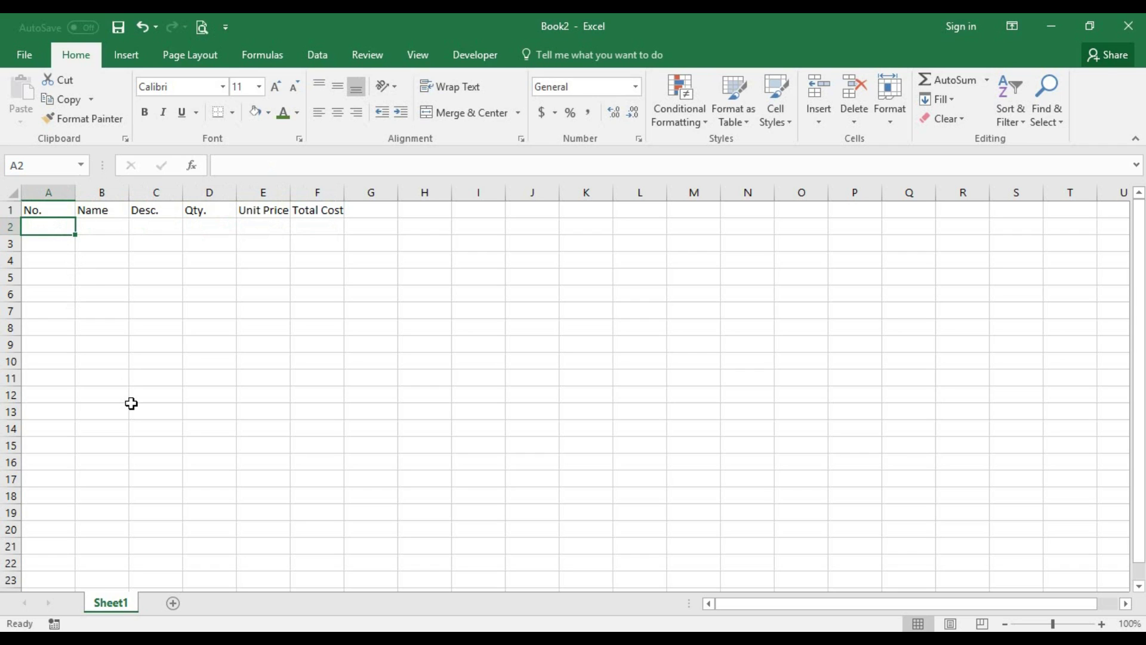
- Enter 1 and 2 in A2:A3 and Item 1 and Item 2 in B2:B3
{"action": "type", "text": "1"}
{"action": "key", "text": "Return"}
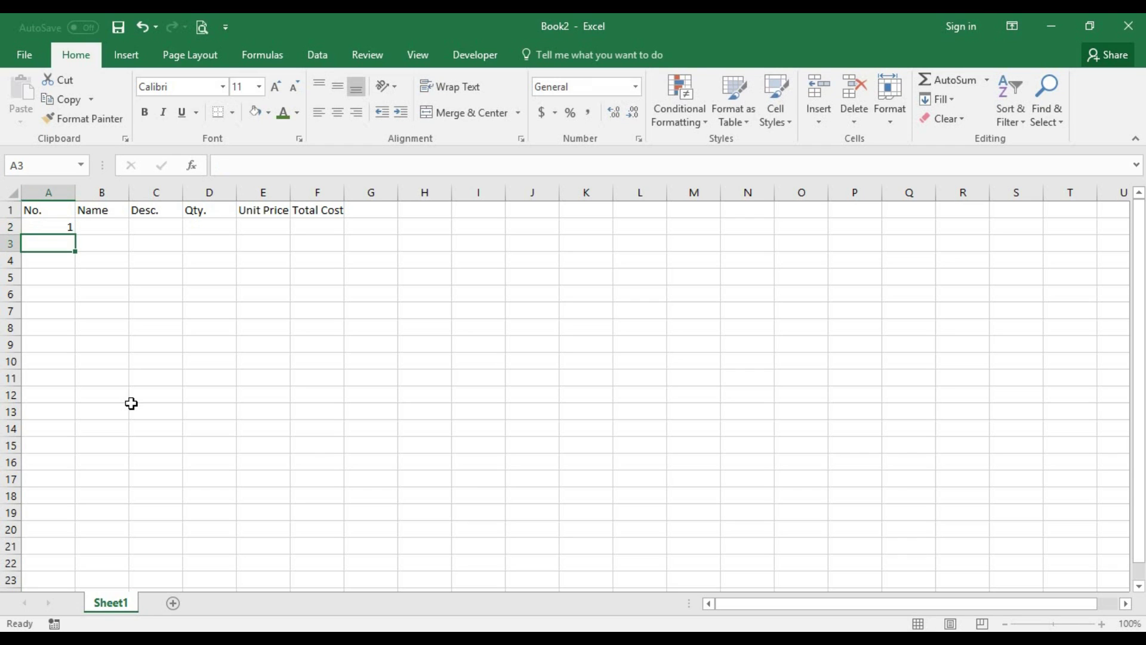
{"action": "type", "text": "2"}
{"action": "key", "text": "Tab"}
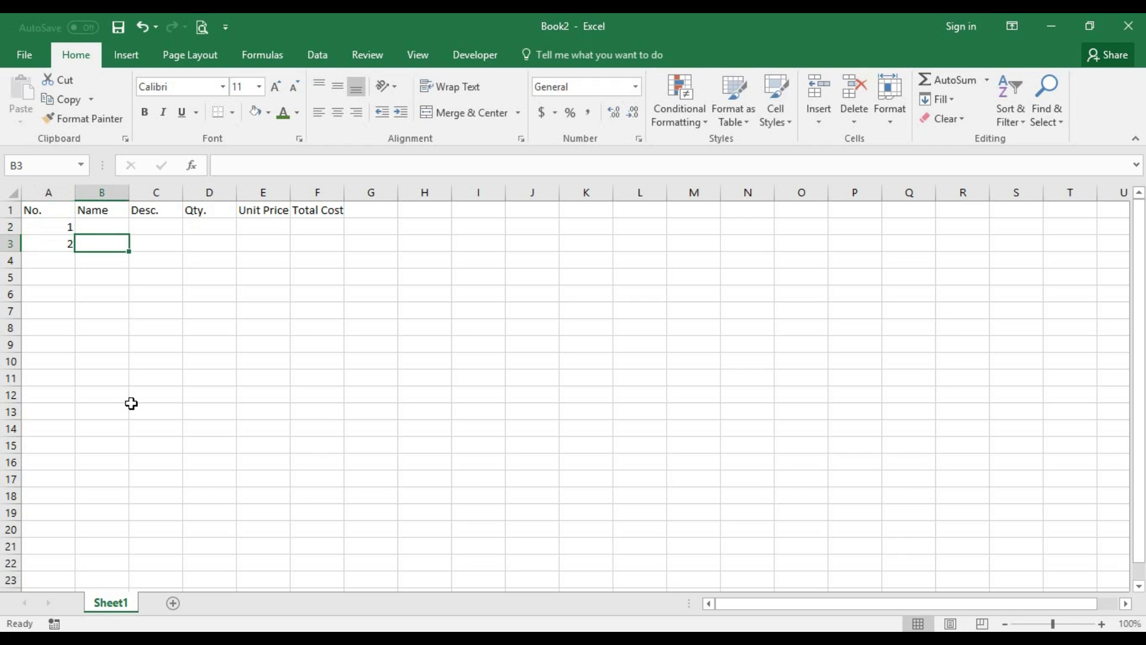
{"action": "left_click", "coordinate": [92, 227]}
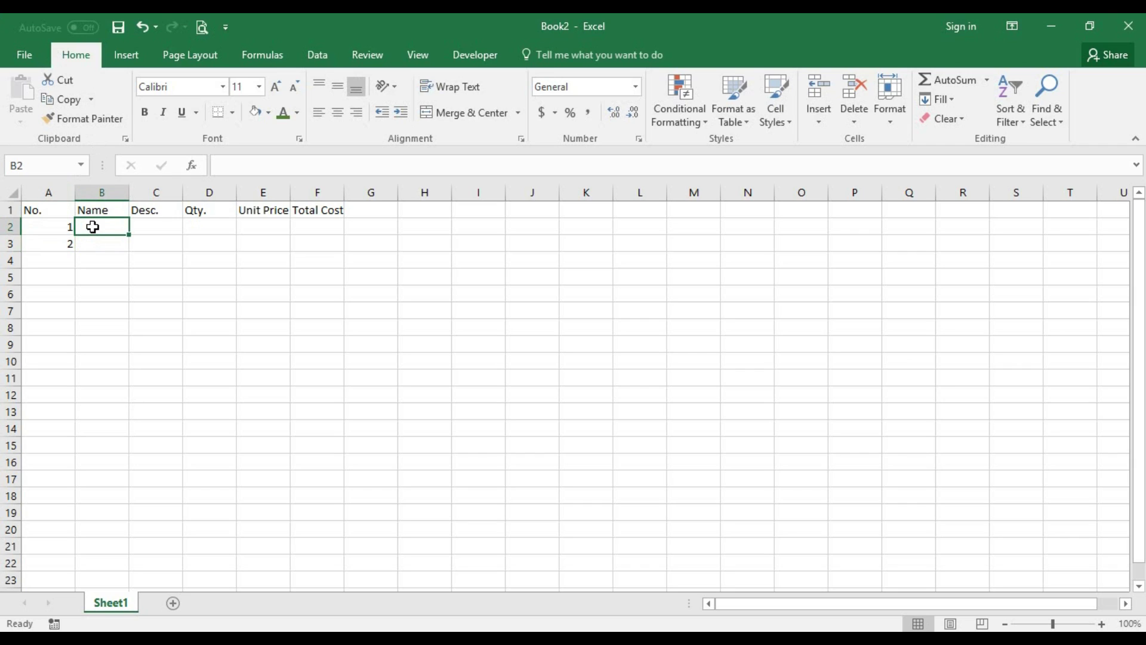
{"action": "type", "text": "Item"}
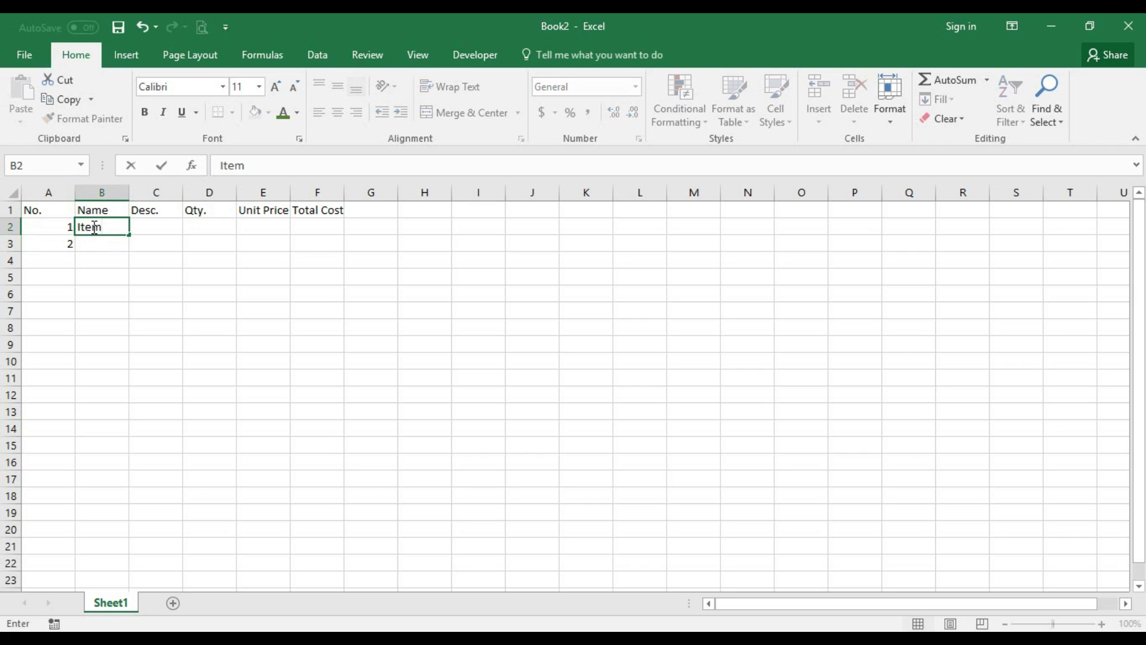
{"action": "type", "text": " 1"}
{"action": "key", "text": "Return"}
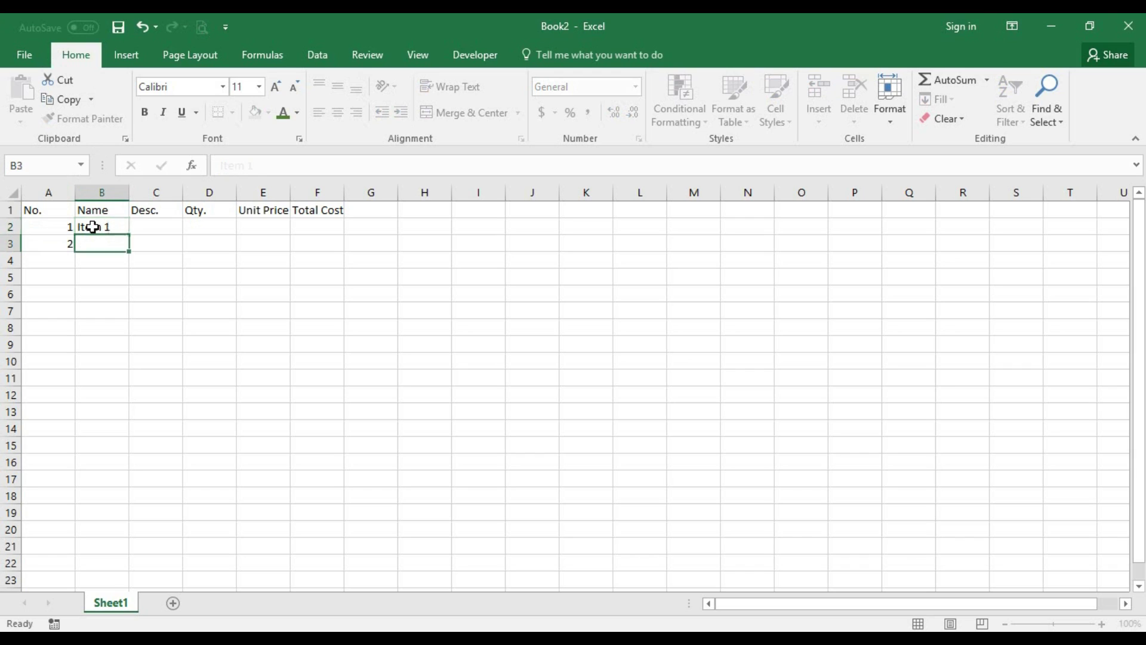
{"action": "type", "text": "Termer"}
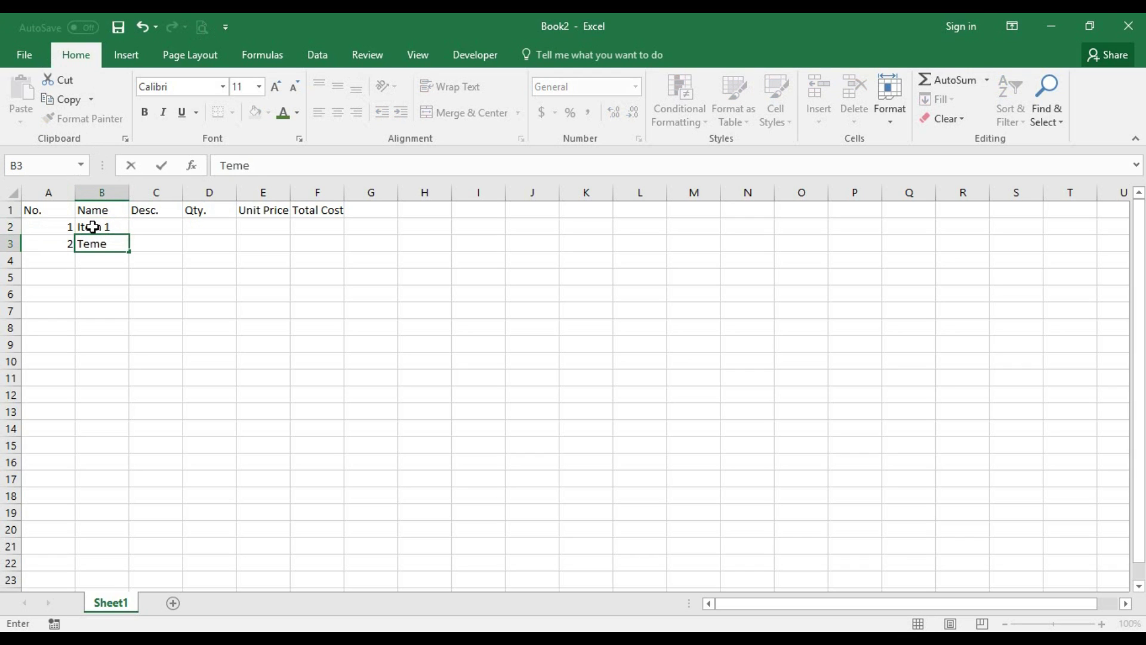
{"action": "key", "text": "BackSpace"}
{"action": "key", "text": "BackSpace"}
{"action": "key", "text": "BackSpace"}
{"action": "key", "text": "BackSpace"}
{"action": "key", "text": "BackSpace"}
{"action": "key", "text": "BackSpace"}
{"action": "type", "text": "Item 2"}
{"action": "left_click", "coordinate": [65, 229]}
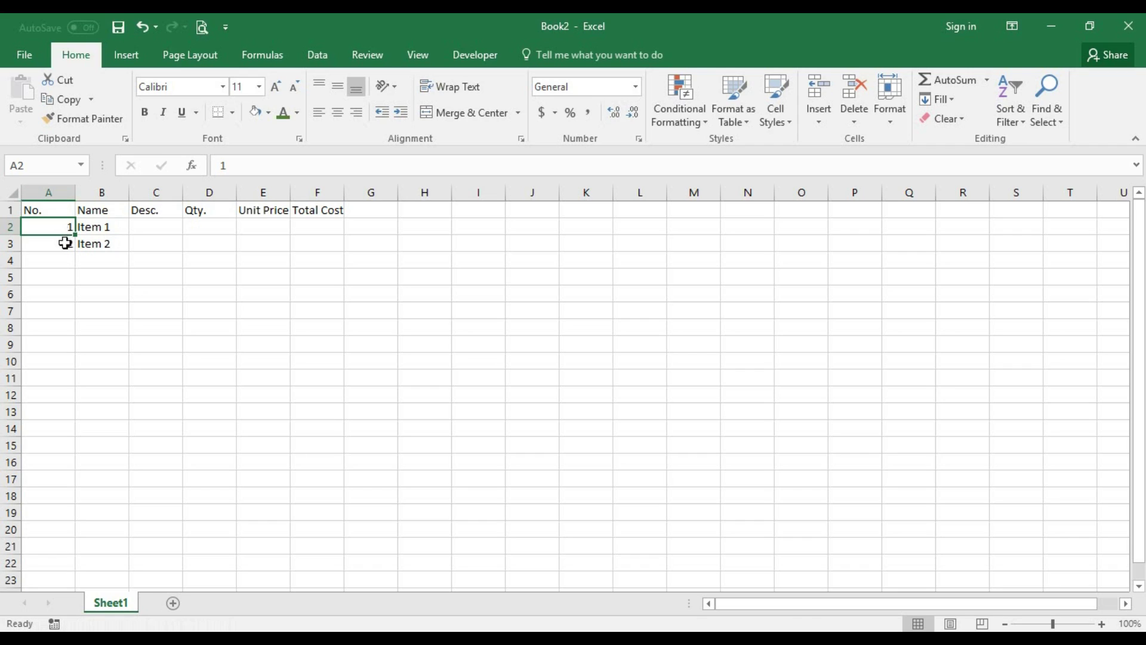
- Fill-series A2:A11 with 1–10 and B2:B11 with Item 1 through Item 10
{"action": "left_click_drag", "start_coordinate": [75, 234], "coordinate": [65, 243]}
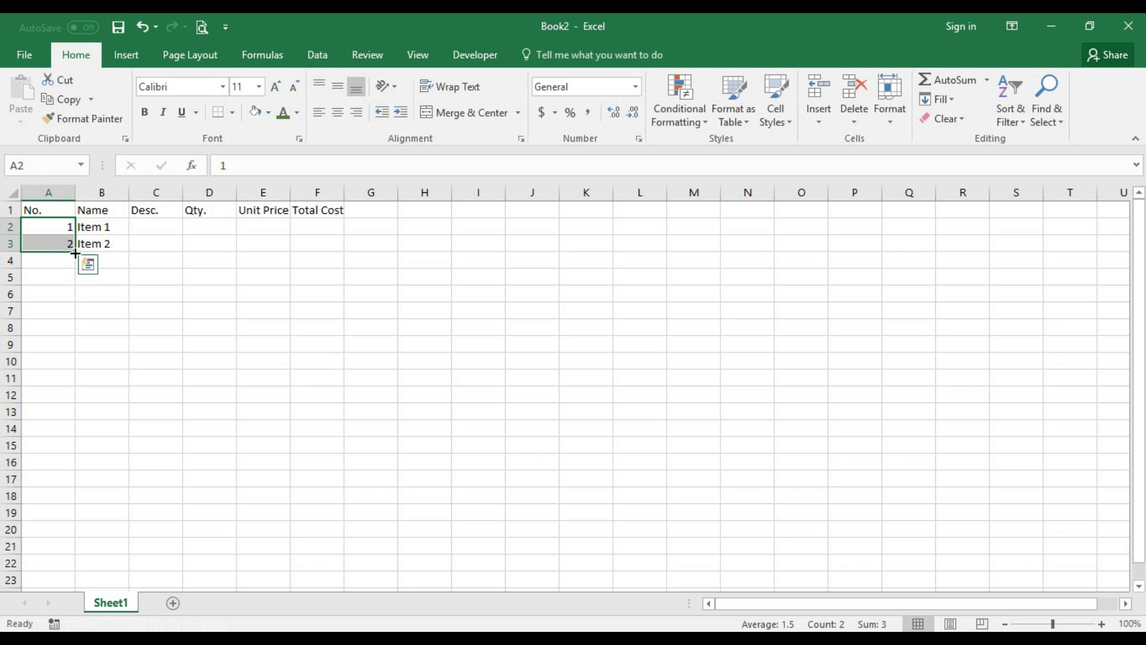
{"action": "left_click_drag", "start_coordinate": [75, 252], "coordinate": [76, 389]}
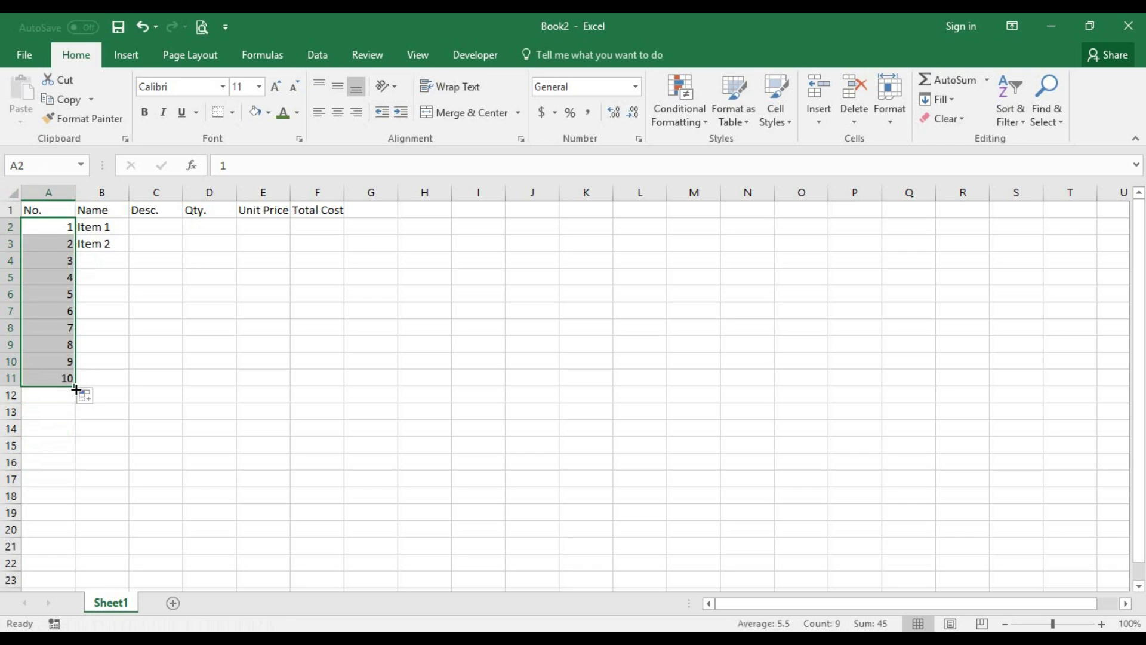
{"action": "left_click_drag", "start_coordinate": [110, 233], "coordinate": [117, 250]}
{"action": "left_click", "coordinate": [118, 246]}
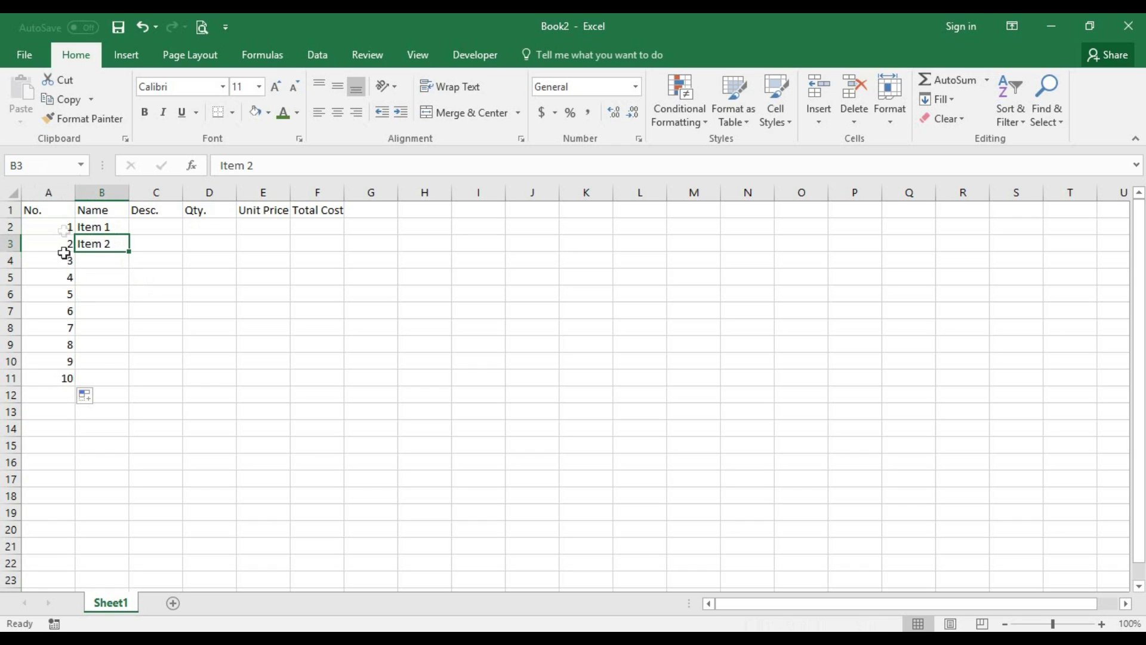
{"action": "left_click_drag", "start_coordinate": [62, 228], "coordinate": [66, 378]}
{"action": "left_click_drag", "start_coordinate": [117, 229], "coordinate": [114, 247]}
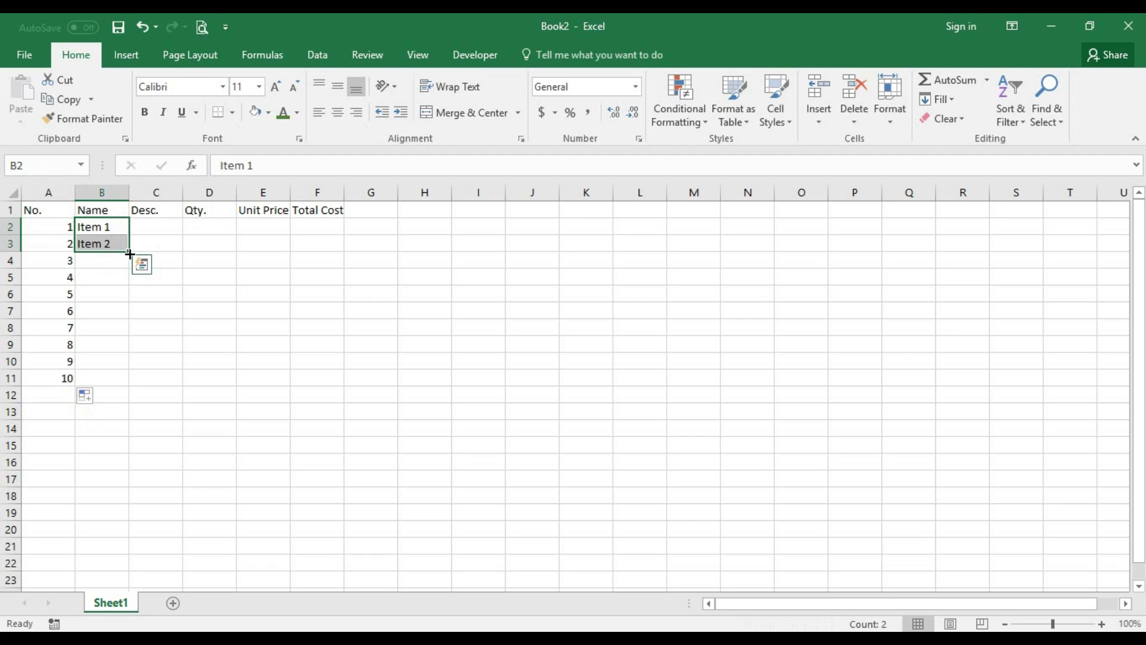
{"action": "double_click", "coordinate": [131, 253]}
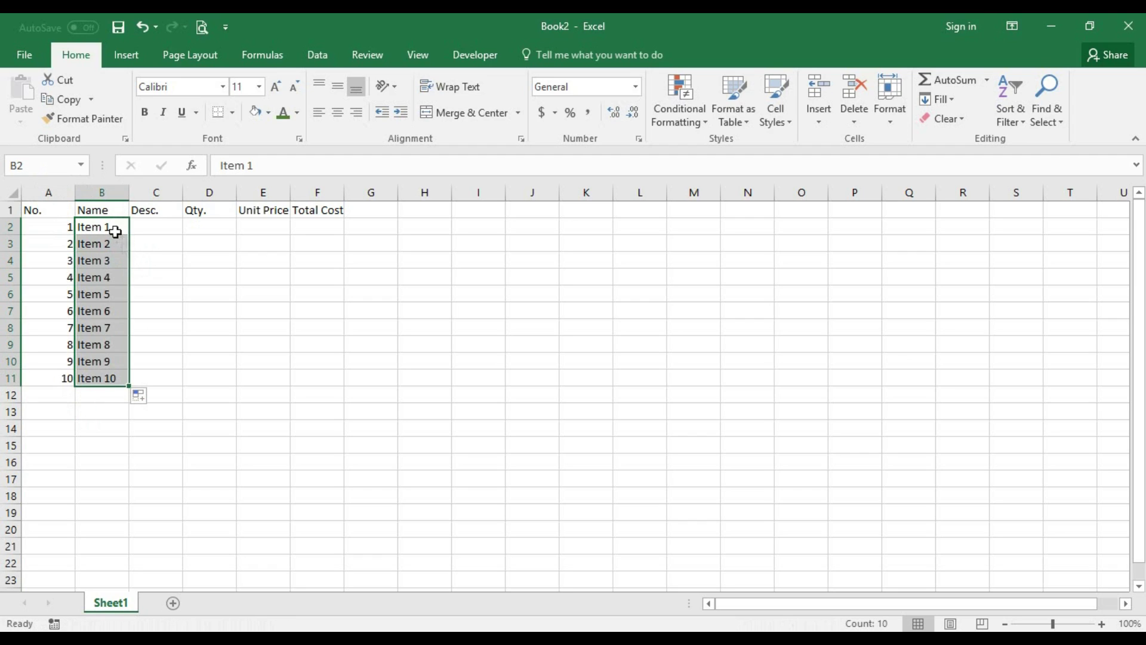
- Delete column C (Desc.), shifting Qty., Unit Price and Total Cost into C–E
{"action": "left_click", "coordinate": [167, 230]}
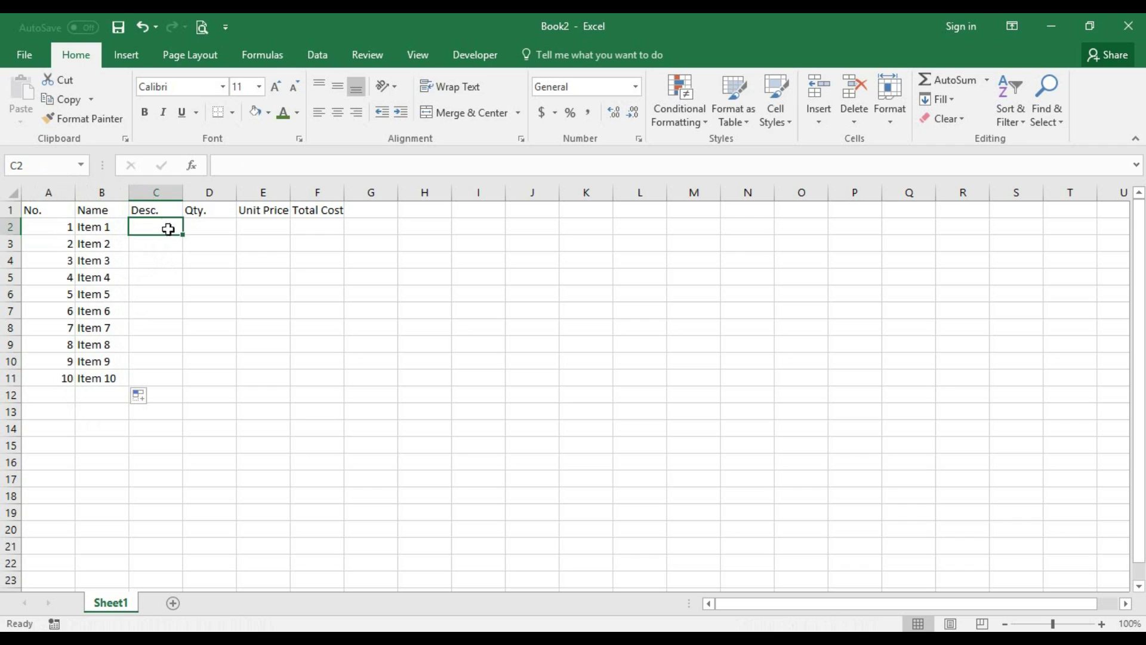
{"action": "left_click", "coordinate": [157, 192]}
{"action": "right_click", "coordinate": [157, 192]}
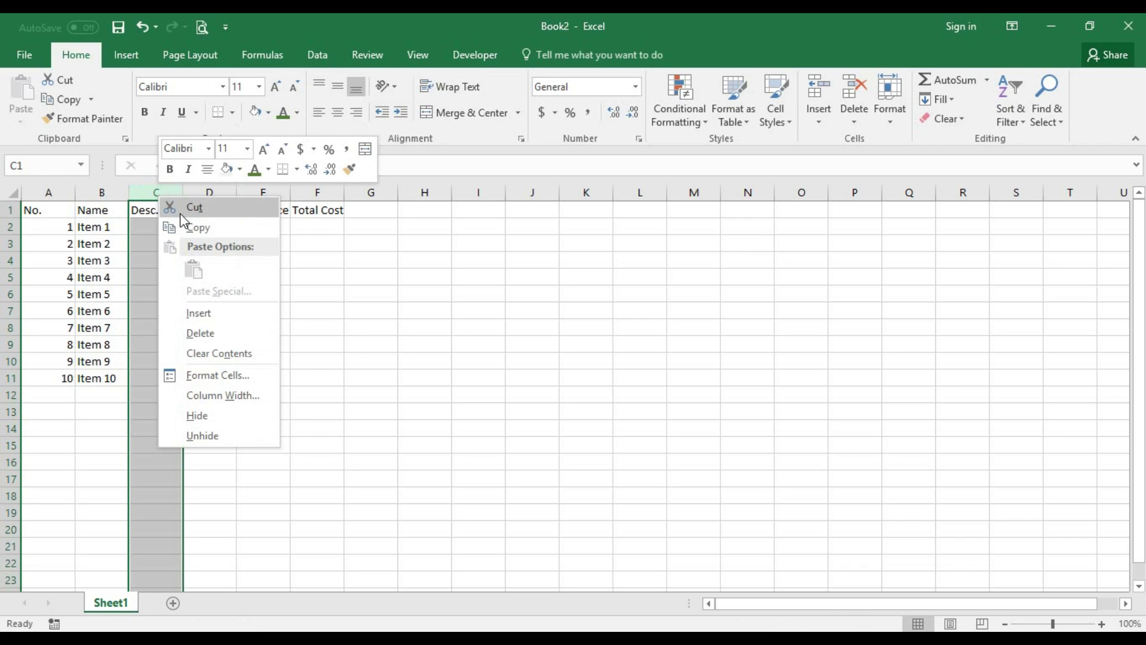
{"action": "key", "text": "Escape"}
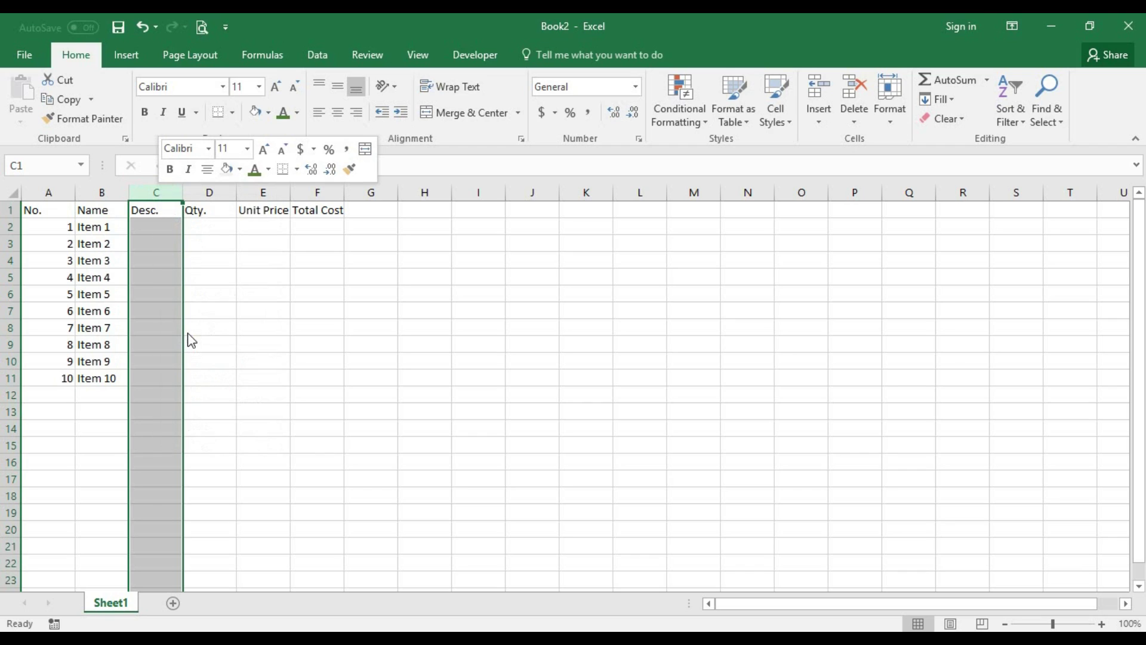
{"action": "left_click", "coordinate": [177, 239]}
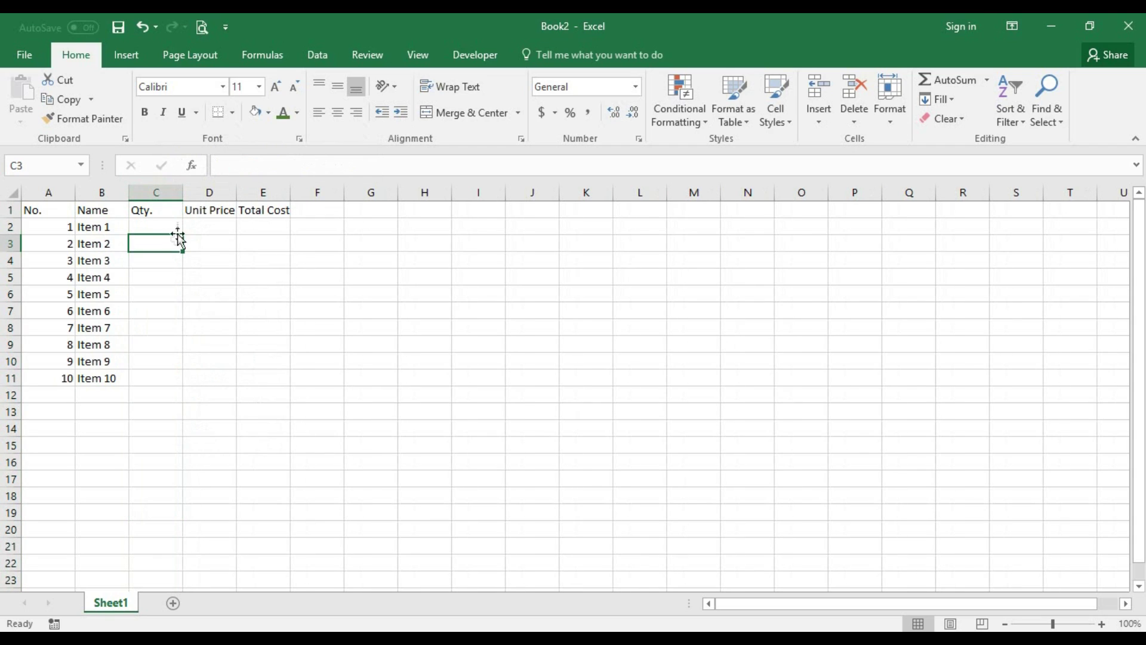
{"action": "left_click", "coordinate": [173, 227]}
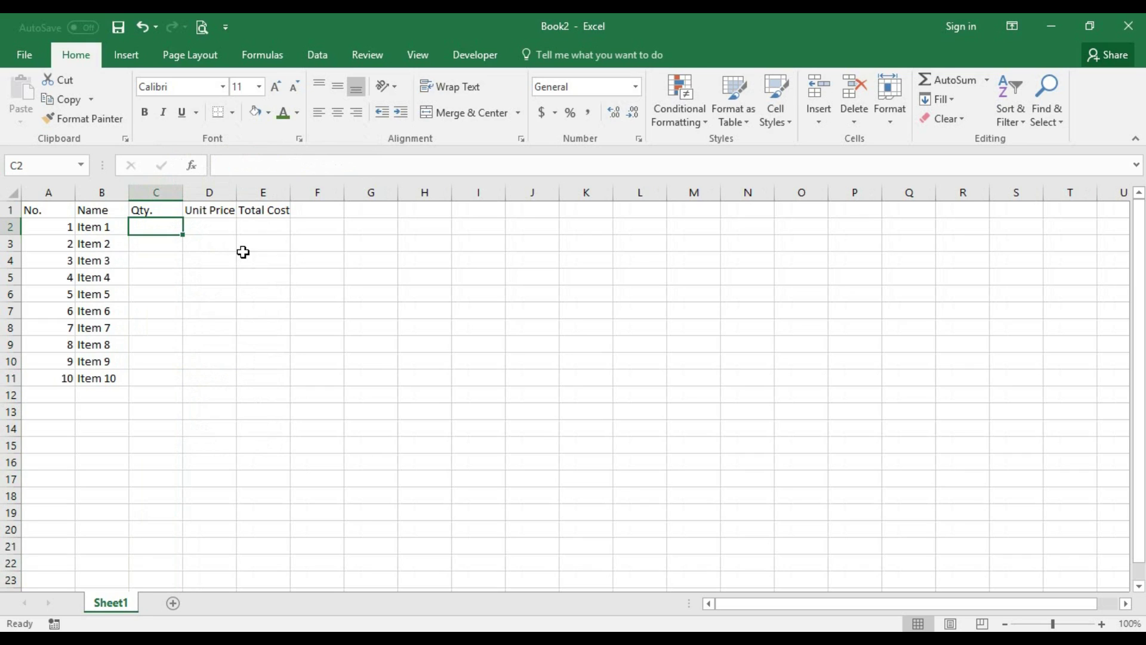
- Enter quantities 4, 2, 3, 5, 3, 3, 7, 9, 2, 1 in C2:C11
{"action": "type", "text": "4"}
{"action": "key", "text": "Return"}
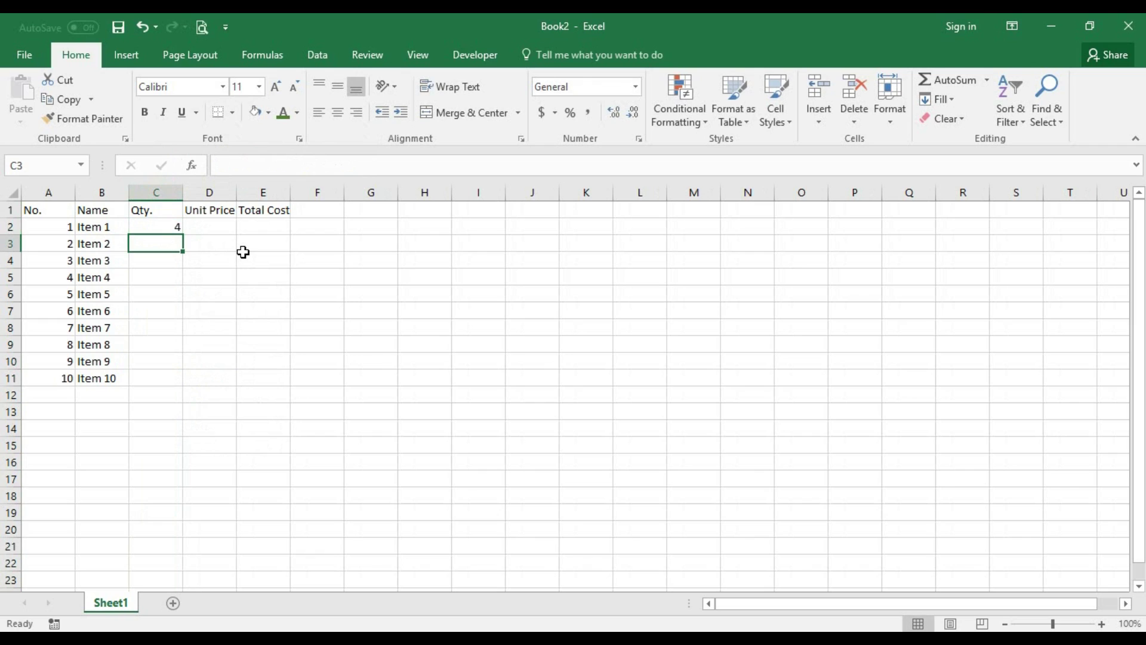
{"action": "type", "text": "2"}
{"action": "key", "text": "Return"}
{"action": "type", "text": "3"}
{"action": "key", "text": "Return"}
{"action": "key", "text": "Return"}
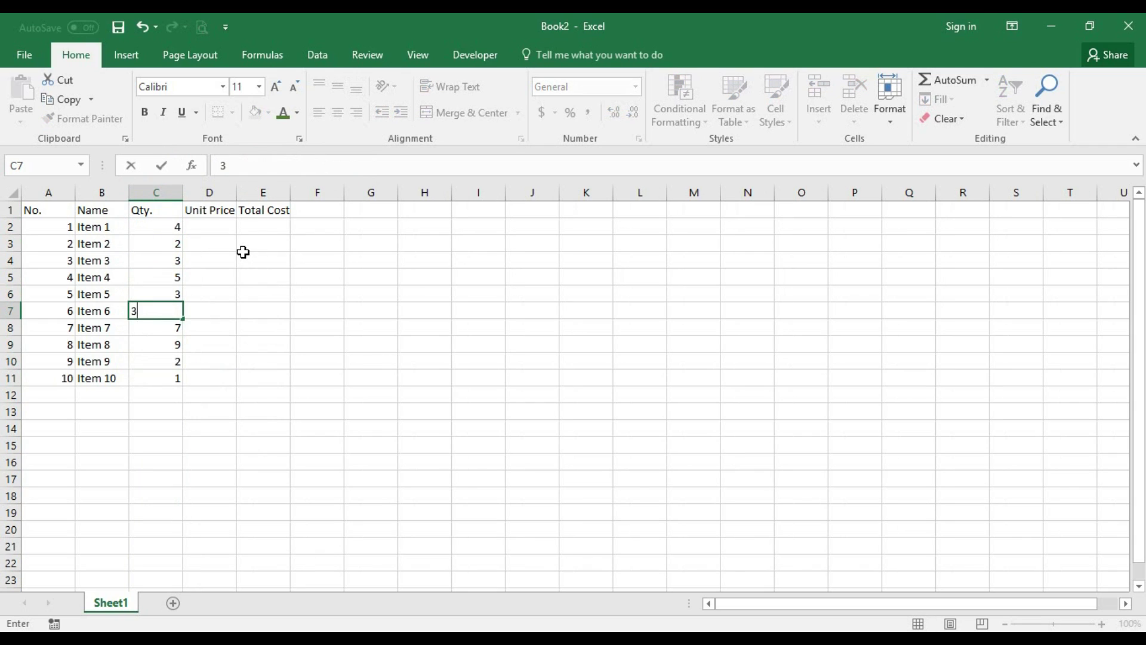
{"action": "key", "text": "Tab"}
{"action": "key", "text": "ctrl+Up"}
{"action": "key", "text": "Down"}
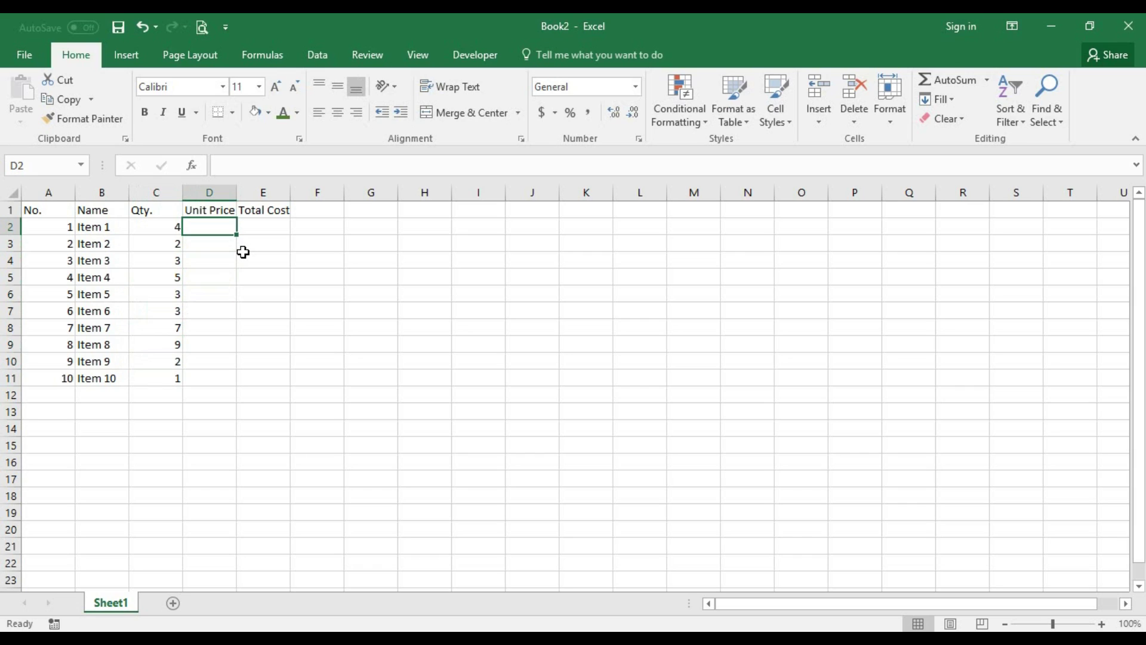
- Enter unit prices in D2:D11, starting with 30 and 20 and ending with 50
{"action": "type", "text": "30"}
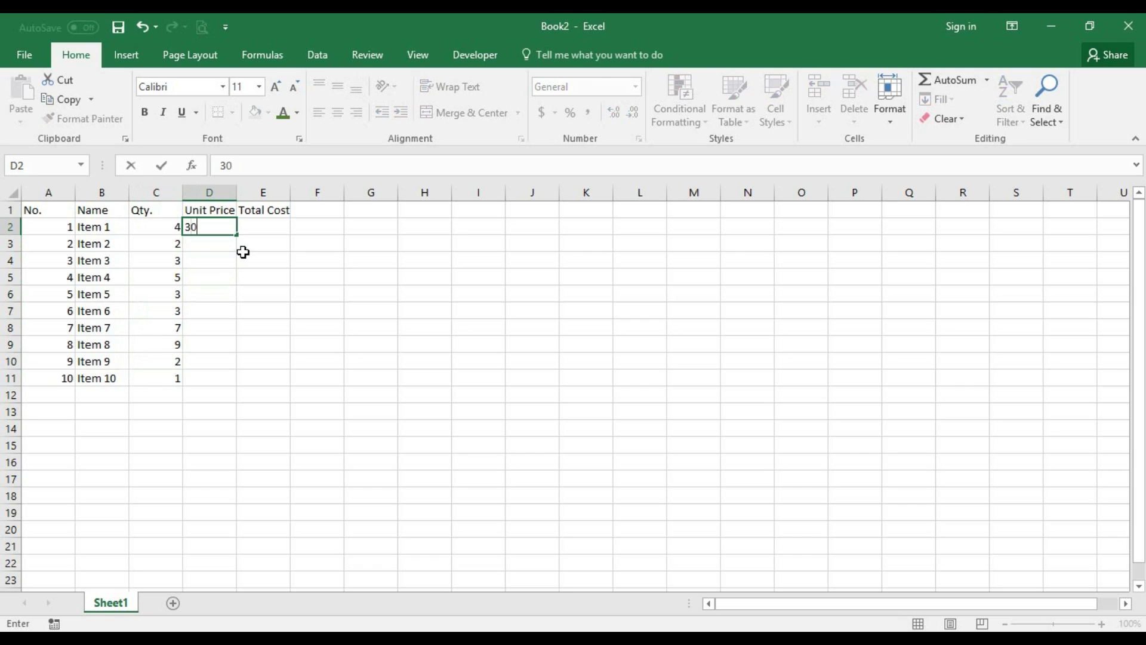
{"action": "key", "text": "Return"}
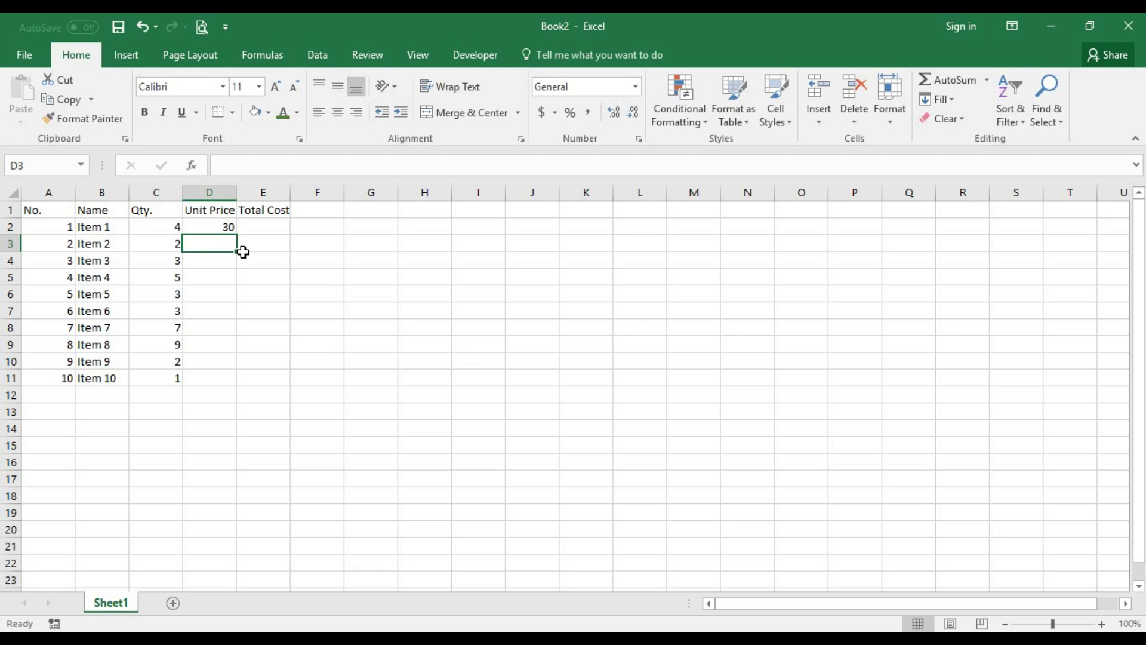
{"action": "type", "text": "20"}
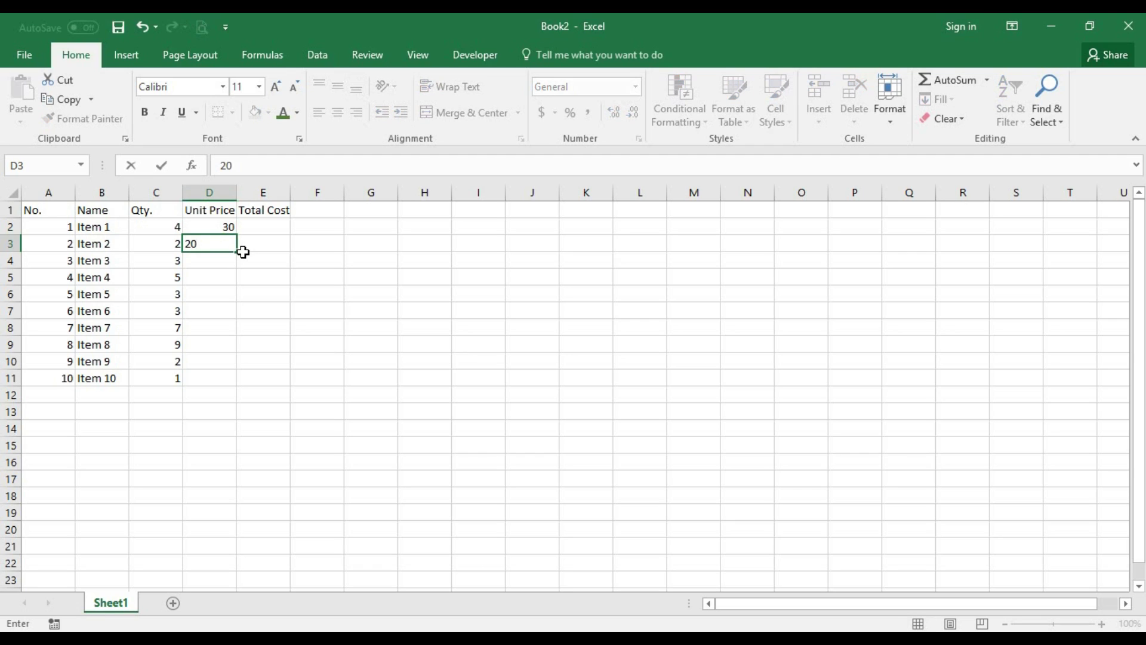
{"action": "key", "text": "Return"}
{"action": "type", "text": "15"}
{"action": "key", "text": "Return"}
{"action": "type", "text": "10"}
{"action": "key", "text": "Return"}
{"action": "type", "text": "11"}
{"action": "key", "text": "Return"}
{"action": "type", "text": "2"}
{"action": "key", "text": "Return"}
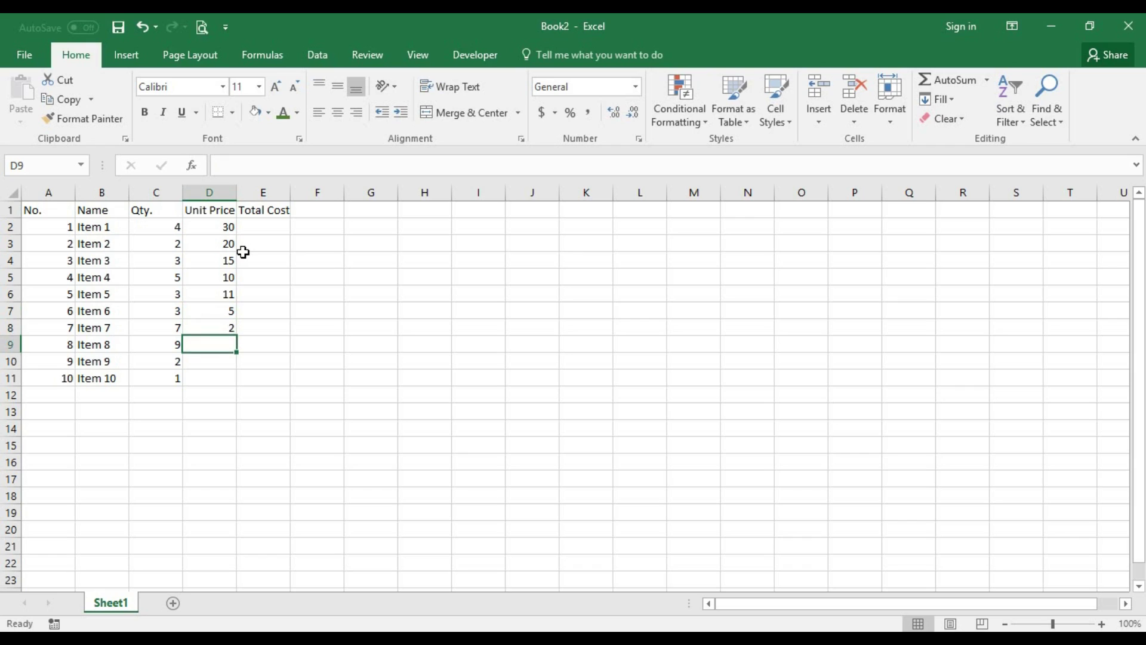
{"action": "type", "text": "5"}
{"action": "key", "text": "Return"}
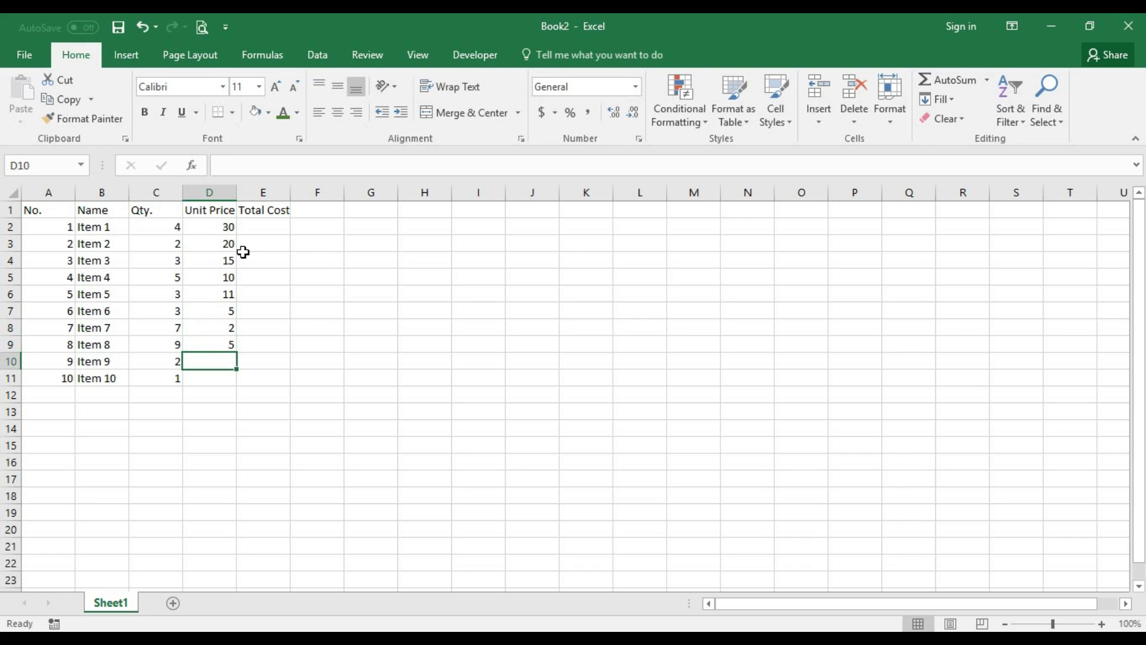
{"action": "type", "text": "6"}
{"action": "key", "text": "Return"}
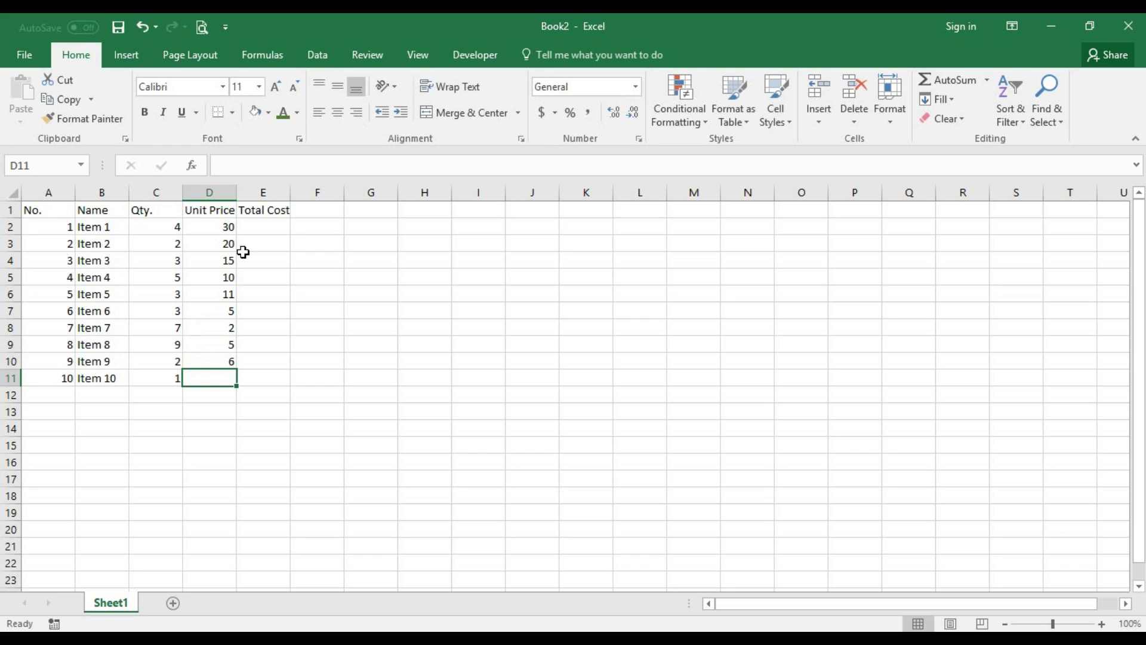
{"action": "type", "text": "50"}
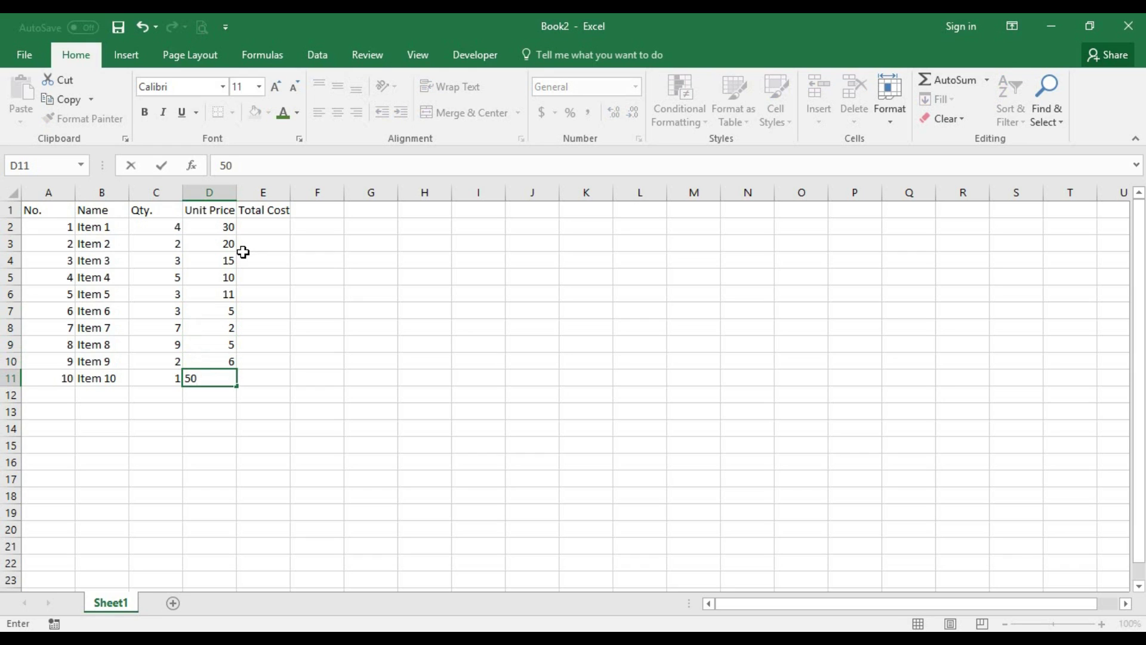
- Commit 50 in D11, then select and clear the empty E2:E12 range
{"action": "left_click", "coordinate": [267, 228]}
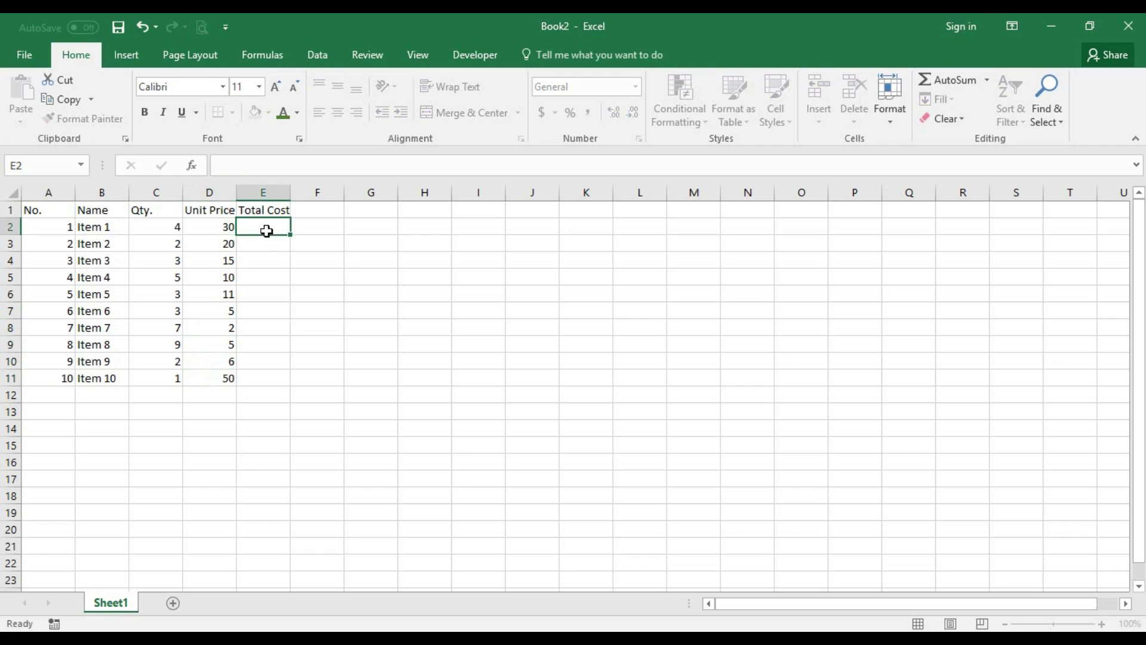
{"action": "left_click_drag", "start_coordinate": [267, 228], "coordinate": [265, 397]}
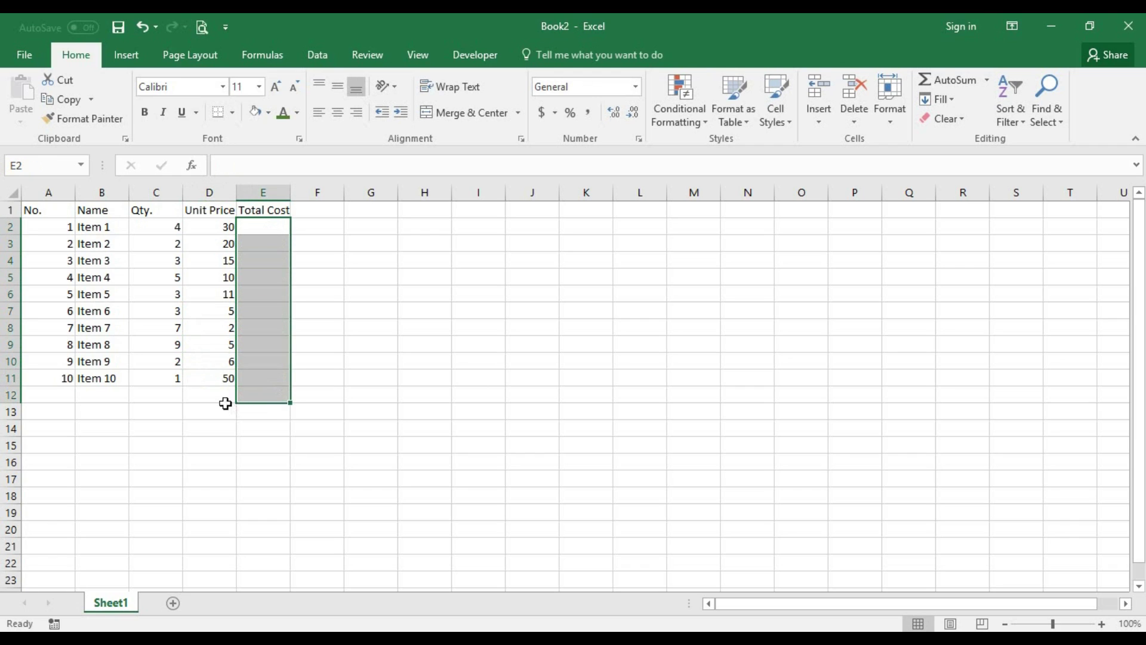
{"action": "left_click", "coordinate": [212, 398]}
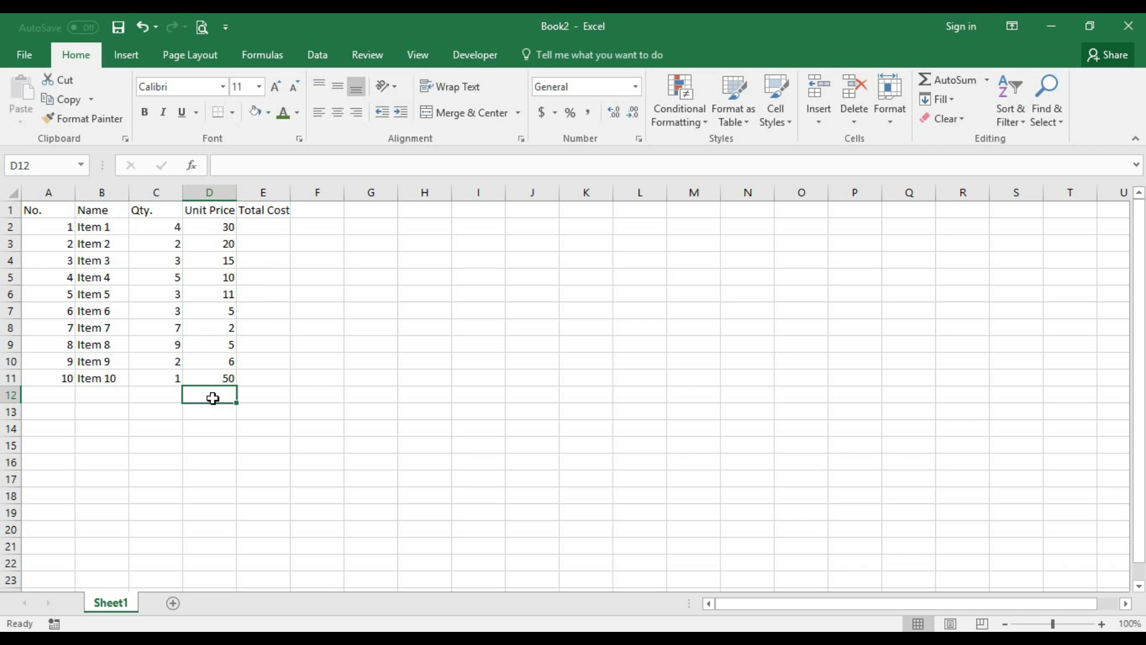
{"action": "left_click", "coordinate": [285, 244]}
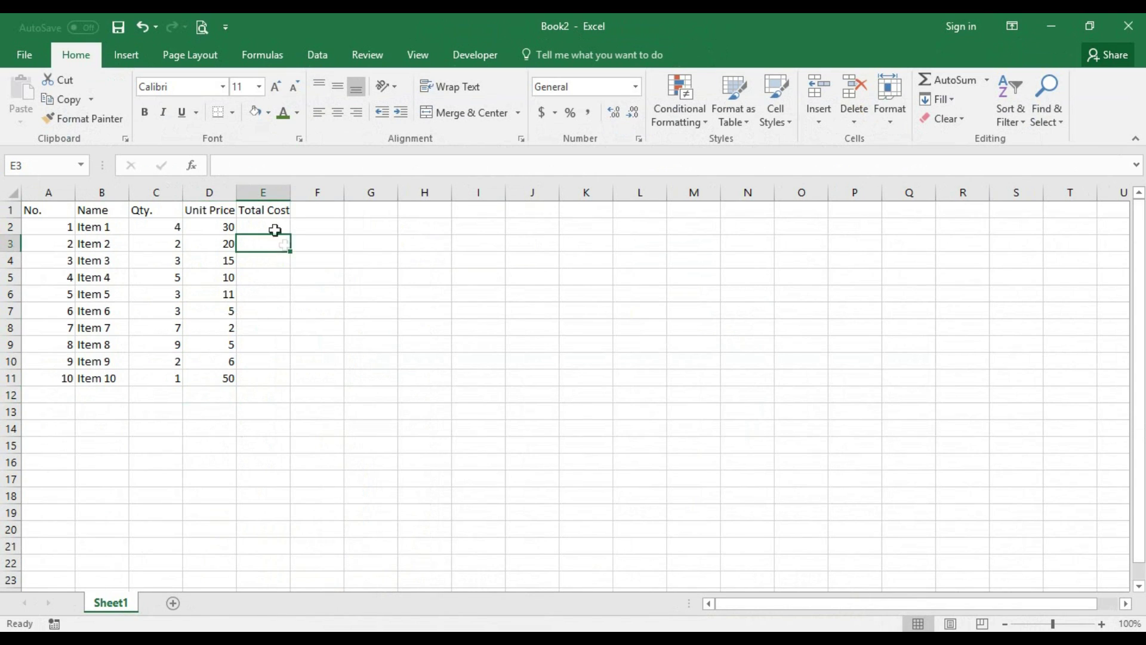
- Edit E1, replacing Cost with Price so the heading reads Total Price
{"action": "left_click", "coordinate": [272, 210]}
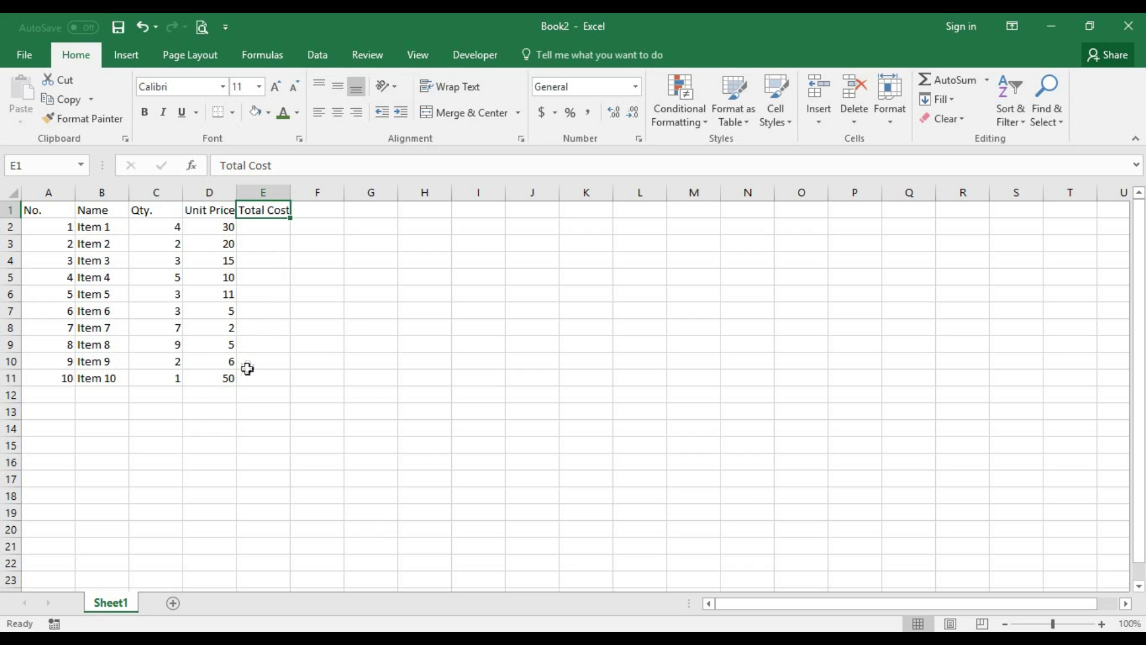
{"action": "double_click", "coordinate": [270, 210]}
{"action": "left_click_drag", "start_coordinate": [270, 210], "coordinate": [289, 210]}
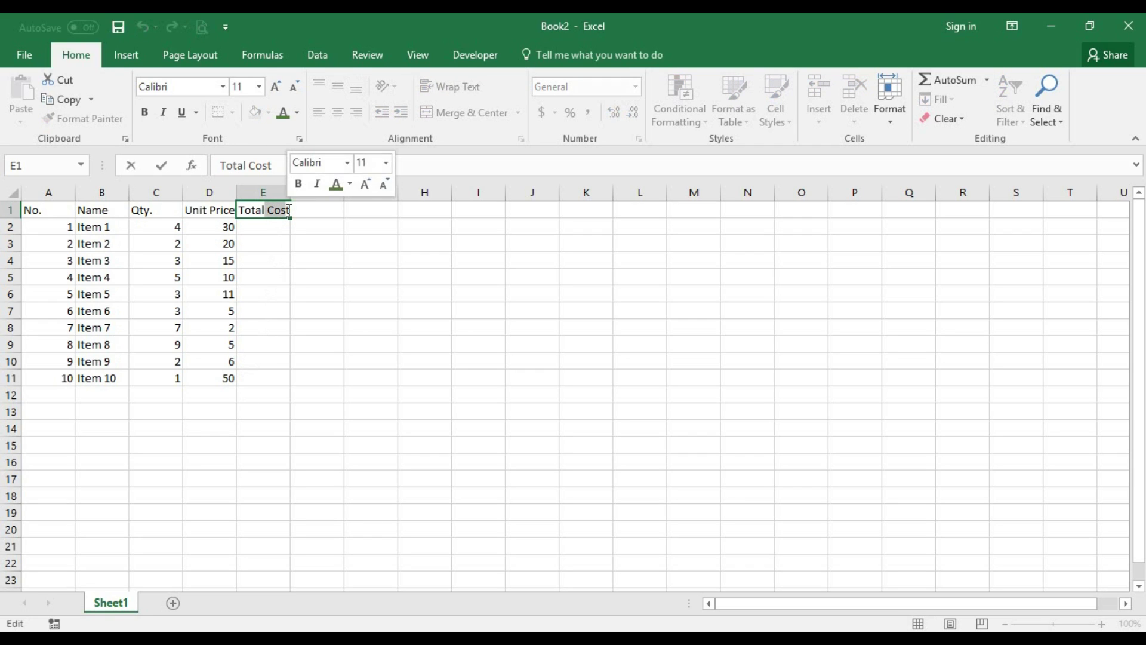
{"action": "key", "text": "BackSpace"}
{"action": "type", "text": "Price"}
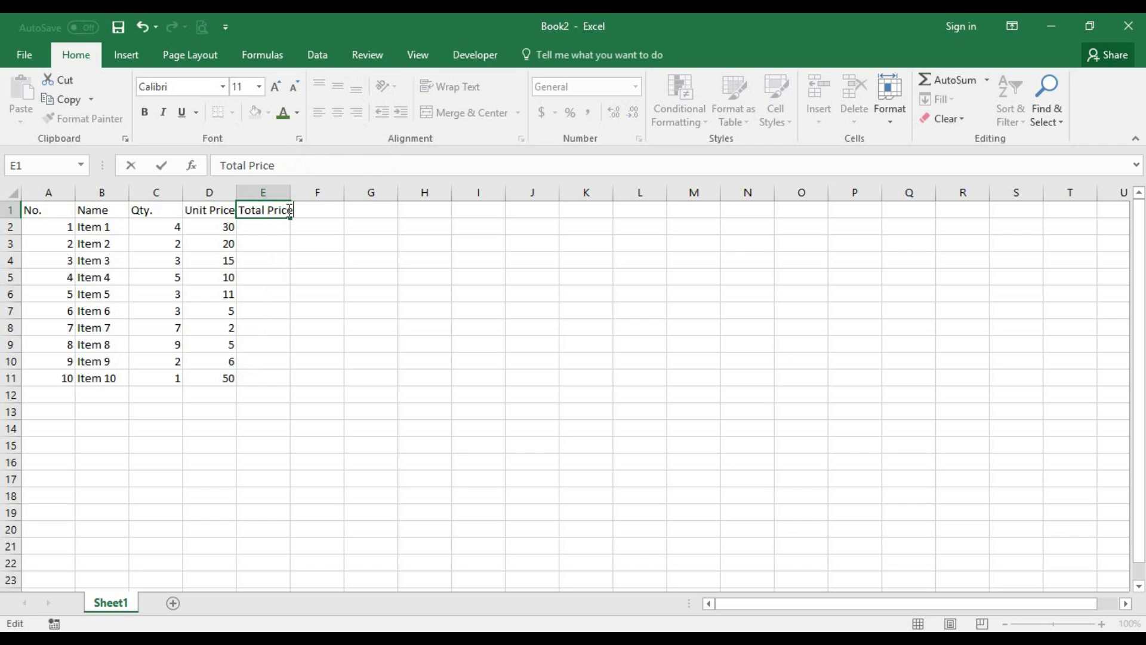
{"action": "key", "text": "Return"}
{"action": "key", "text": "Down"}
{"action": "key", "text": "Down"}
{"action": "key", "text": "Down"}
{"action": "key", "text": "Down"}
{"action": "key", "text": "Down"}
{"action": "key", "text": "Down"}
{"action": "key", "text": "Down"}
{"action": "key", "text": "Down"}
{"action": "key", "text": "Down"}
{"action": "key", "text": "Down"}
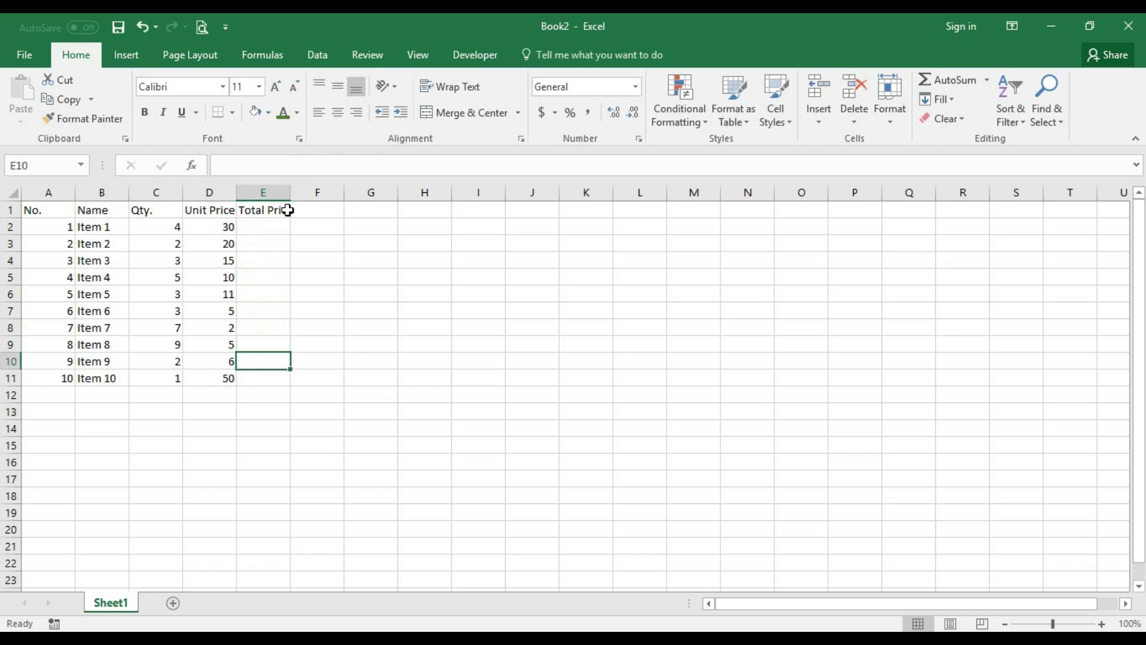
{"action": "key", "text": "Left"}
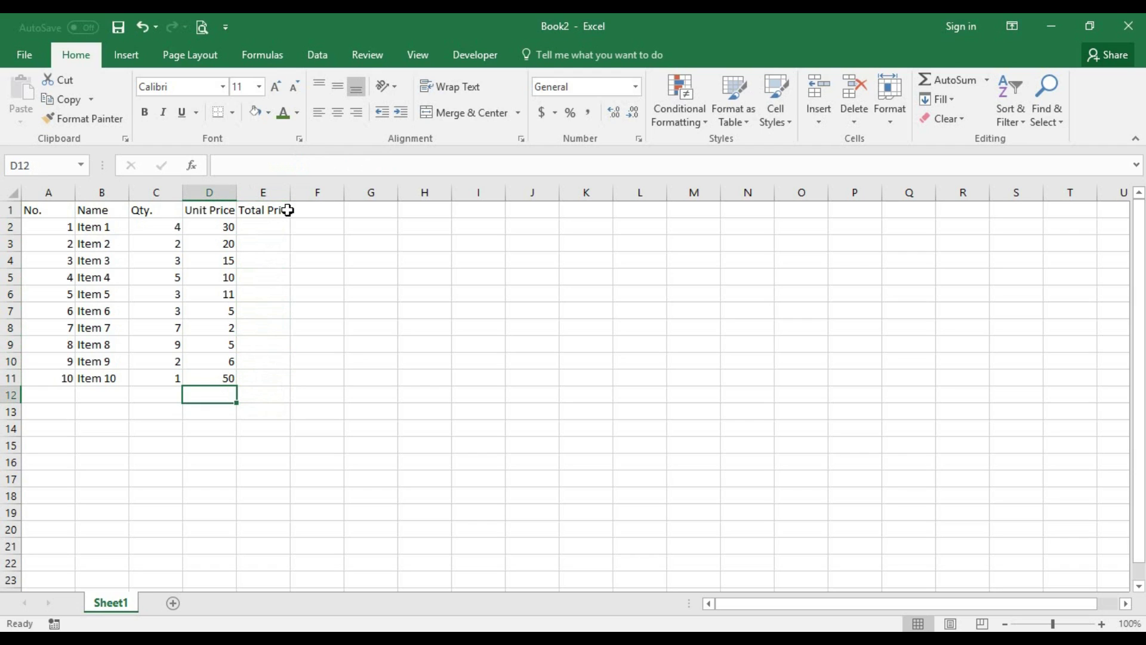
- Enter Total Cost in D12 and Tax (15%) in D13
{"action": "type", "text": "T"}
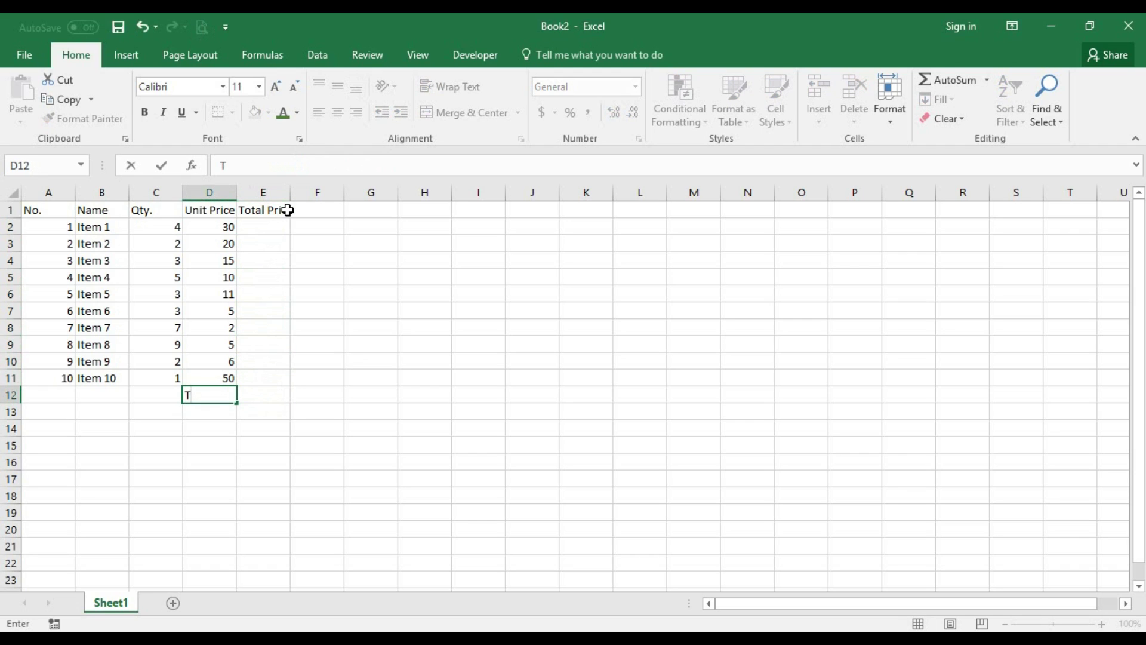
{"action": "type", "text": "otal Cost"}
{"action": "key", "text": "ctrl+Return"}
{"action": "key", "text": "Down"}
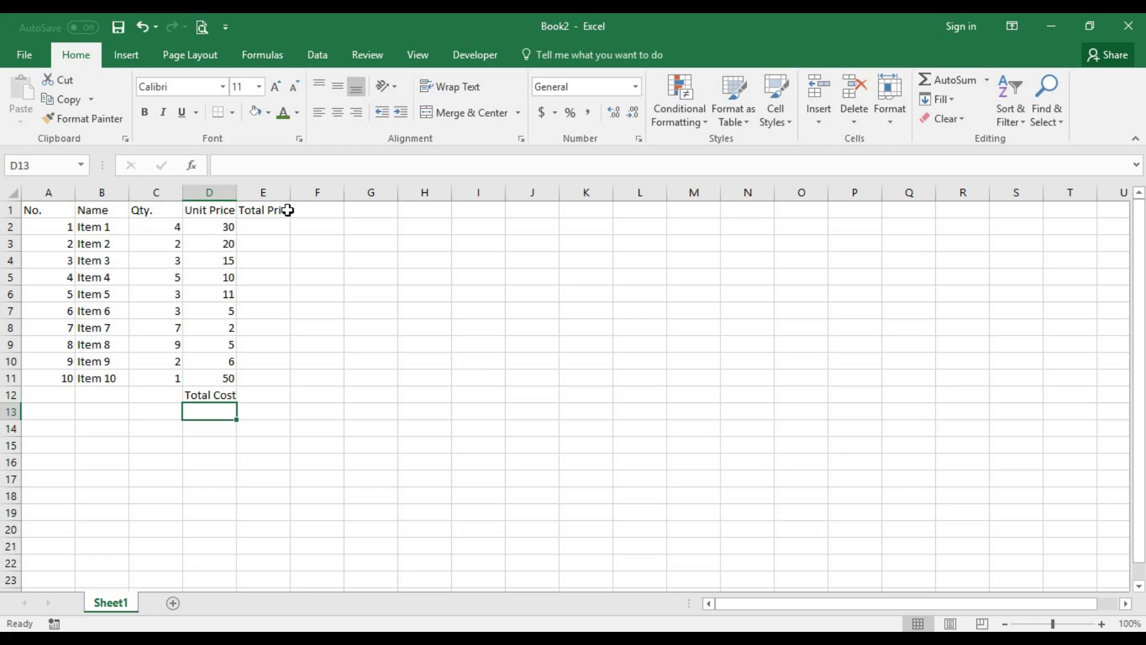
{"action": "type", "text": "T"}
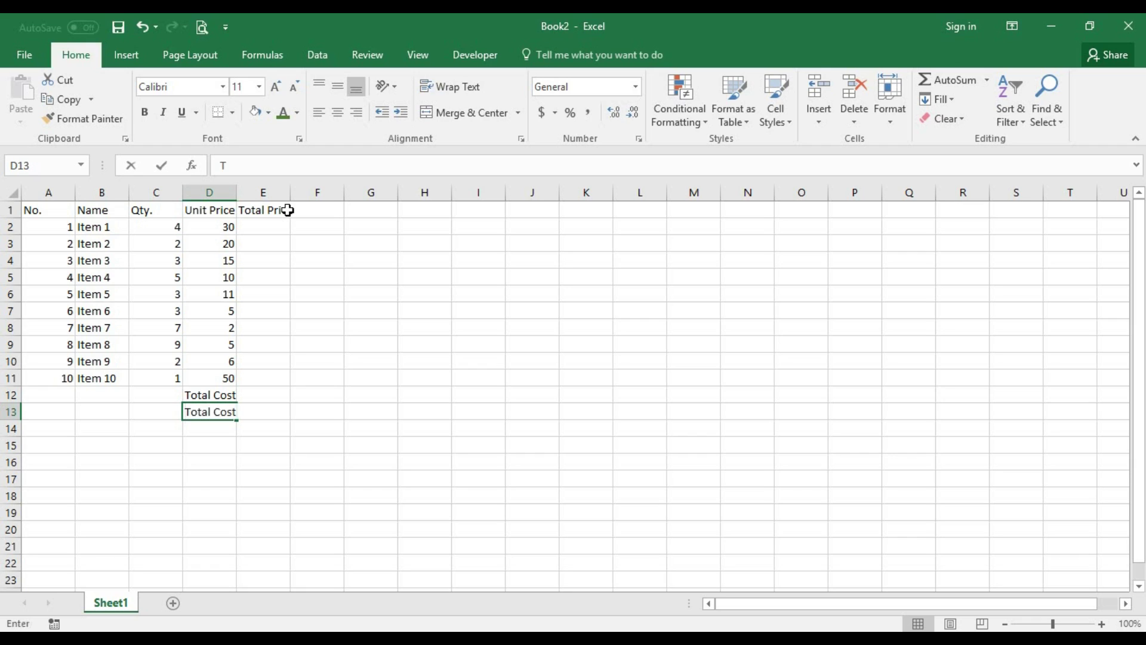
{"action": "type", "text": "ax"}
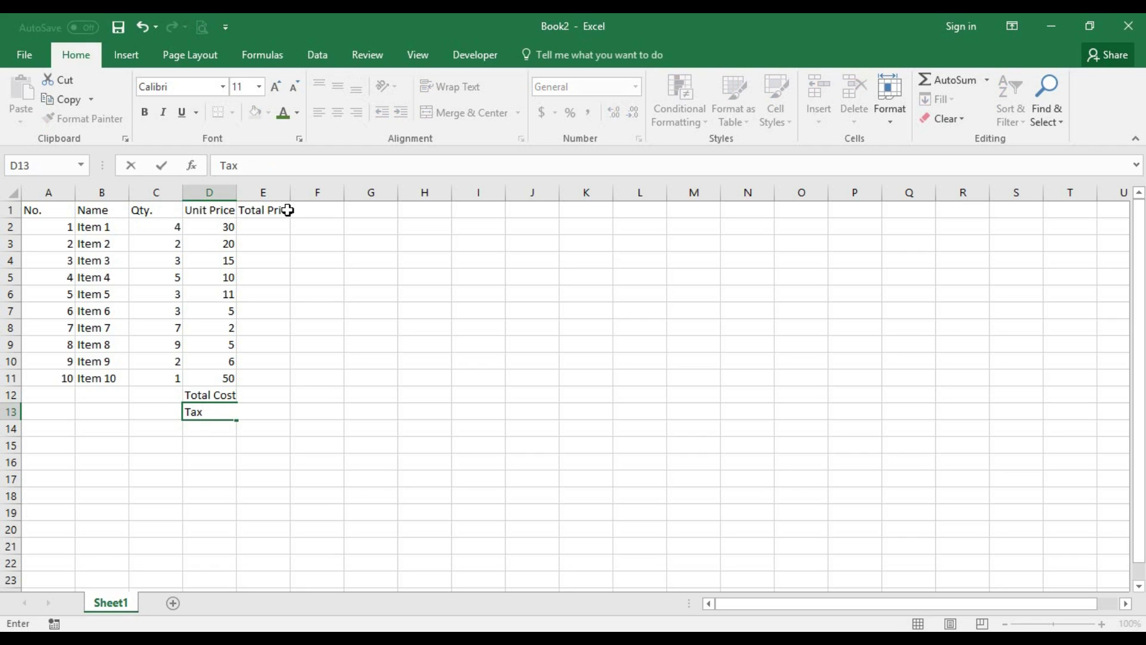
{"action": "type", "text": " (15%)"}
{"action": "key", "text": "Return"}
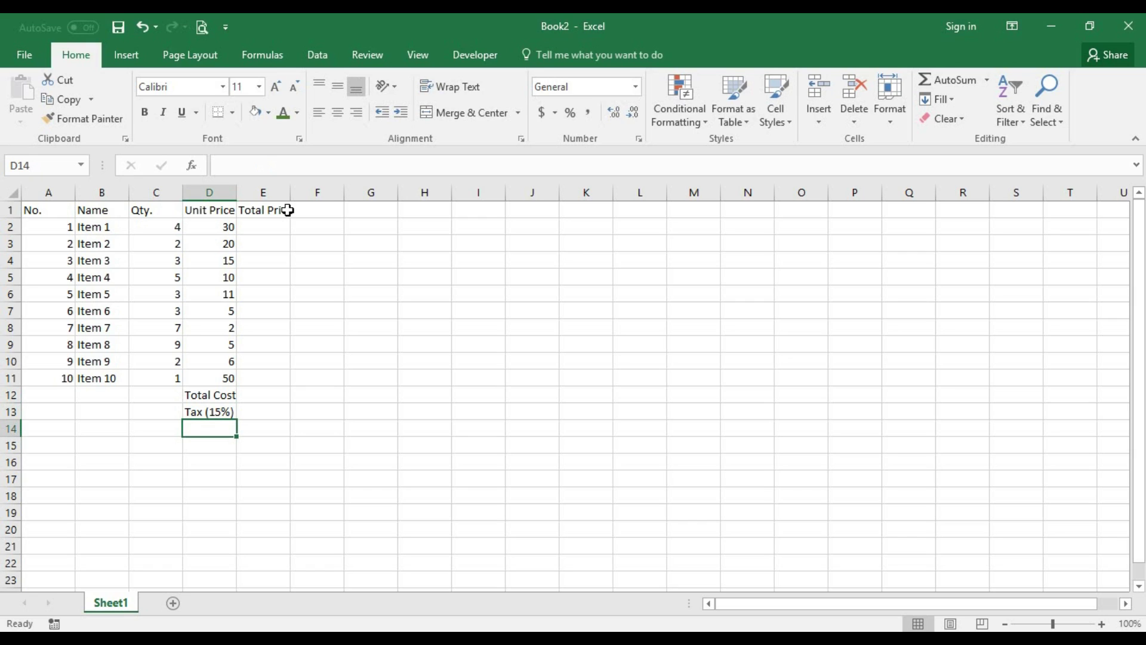
- Correct the D12 label to read Total
{"action": "key", "text": "Up"}
{"action": "key", "text": "Up"}
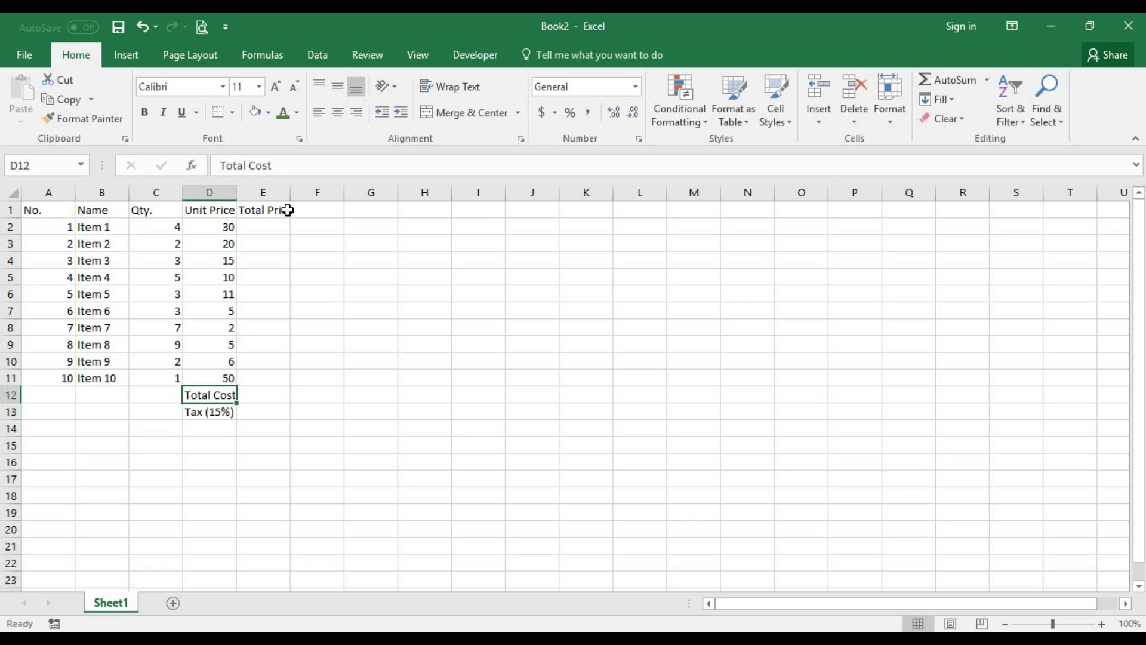
{"action": "type", "text": "Totla"}
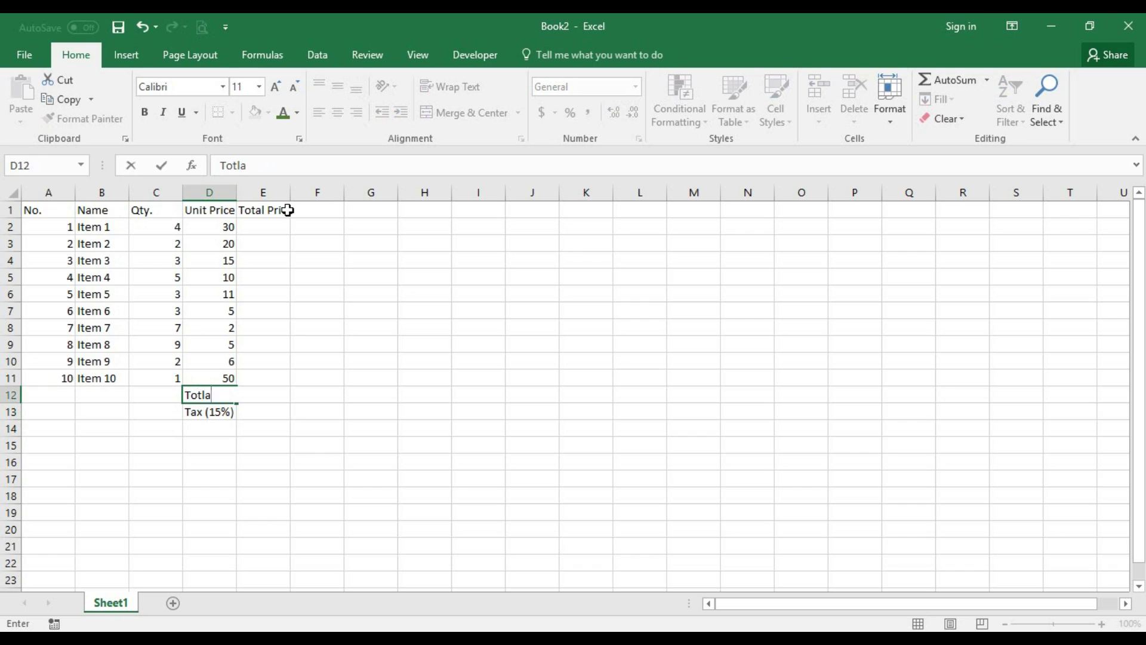
{"action": "key", "text": "BackSpace"}
{"action": "key", "text": "BackSpace"}
{"action": "type", "text": "al"}
{"action": "key", "text": "Return"}
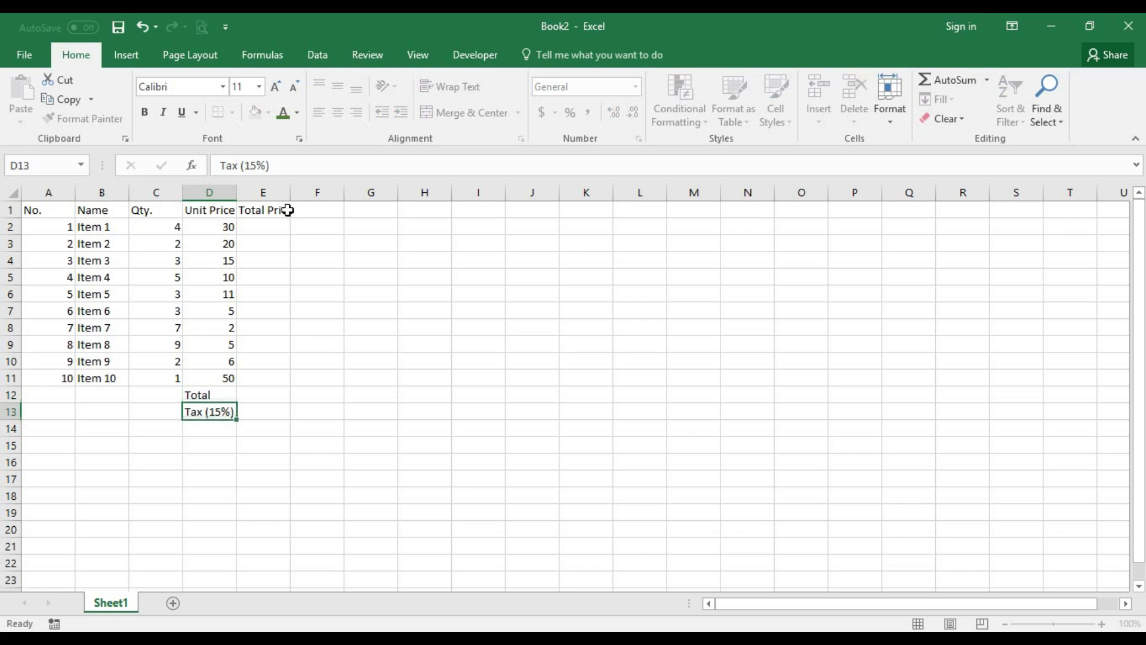
- Enter the Total Cost label in D14, leaving E12:E14 beside the labels empty
{"action": "key", "text": "Down"}
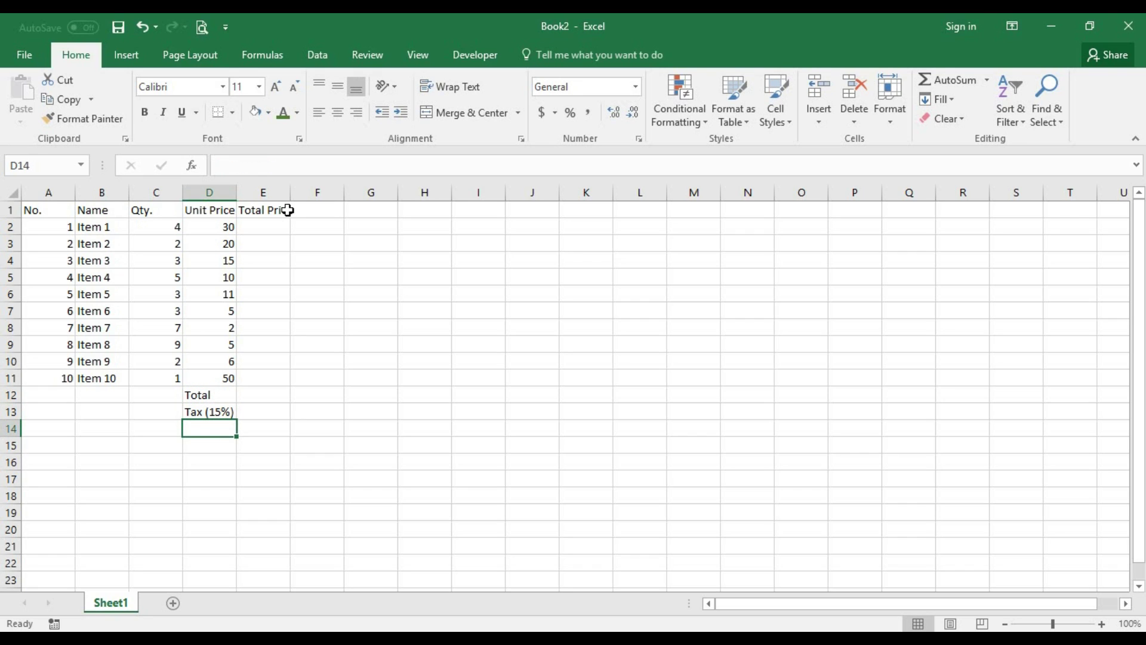
{"action": "type", "text": "Totla"}
{"action": "key", "text": "BackSpace"}
{"action": "key", "text": "BackSpace"}
{"action": "type", "text": "al"}
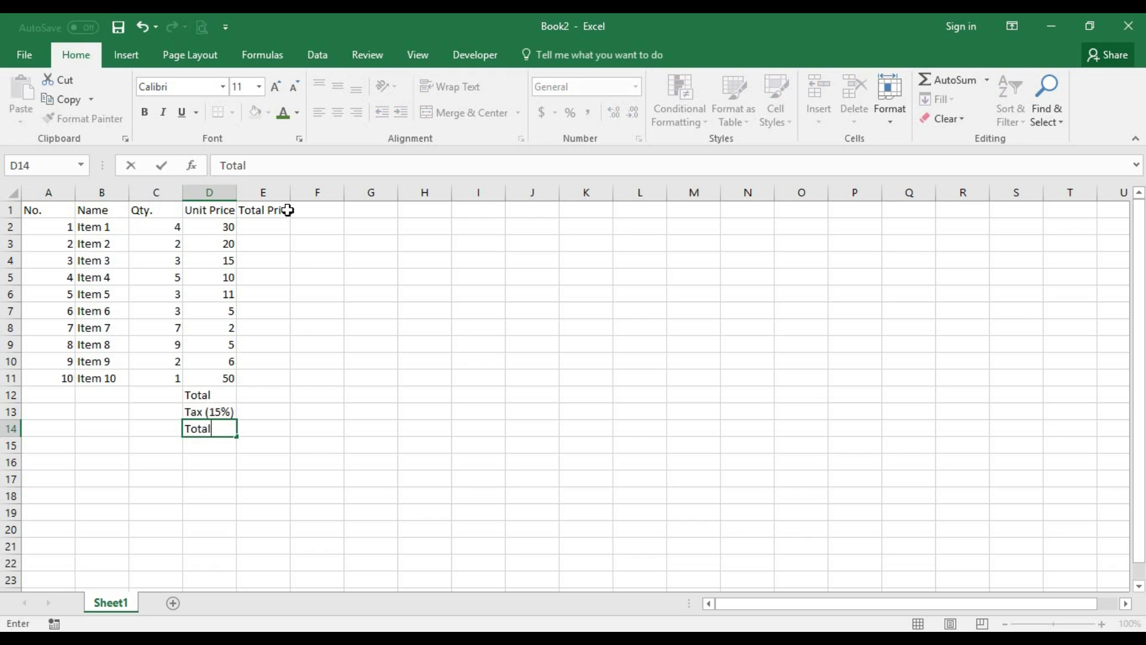
{"action": "type", "text": " Cost"}
{"action": "key", "text": "Up"}
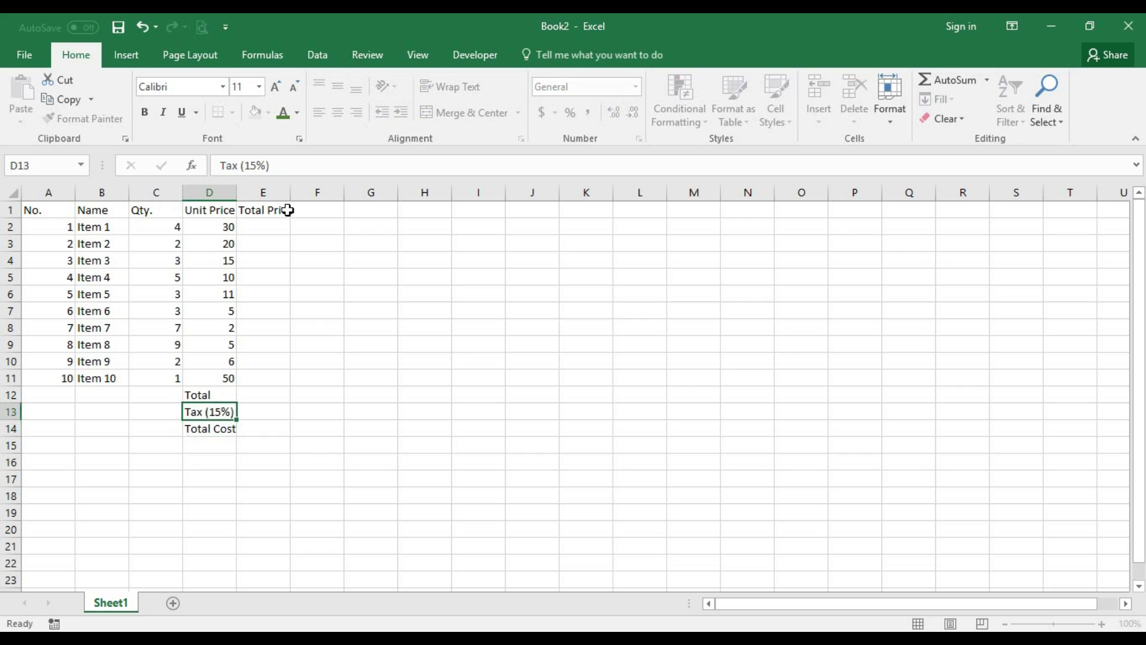
{"action": "key", "text": "Right"}
{"action": "key", "text": "Up"}
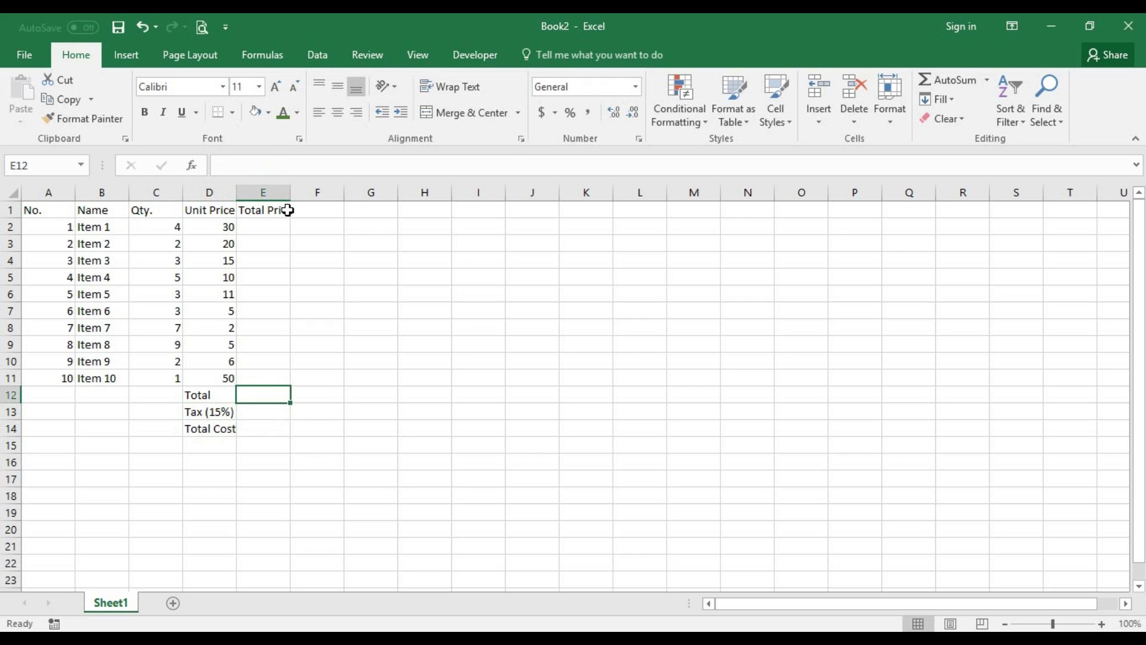
{"action": "key", "text": "Down"}
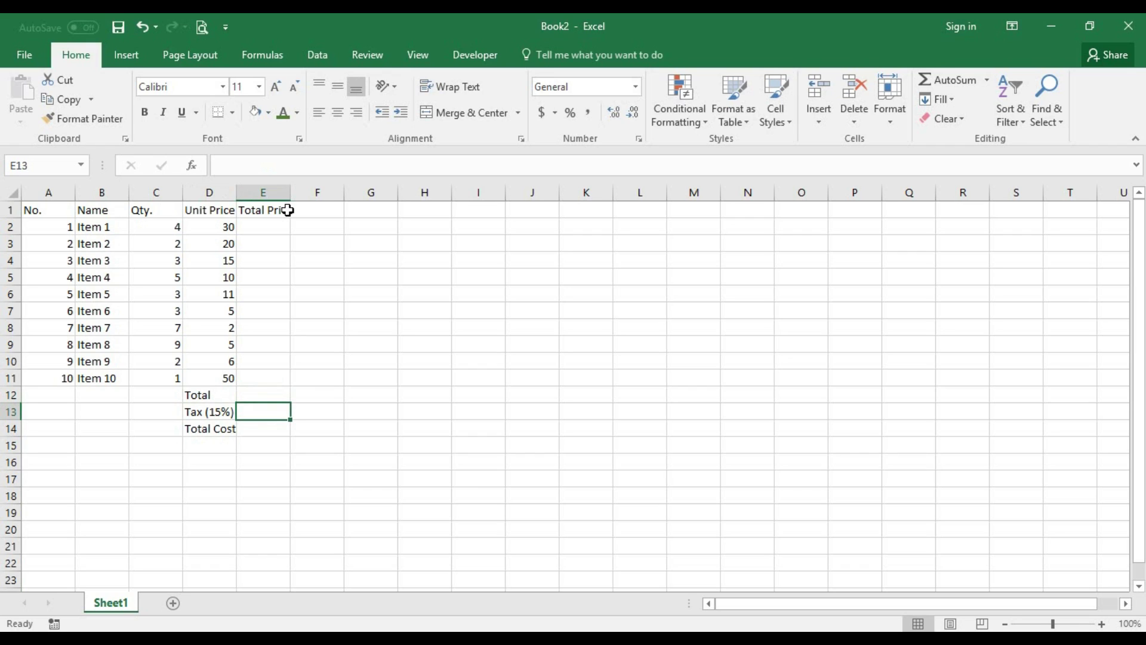
{"action": "key", "text": "Down"}
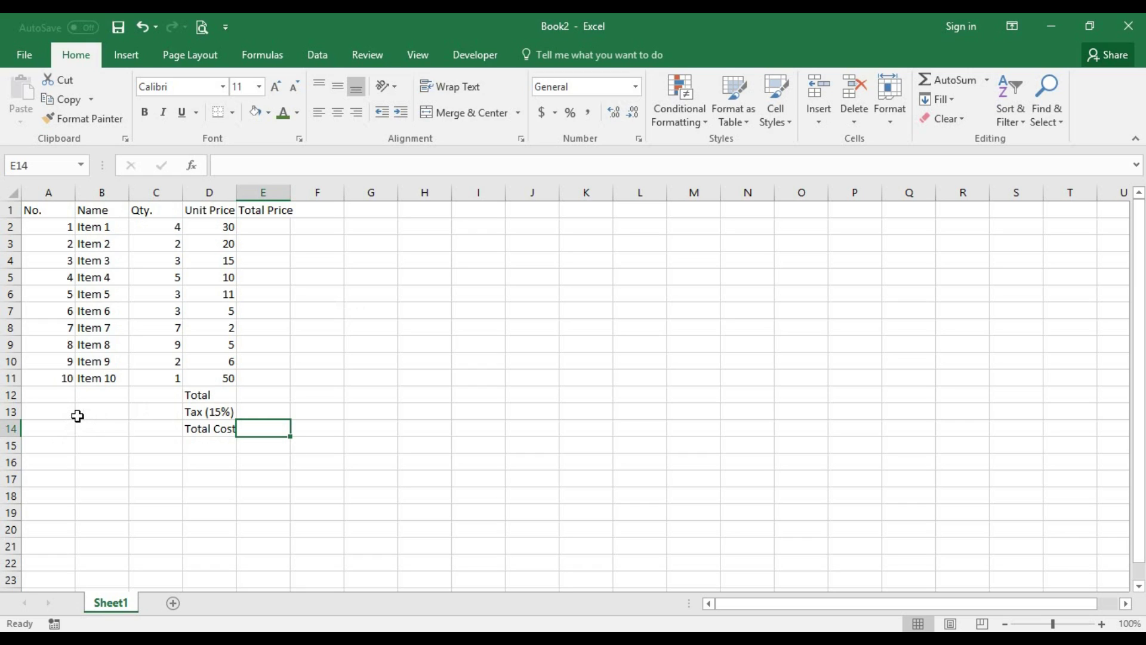
{"action": "left_click", "coordinate": [63, 448]}
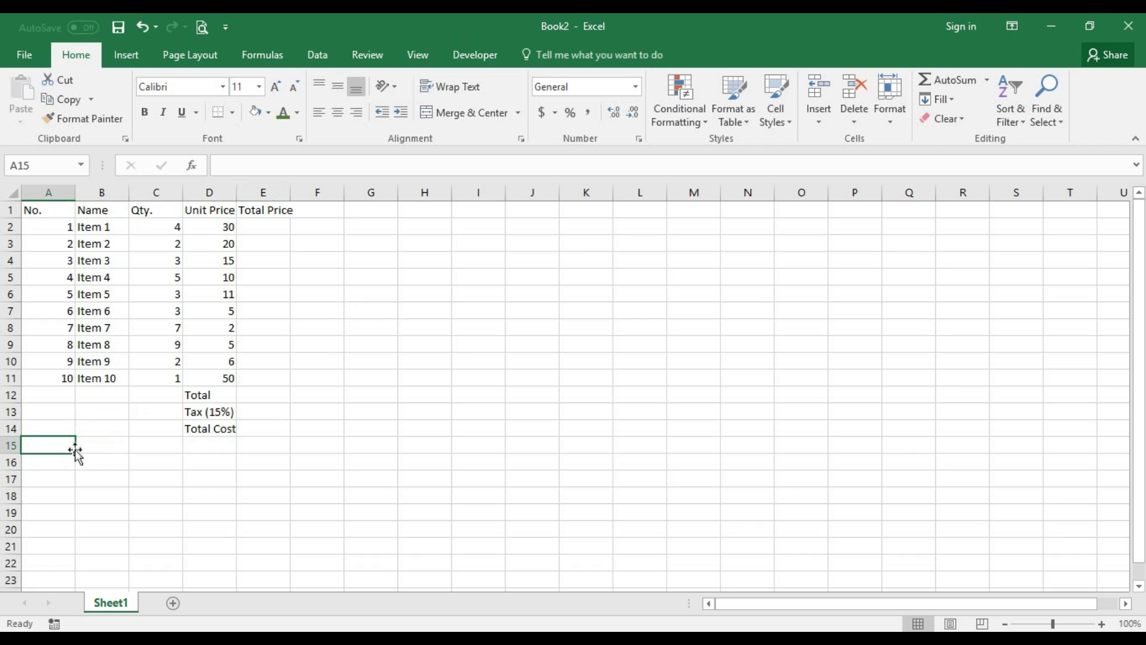
- Type Signed in A15 and the signer's name in A16
{"action": "type", "text": "Sig"}
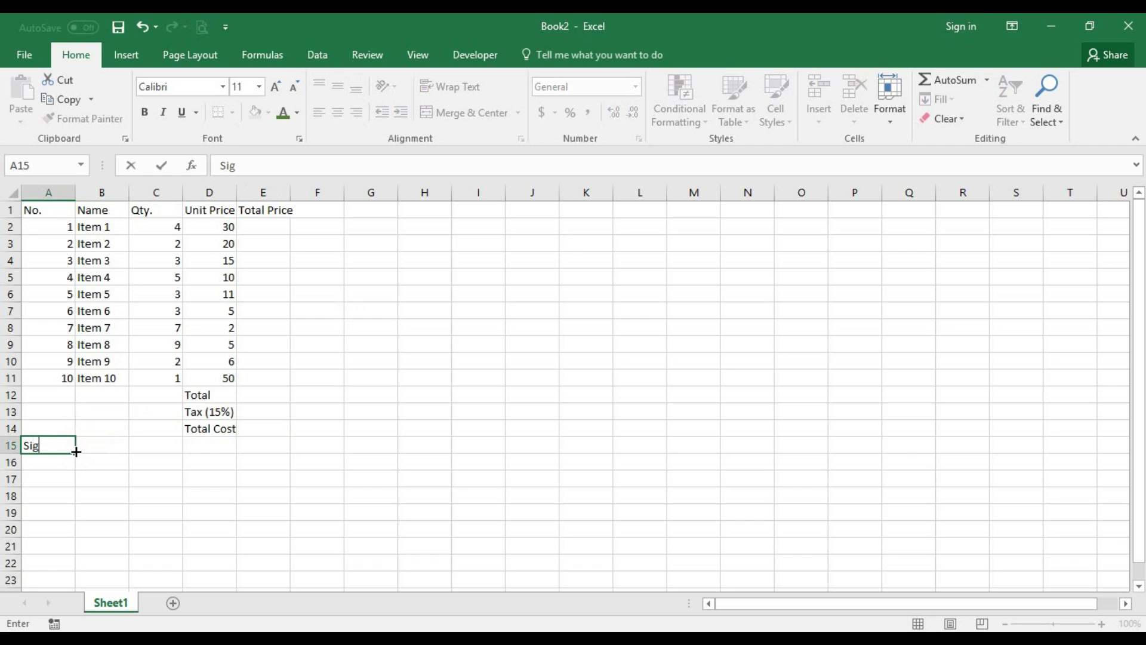
{"action": "type", "text": "ned"}
{"action": "key", "text": "Return"}
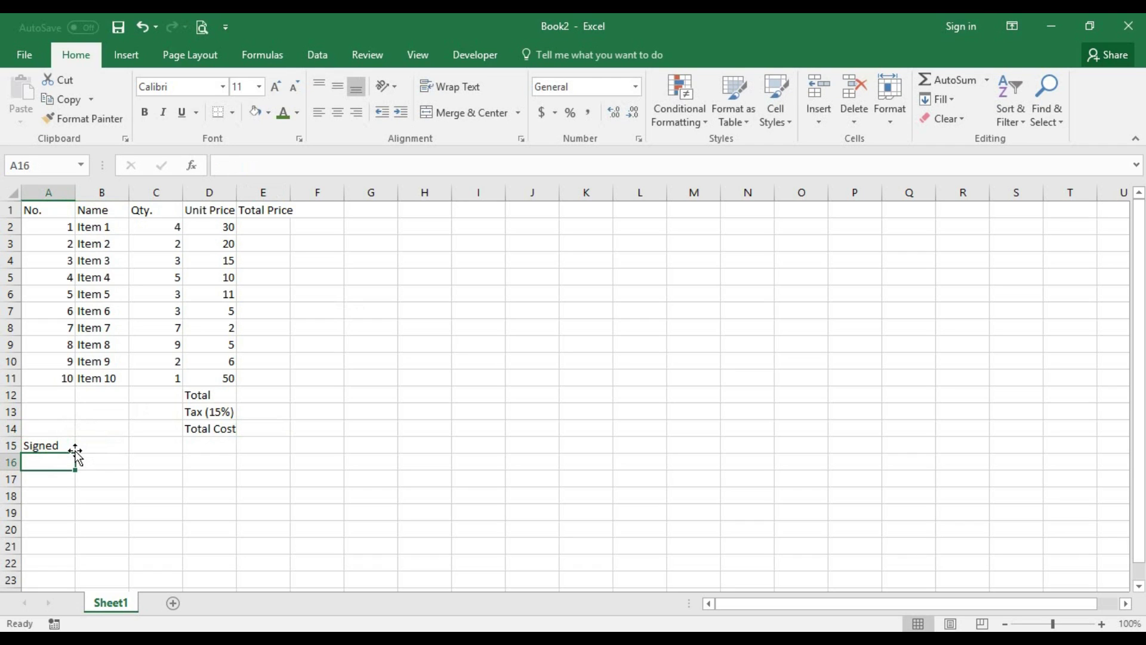
{"action": "type", "text": "VInay"}
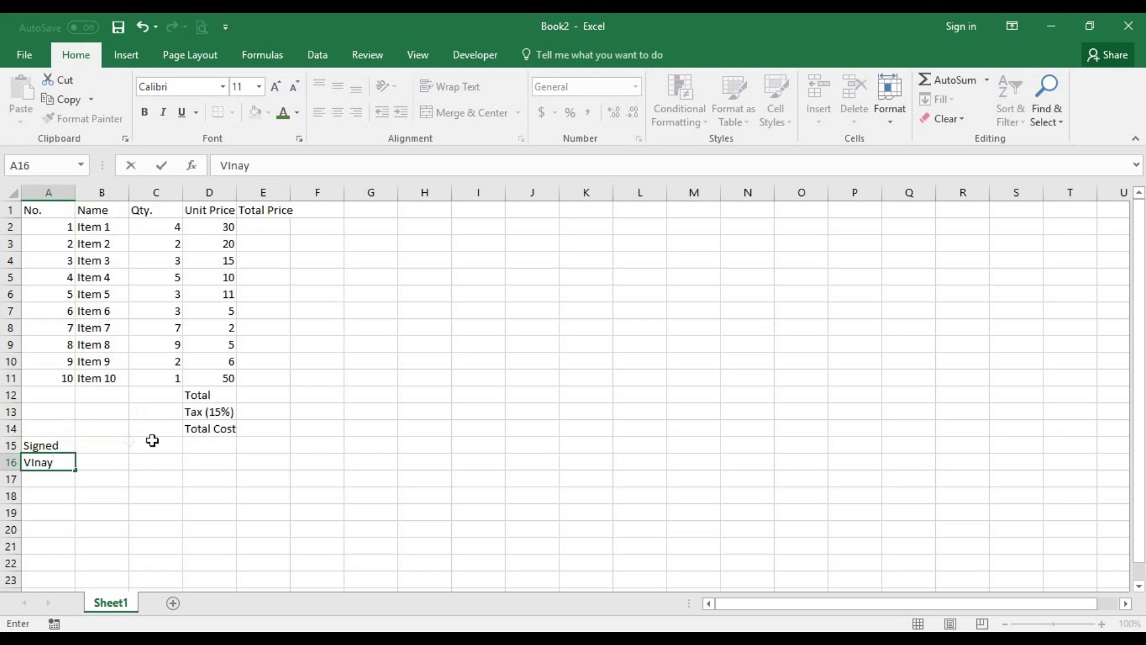
{"action": "left_click", "coordinate": [197, 450]}
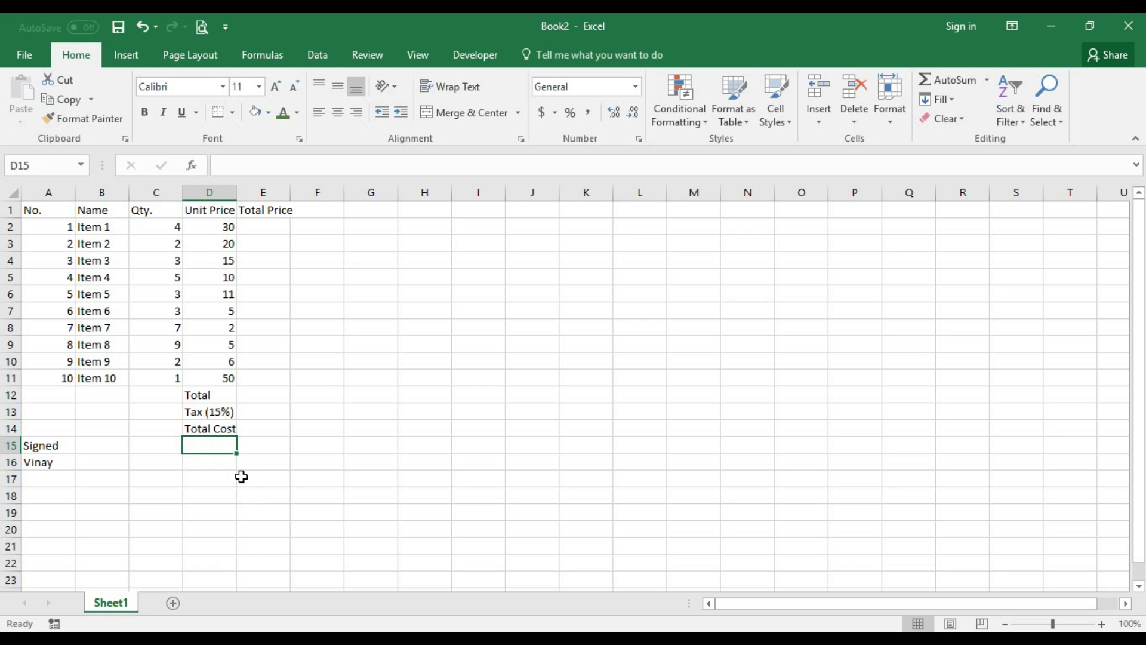
- Label D15 Client Manager with the manager's name in E15
{"action": "type", "text": "Client"}
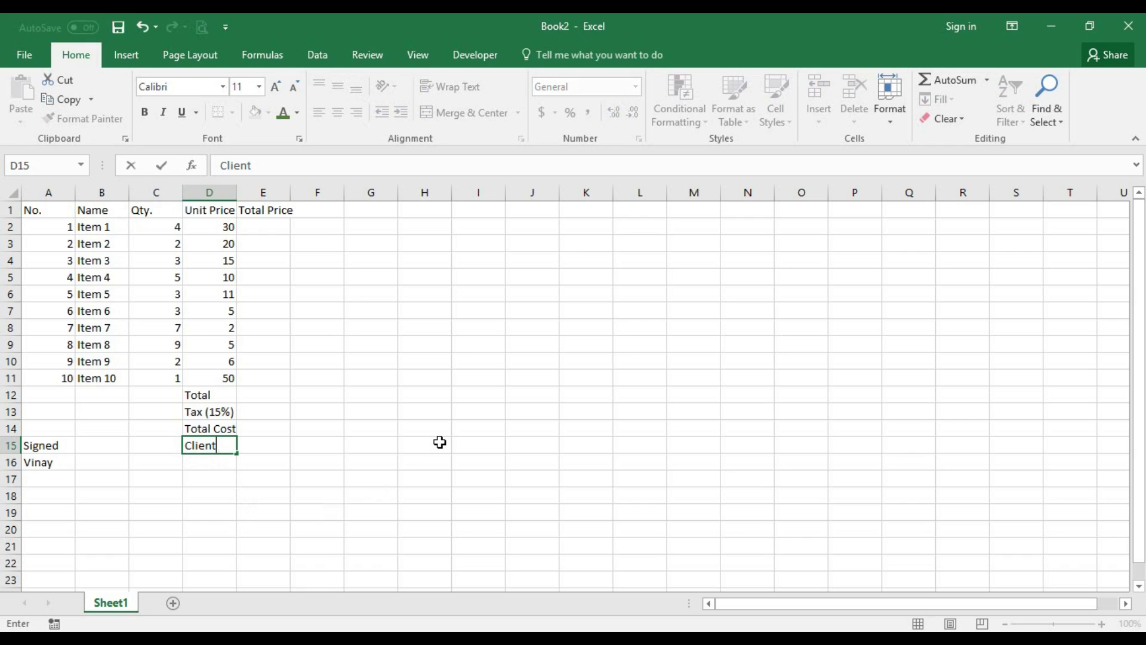
{"action": "type", "text": " Manager"}
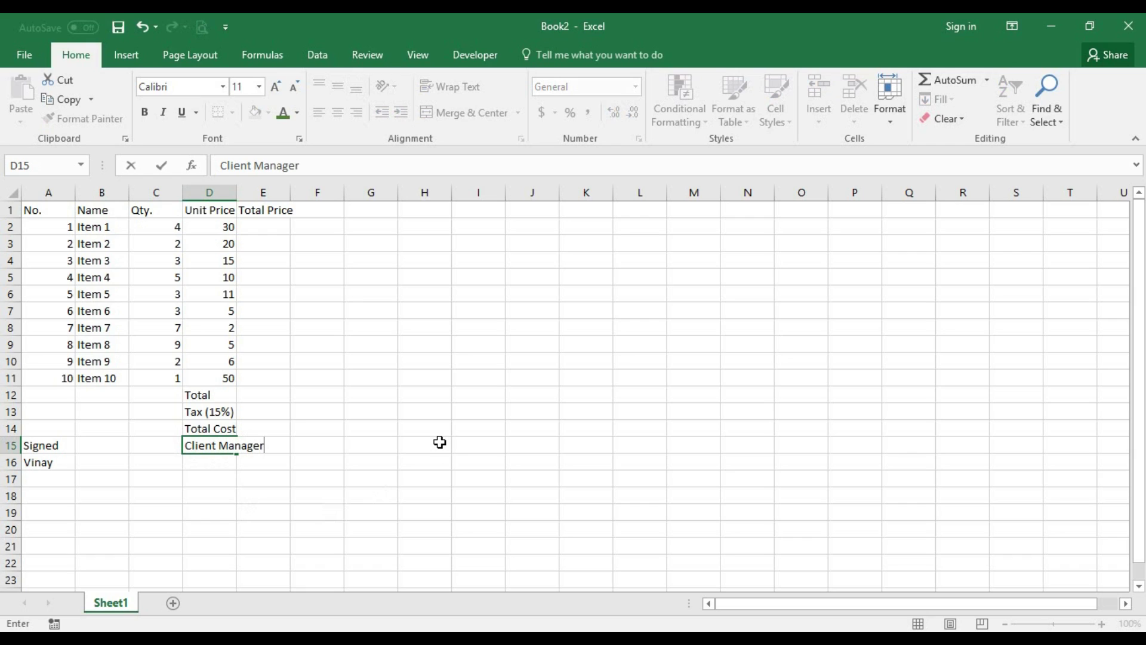
{"action": "key", "text": "Tab"}
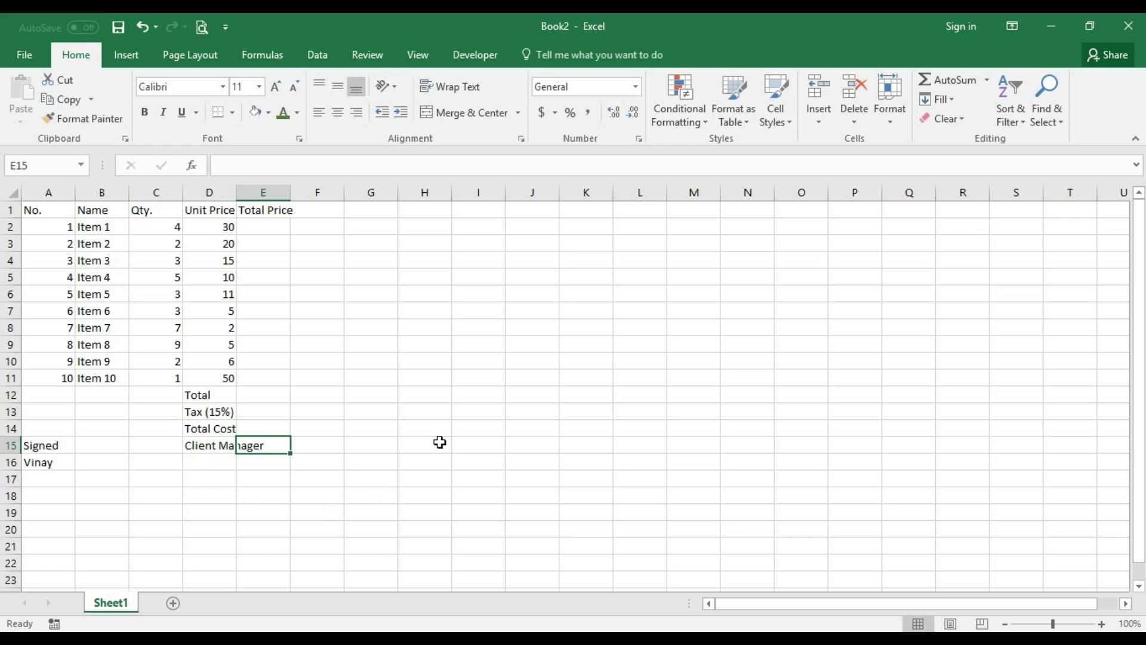
{"action": "type", "text": "Ms. Queen"}
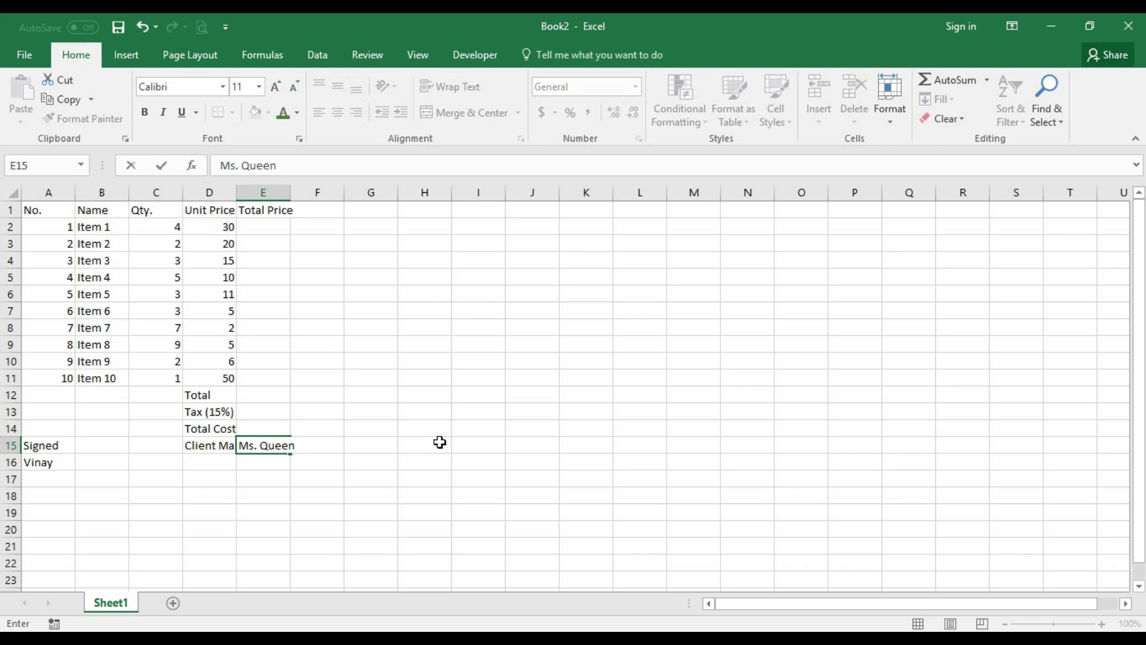
{"action": "key", "text": "Return"}
{"action": "key", "text": "Down"}
{"action": "key", "text": "Left"}
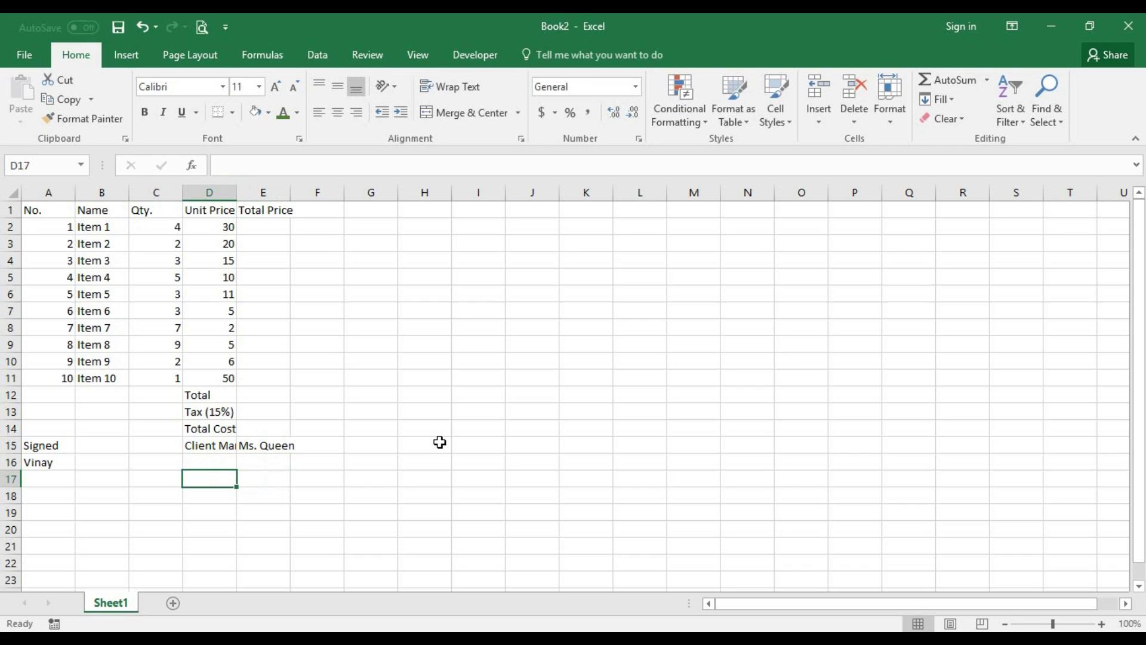
{"action": "key", "text": "Up"}
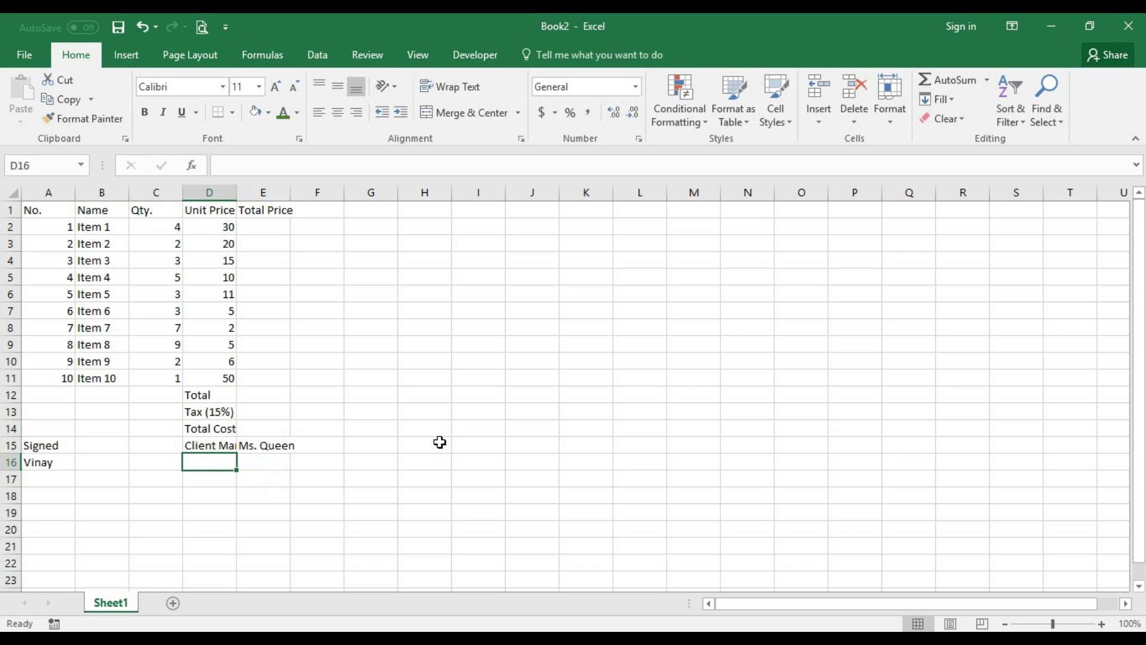
- Add Account and Tel: labels in D16:D17 with the account and phone numbers beside them
{"action": "type", "text": "Account"}
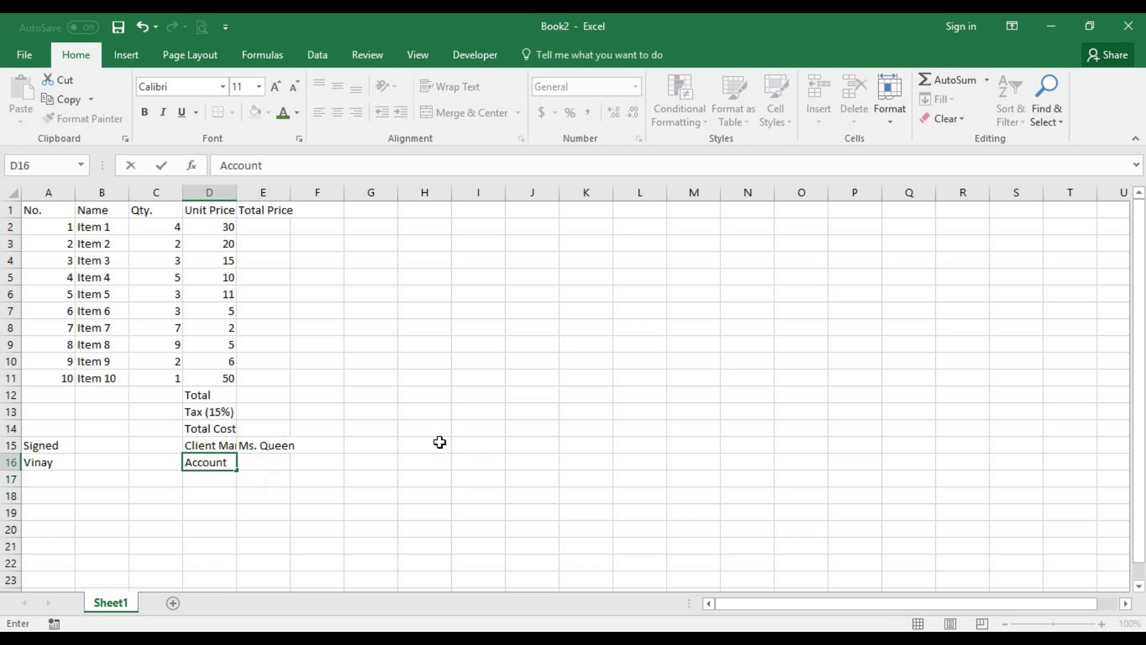
{"action": "key", "text": "Tab"}
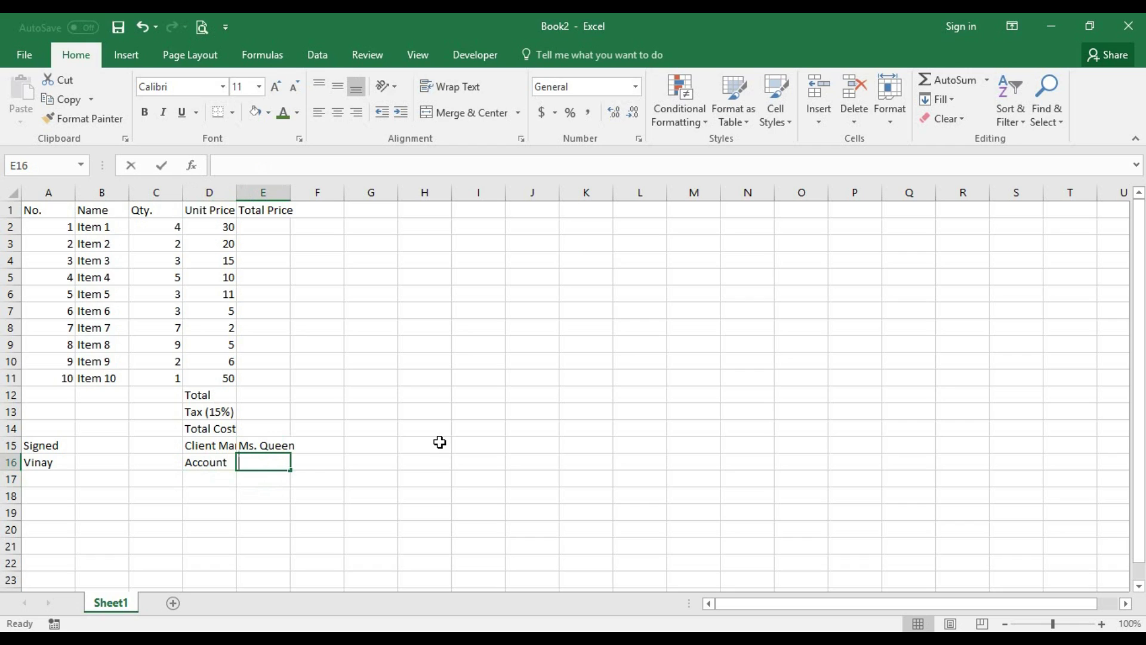
{"action": "type", "text": "#000000000"}
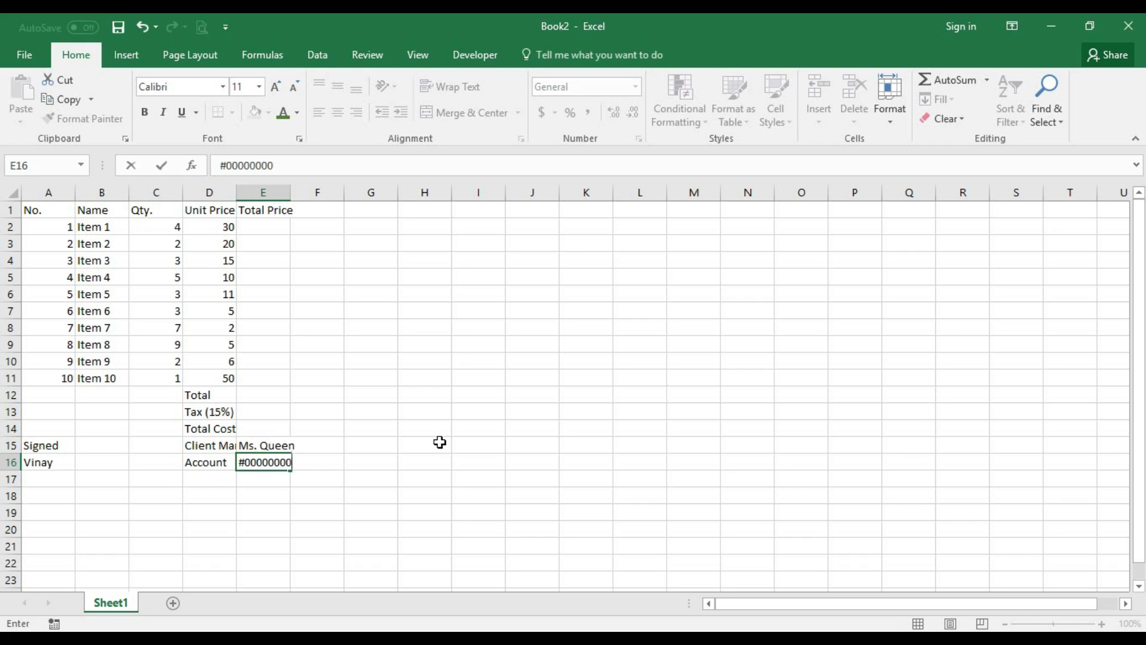
{"action": "key", "text": "Return"}
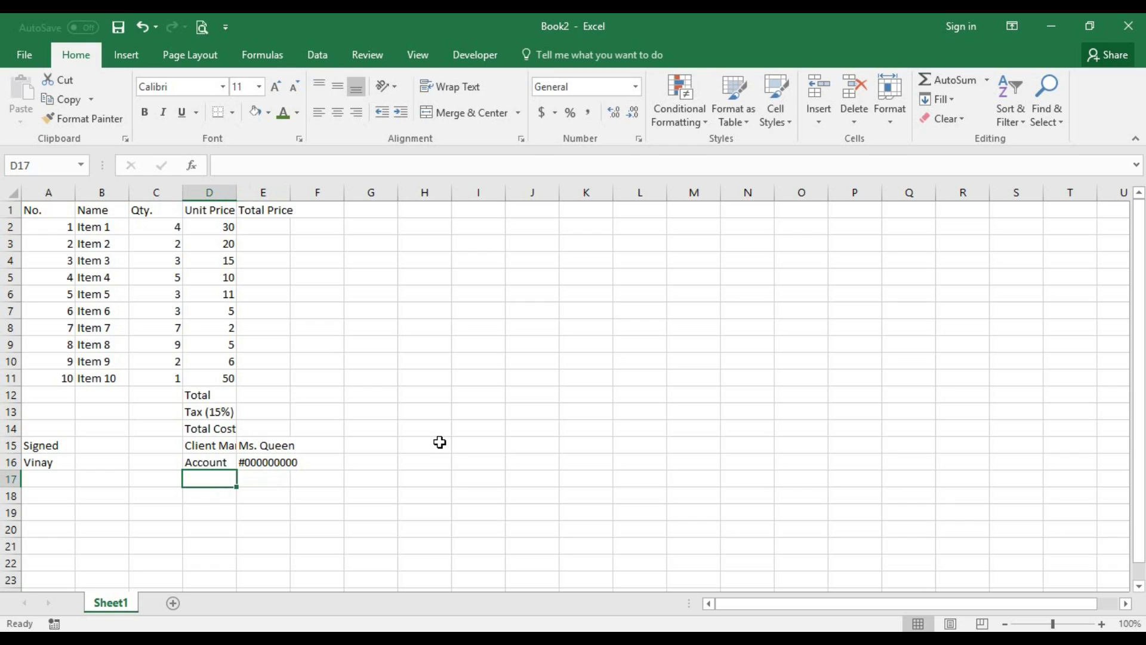
{"action": "type", "text": "Tel"}
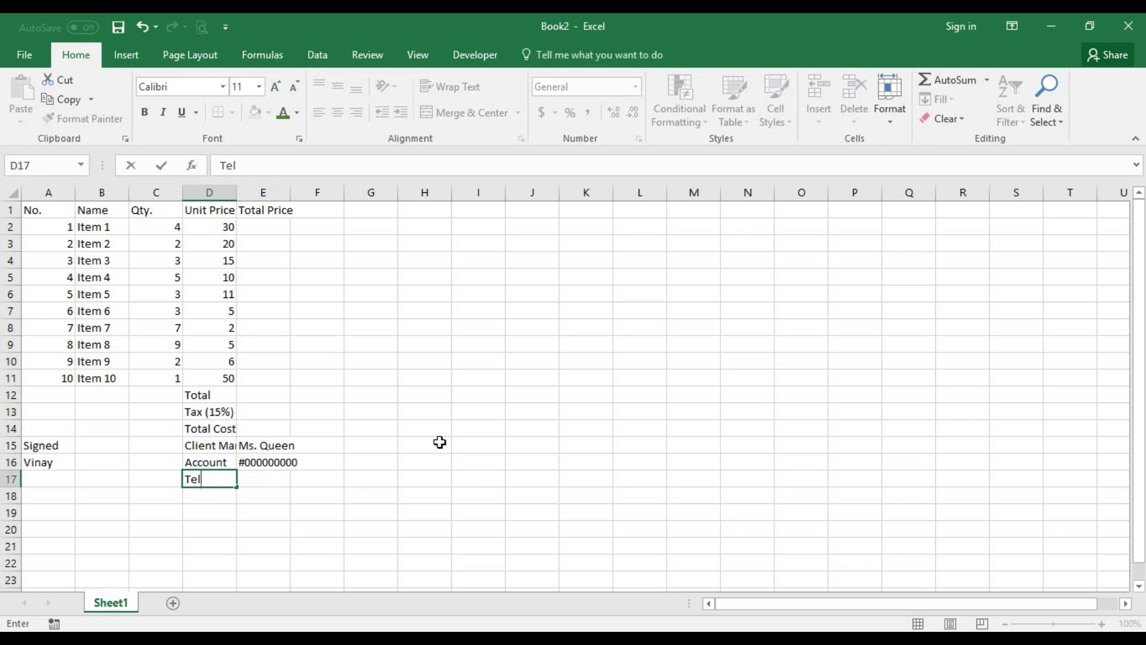
{"action": "type", "text": ":"}
{"action": "key", "text": "Tab"}
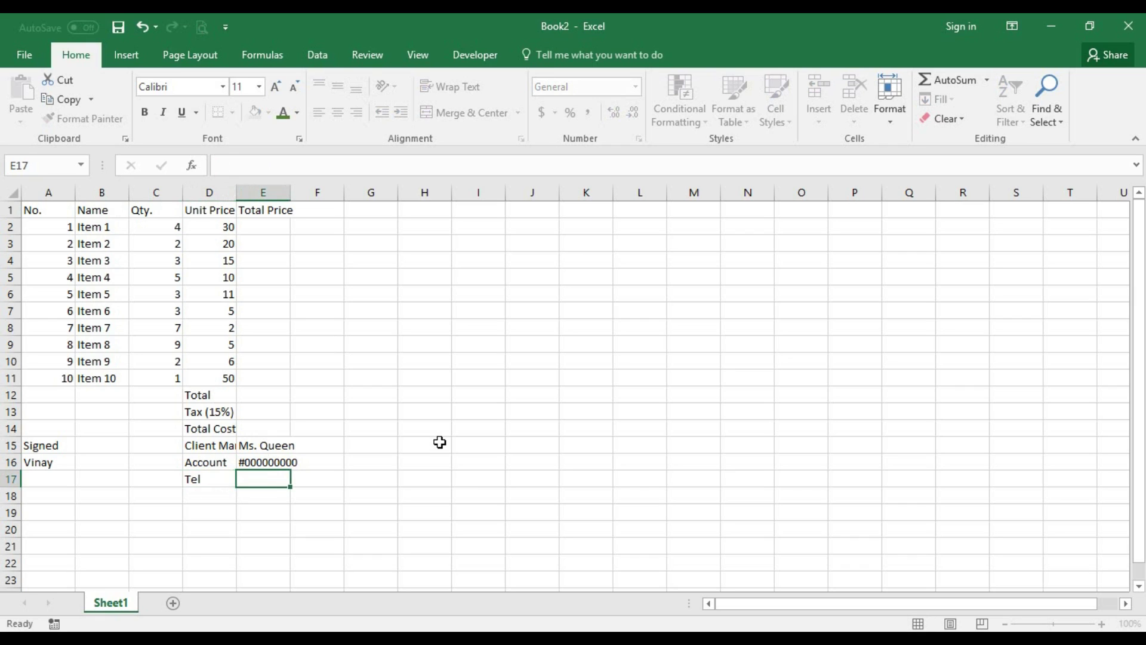
{"action": "type", "text": "0011"}
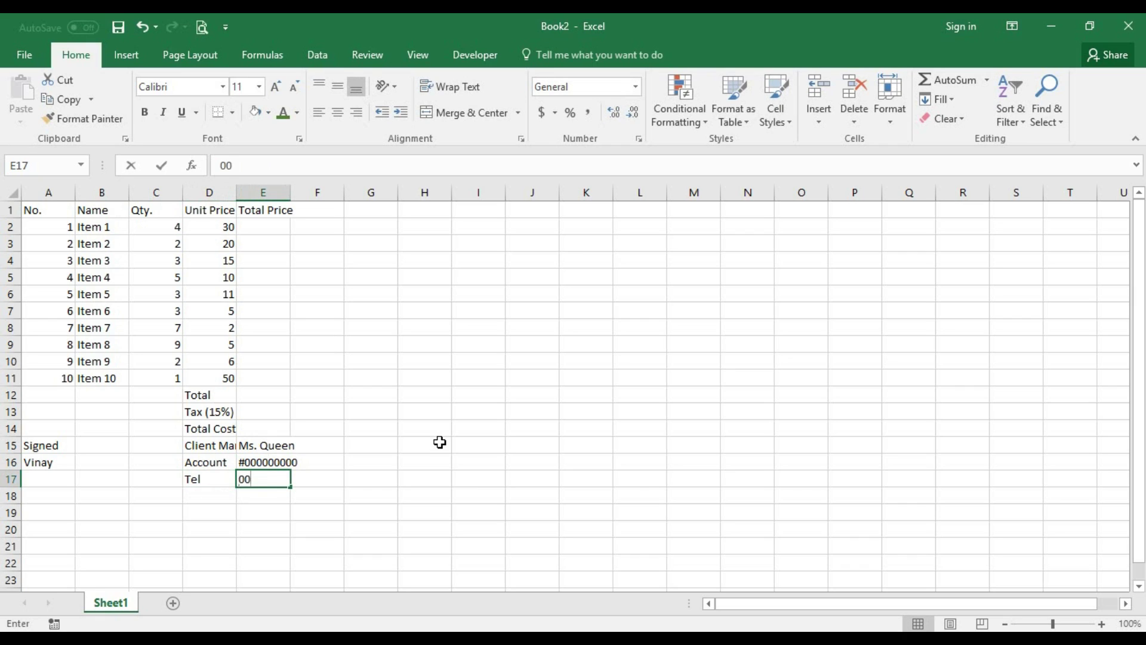
{"action": "key", "text": "BackSpace"}
{"action": "key", "text": "BackSpace"}
{"action": "type", "text": "23333232"}
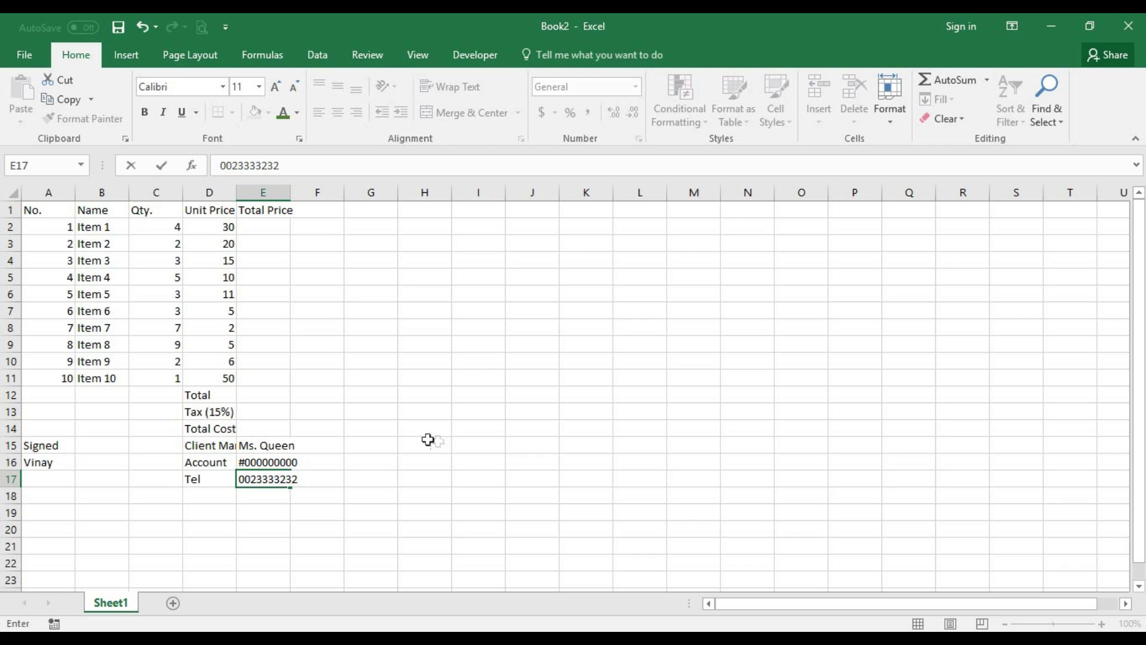
{"action": "left_click", "coordinate": [12, 212]}
- Insert two blank rows above the table's header row
{"action": "right_click", "coordinate": [14, 211]}
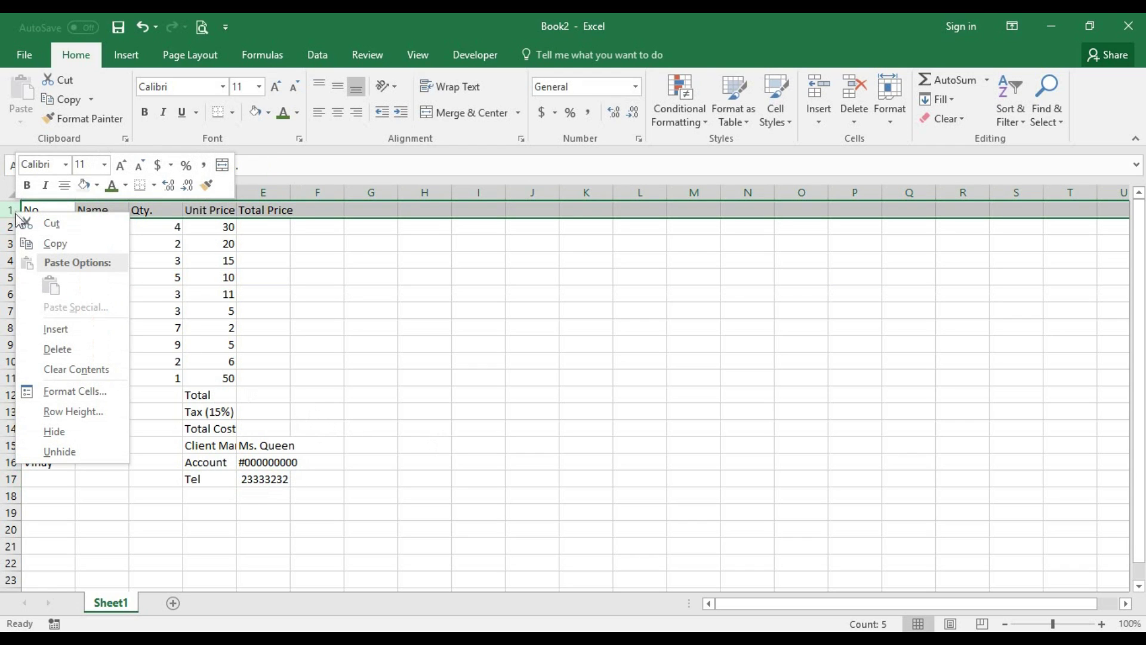
{"action": "left_click", "coordinate": [66, 332]}
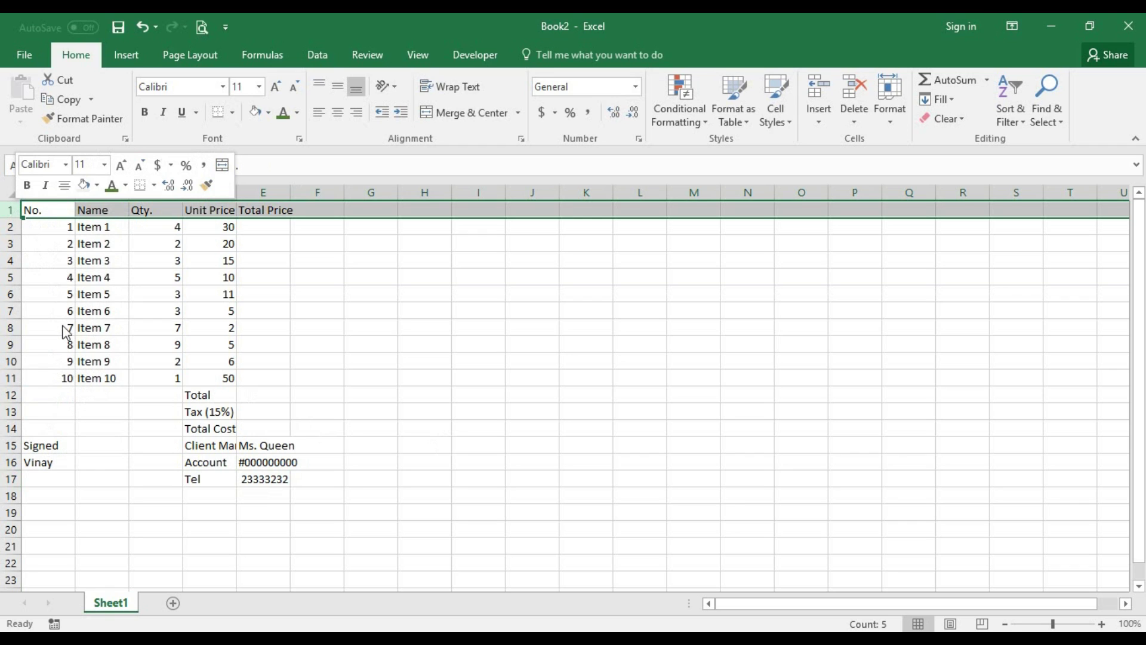
{"action": "right_click", "coordinate": [5, 212]}
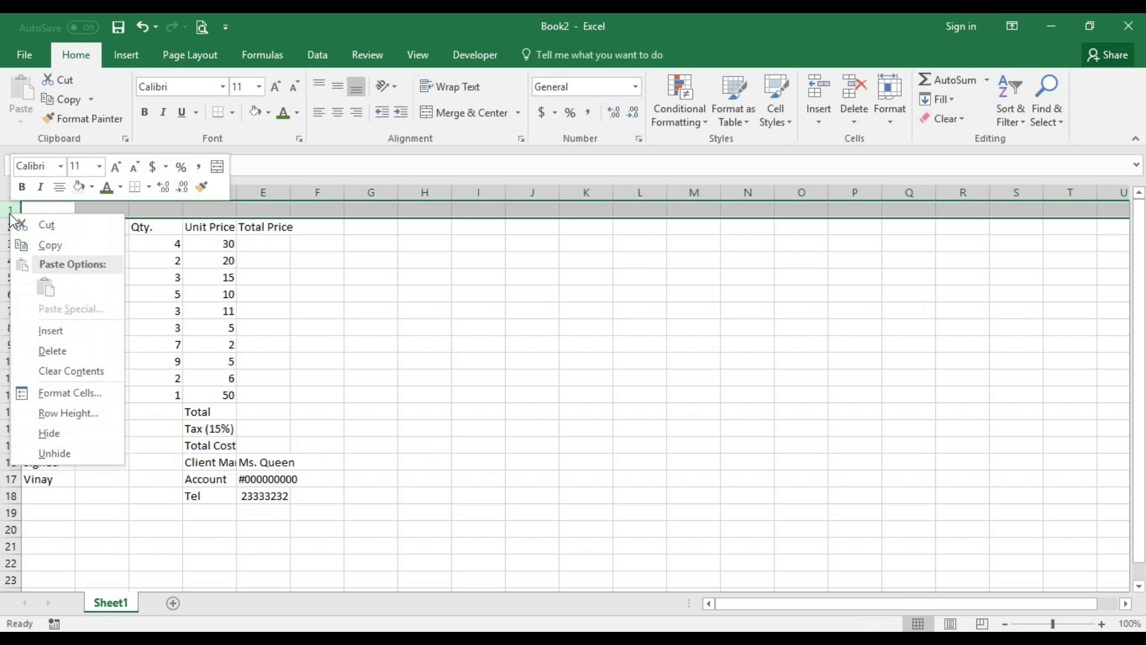
{"action": "left_click", "coordinate": [64, 330]}
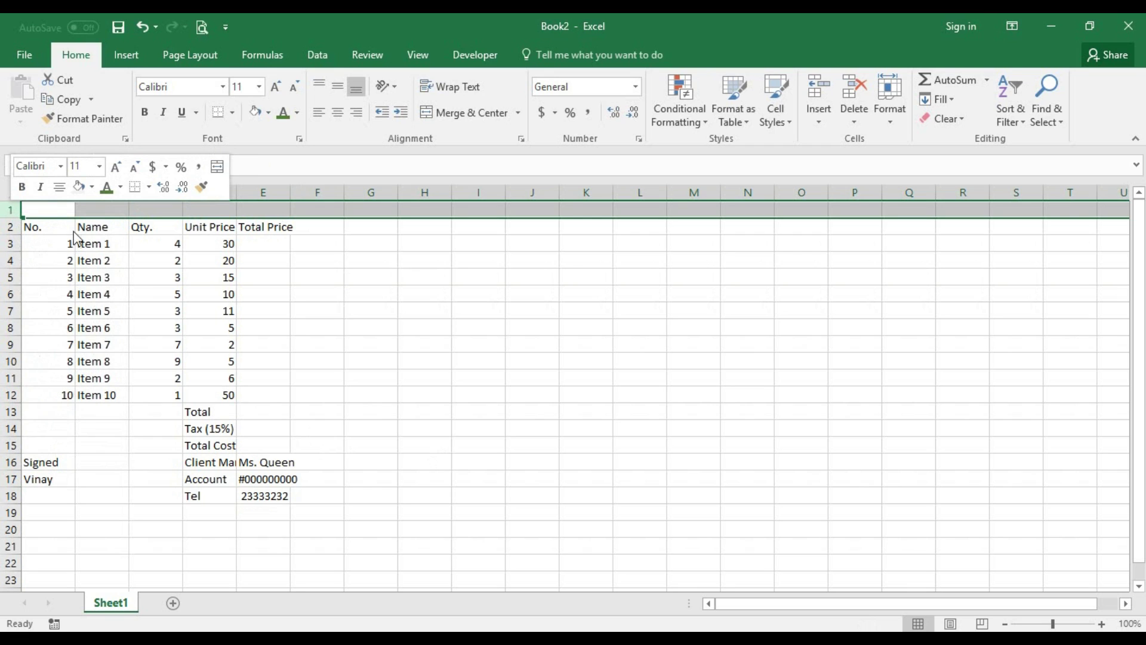
- Enter Client in A2 and Big Bro Inc. in B2
{"action": "left_click", "coordinate": [60, 231]}
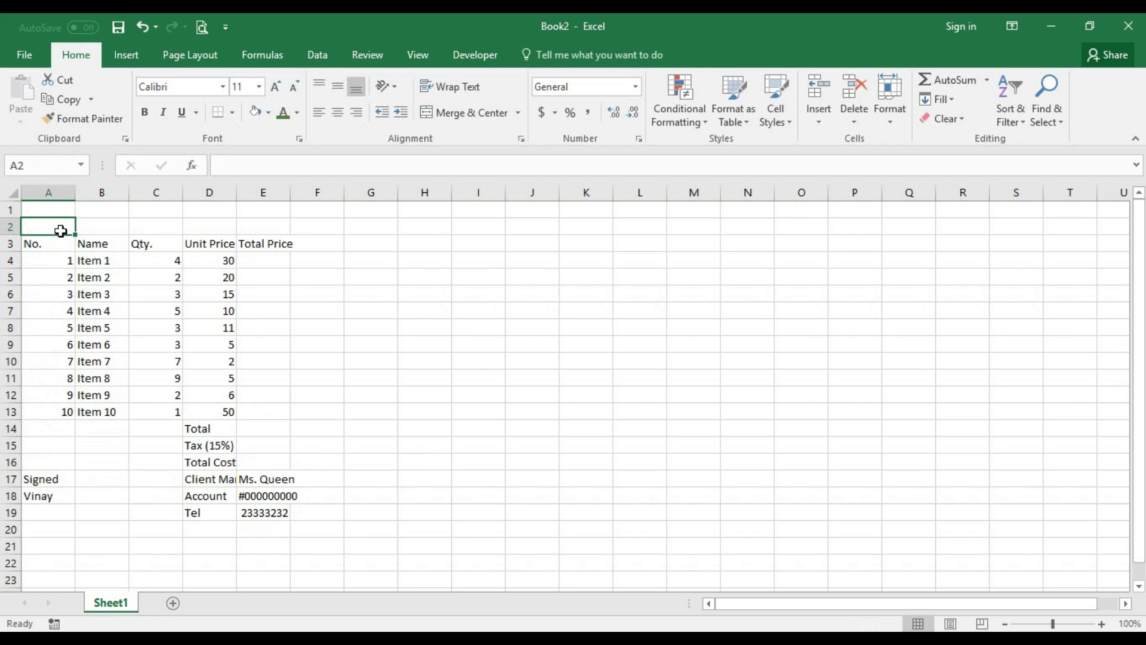
{"action": "type", "text": "Client"}
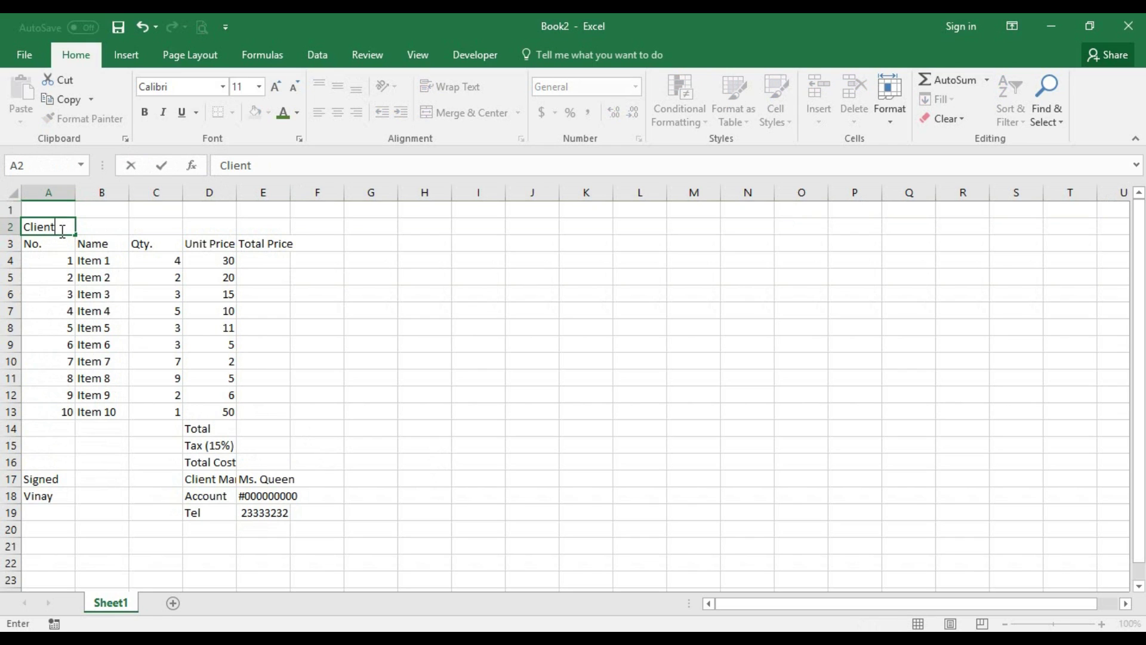
{"action": "key", "text": "Tab"}
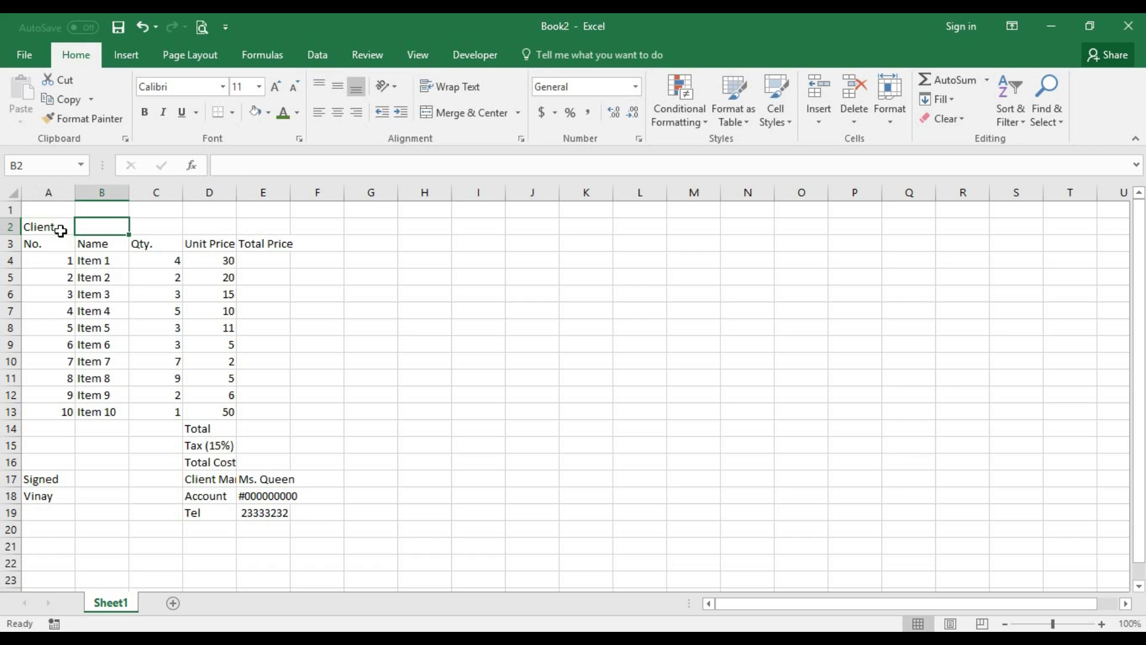
{"action": "type", "text": "Big "}
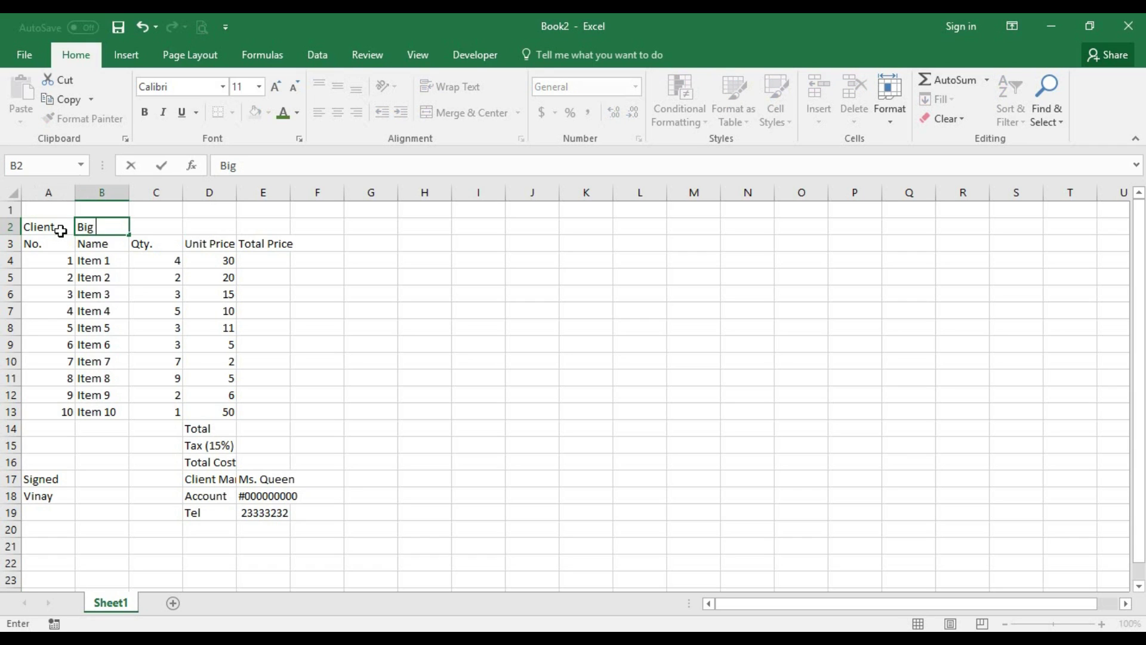
{"action": "type", "text": "Bro Inc."}
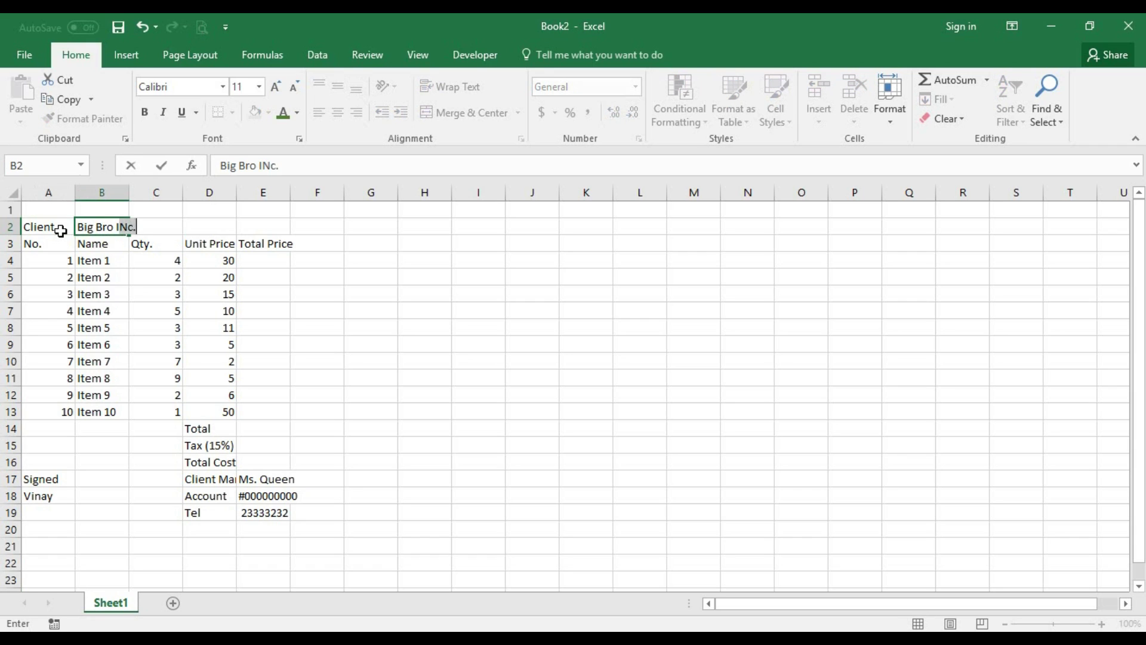
{"action": "key", "text": "Tab"}
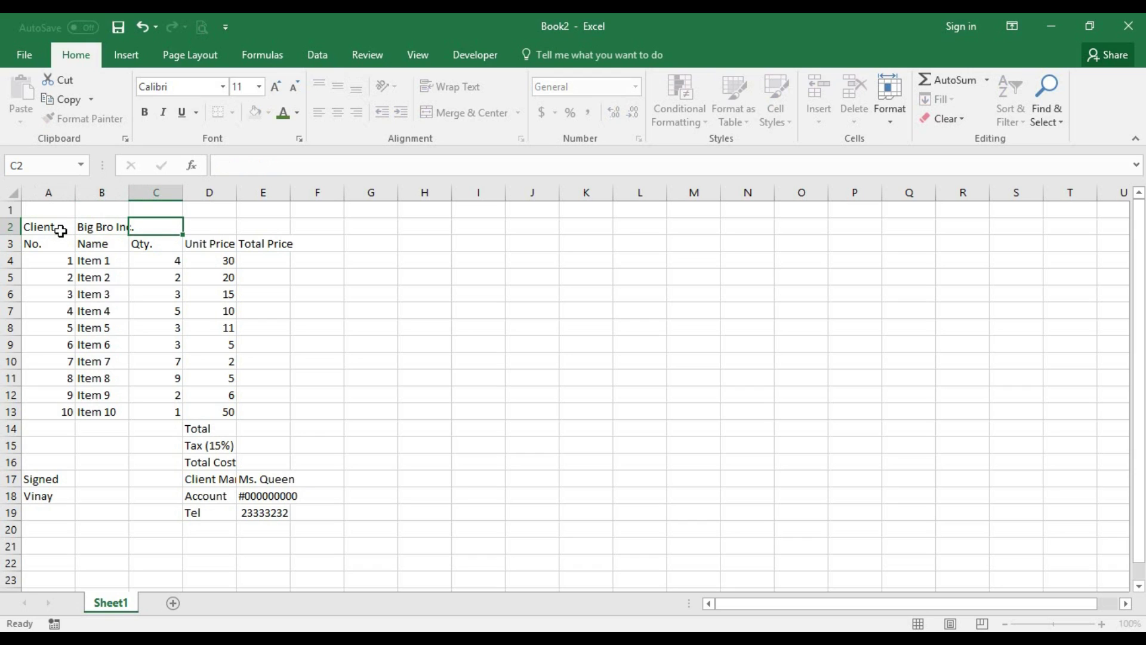
{"action": "key", "text": "Up"}
{"action": "key", "text": "Left"}
{"action": "key", "text": "Left"}
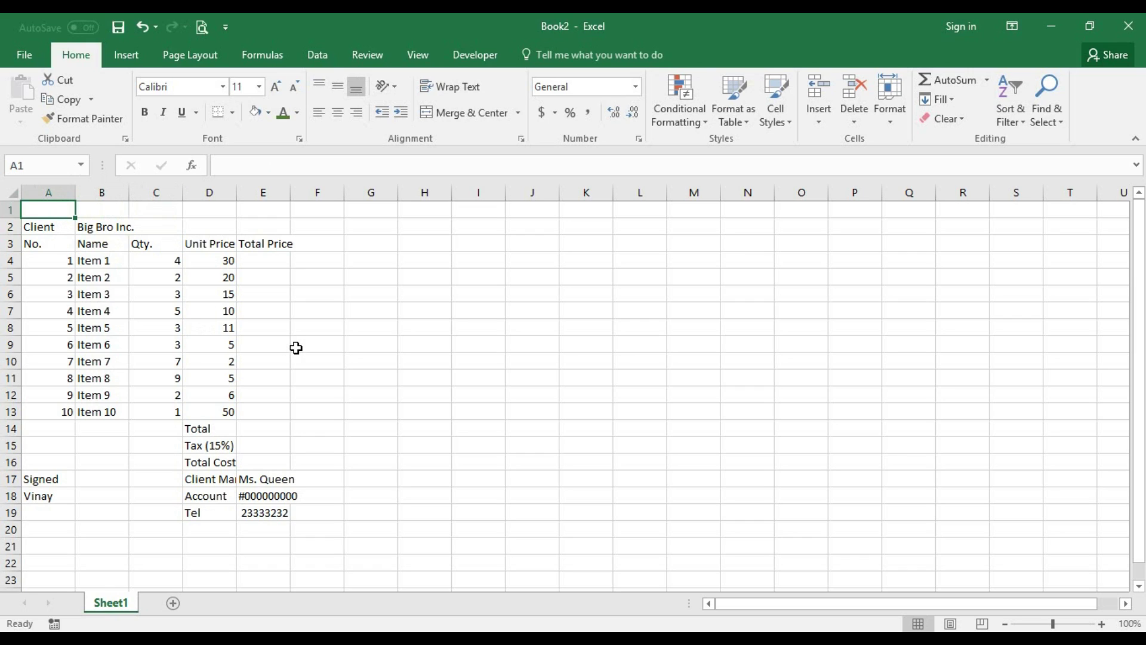
- Label A1 'Date' and enter =Today() in B1, showing 10/18/2017
{"action": "type", "text": "Date"}
{"action": "key", "text": "Tab"}
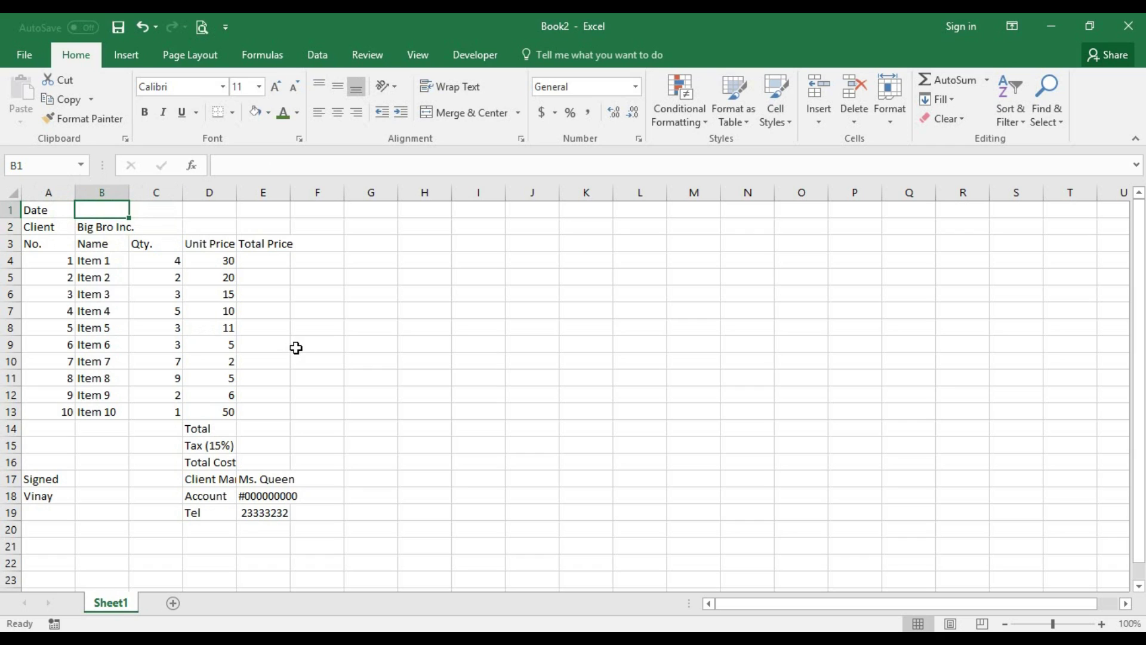
{"action": "double_click", "coordinate": [114, 210]}
{"action": "double_click", "coordinate": [114, 210]}
{"action": "type", "text": "="}
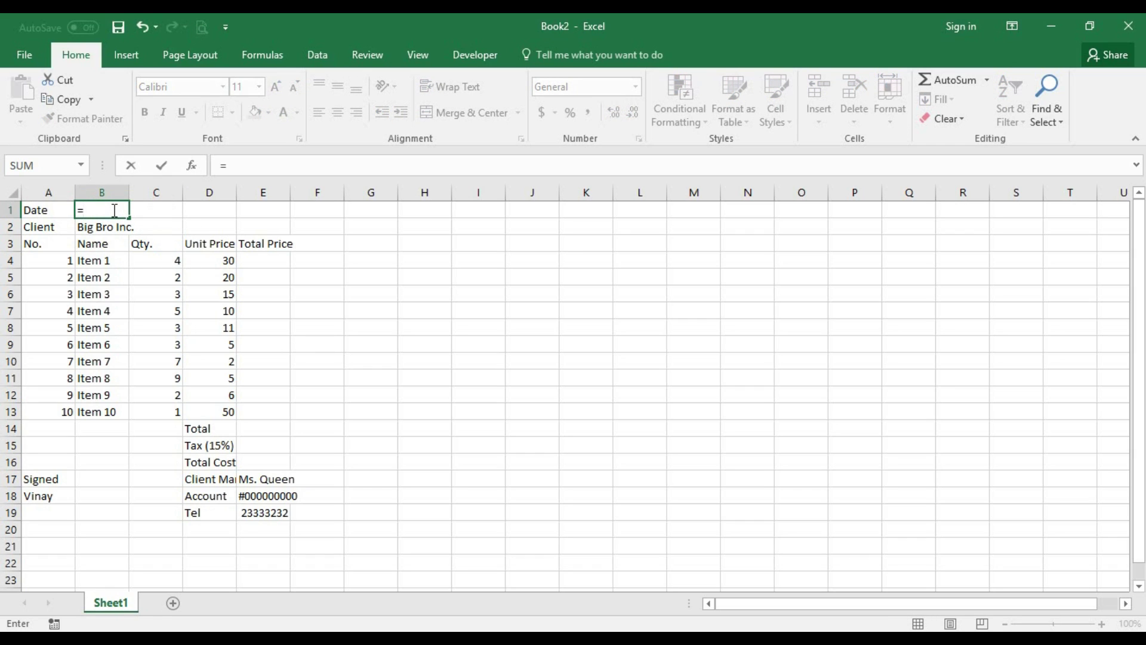
{"action": "type", "text": "Toda"}
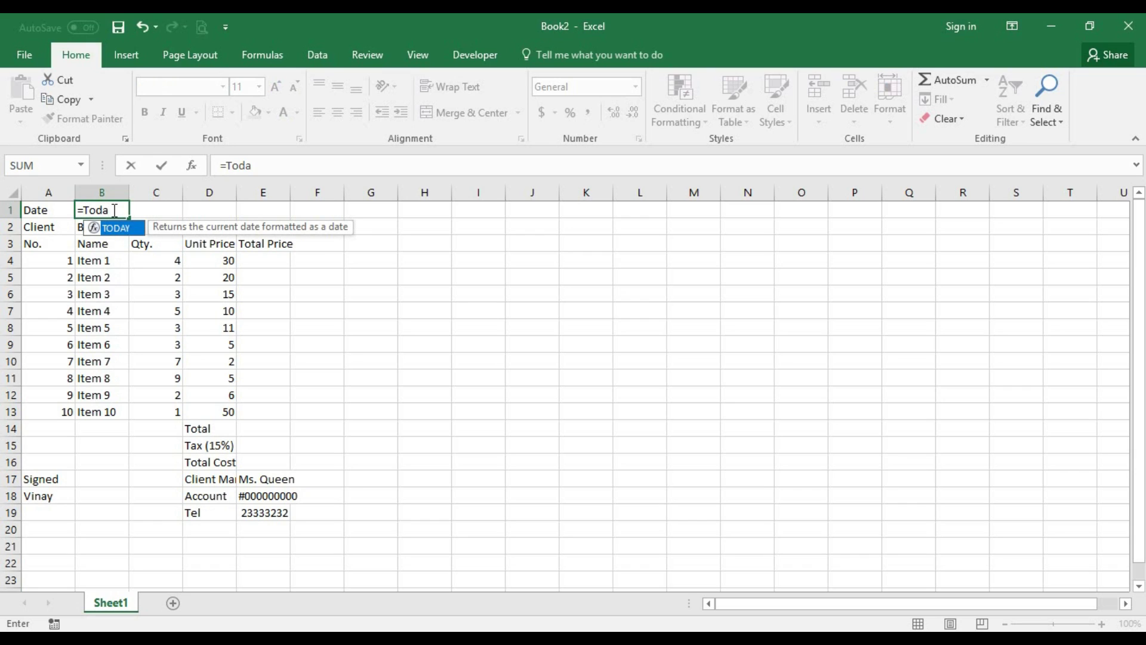
{"action": "type", "text": "y()"}
{"action": "key", "text": "Return"}
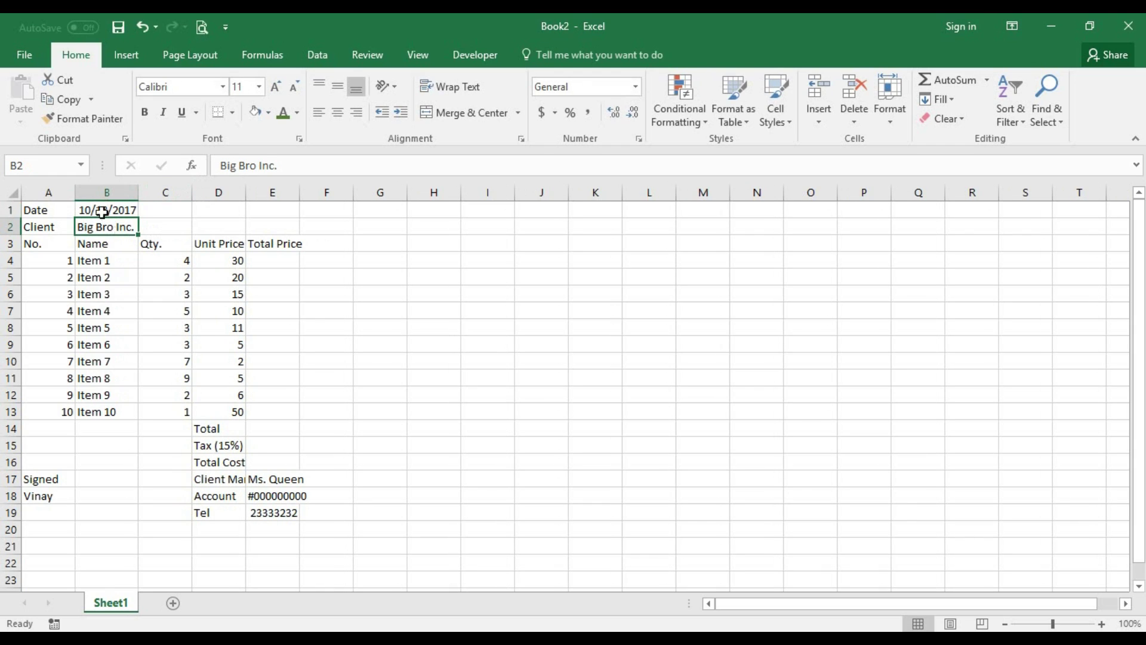
{"action": "left_click", "coordinate": [98, 210]}
- Add the label 'Invoce No.' in cell D2
{"action": "left_click", "coordinate": [217, 228]}
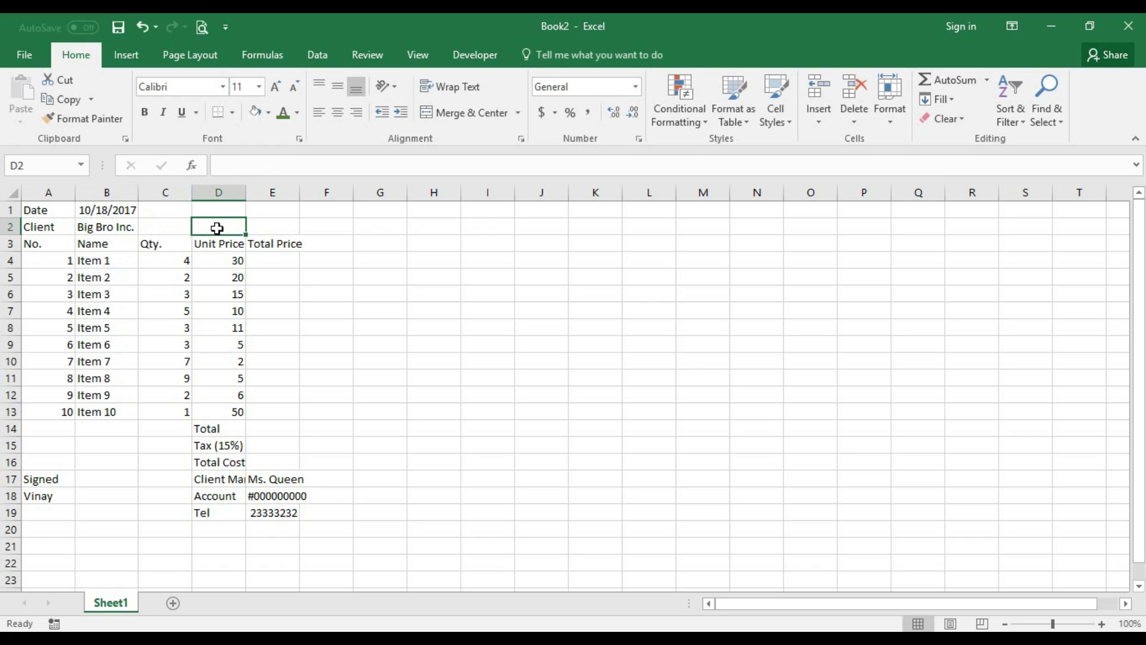
{"action": "type", "text": "In"}
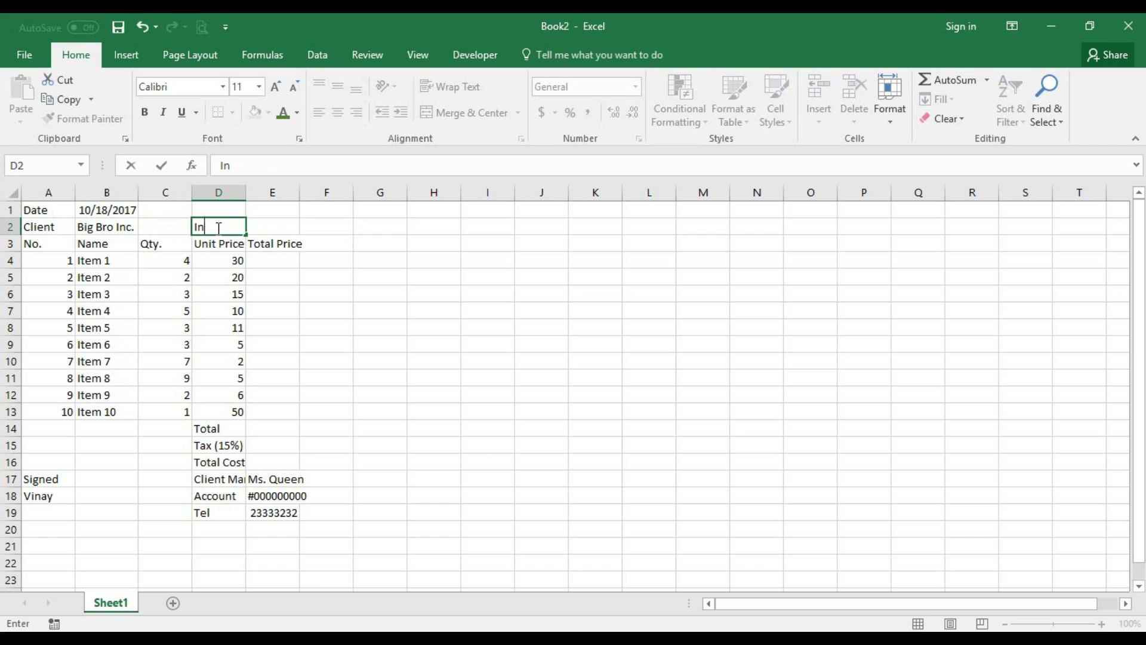
{"action": "type", "text": "voce No."}
{"action": "key", "text": "Tab"}
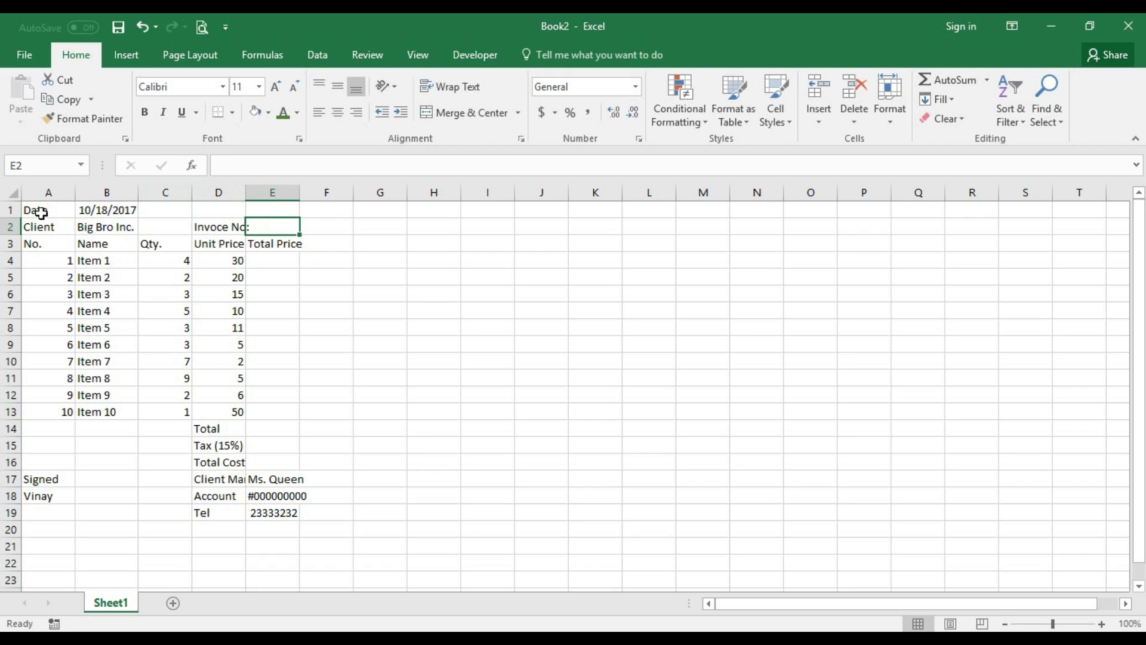
{"action": "left_click", "coordinate": [6, 209]}
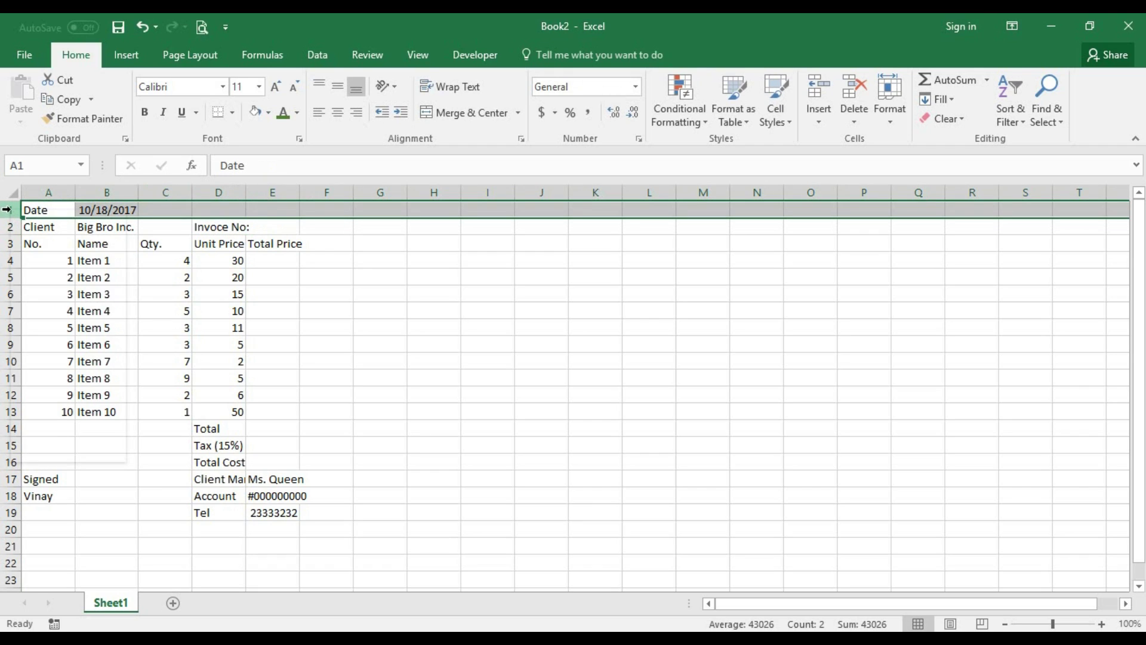
- Insert a row above the Date row and type the company's street address in A1
{"action": "right_click", "coordinate": [5, 210]}
{"action": "left_click", "coordinate": [59, 330]}
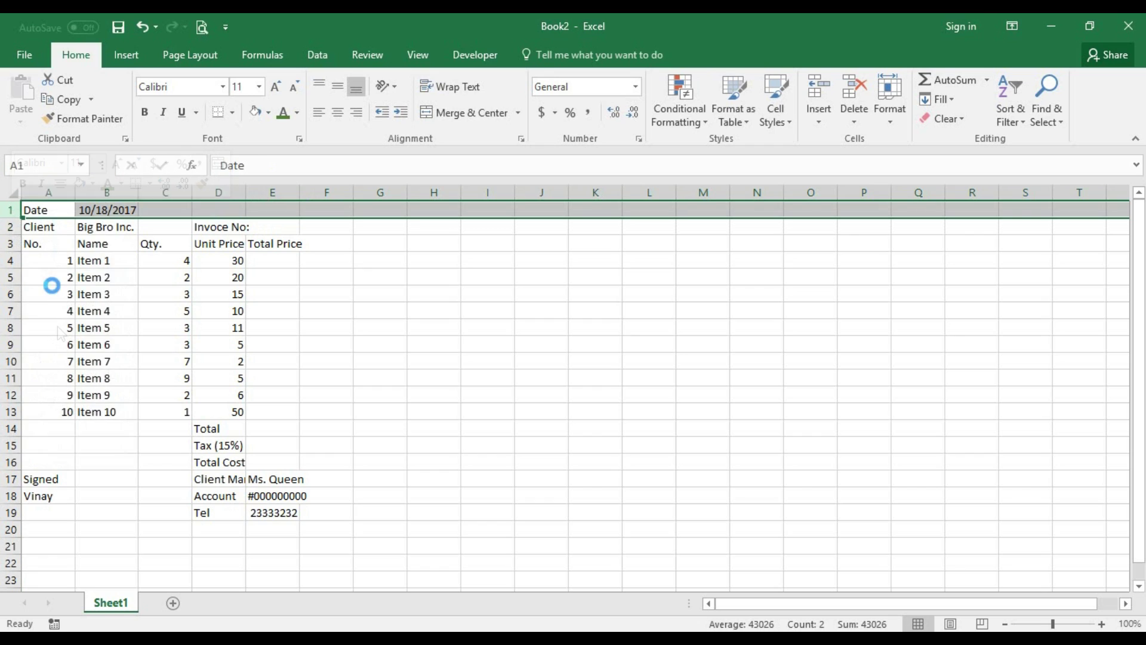
{"action": "left_click", "coordinate": [50, 210]}
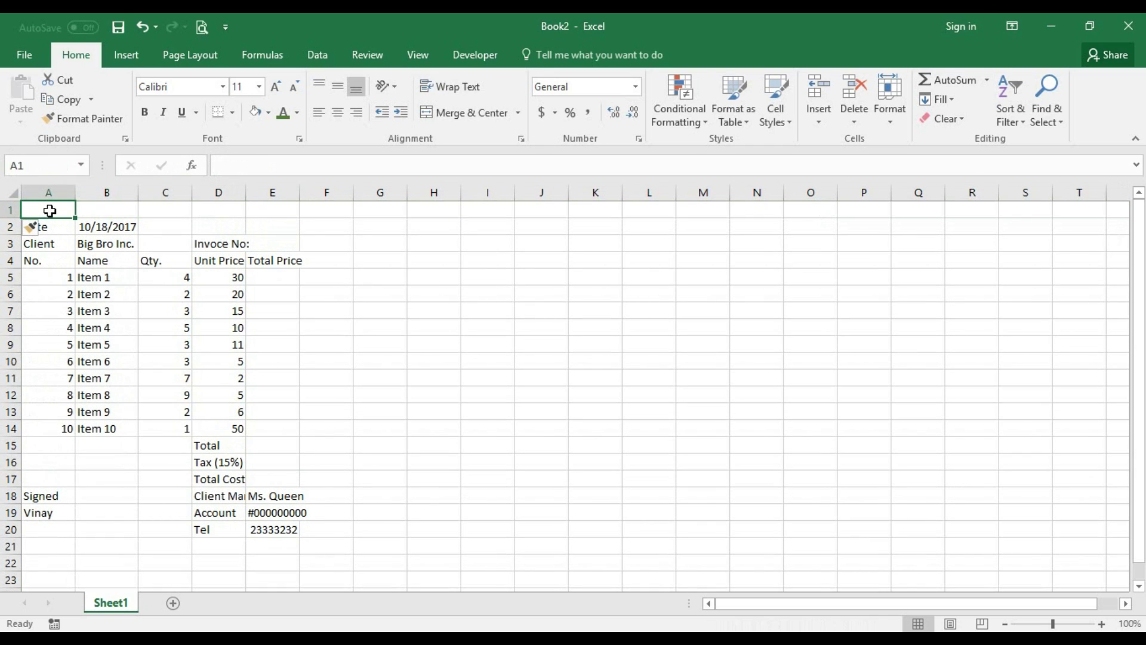
{"action": "type", "text": "In"}
{"action": "key", "text": "BackSpace"}
{"action": "key", "text": "BackSpace"}
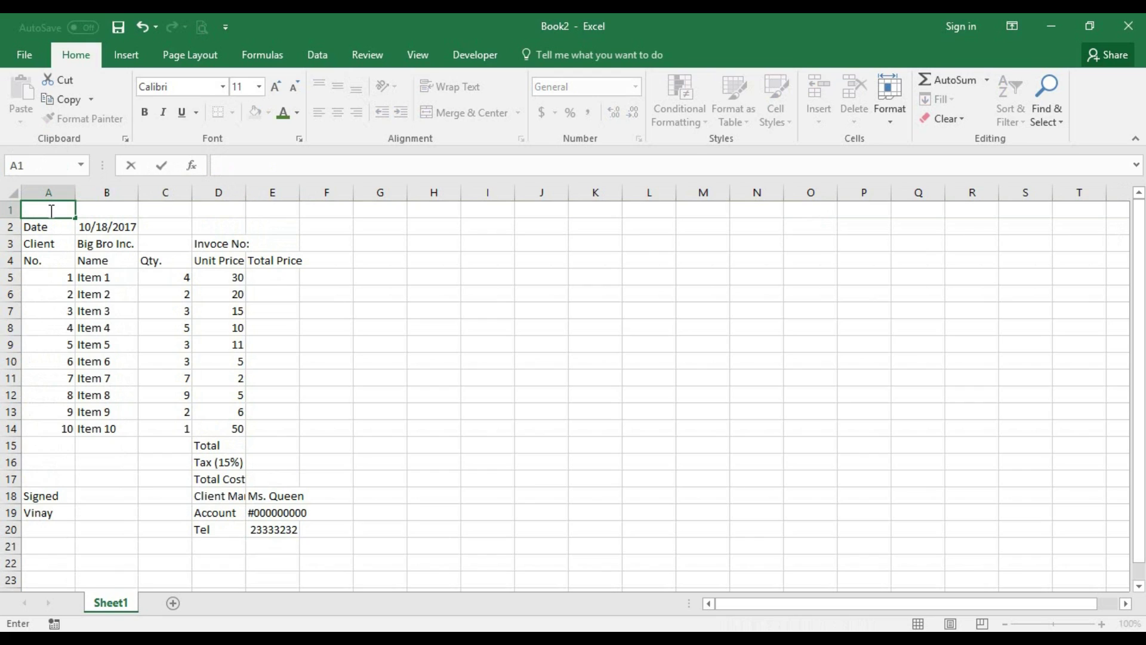
{"action": "type", "text": "No."}
{"action": "key", "text": "BackSpace"}
{"action": "type", "text": "234"}
{"action": "key", "text": "BackSpace"}
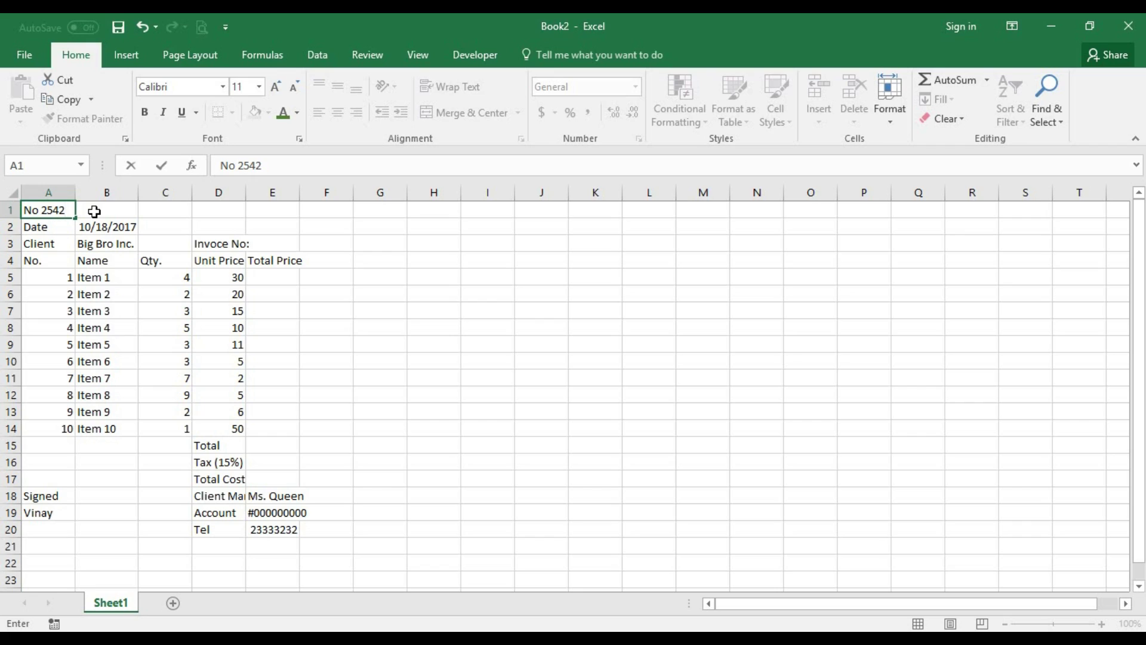
{"action": "type", "text": "G"}
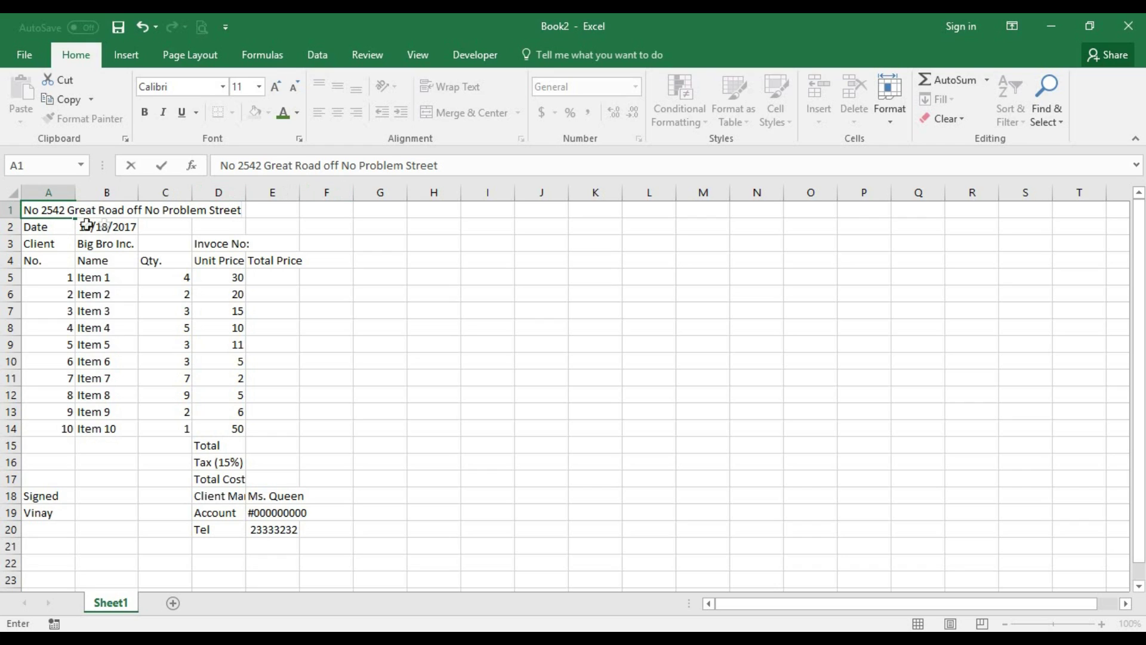
{"action": "left_click", "coordinate": [8, 209]}
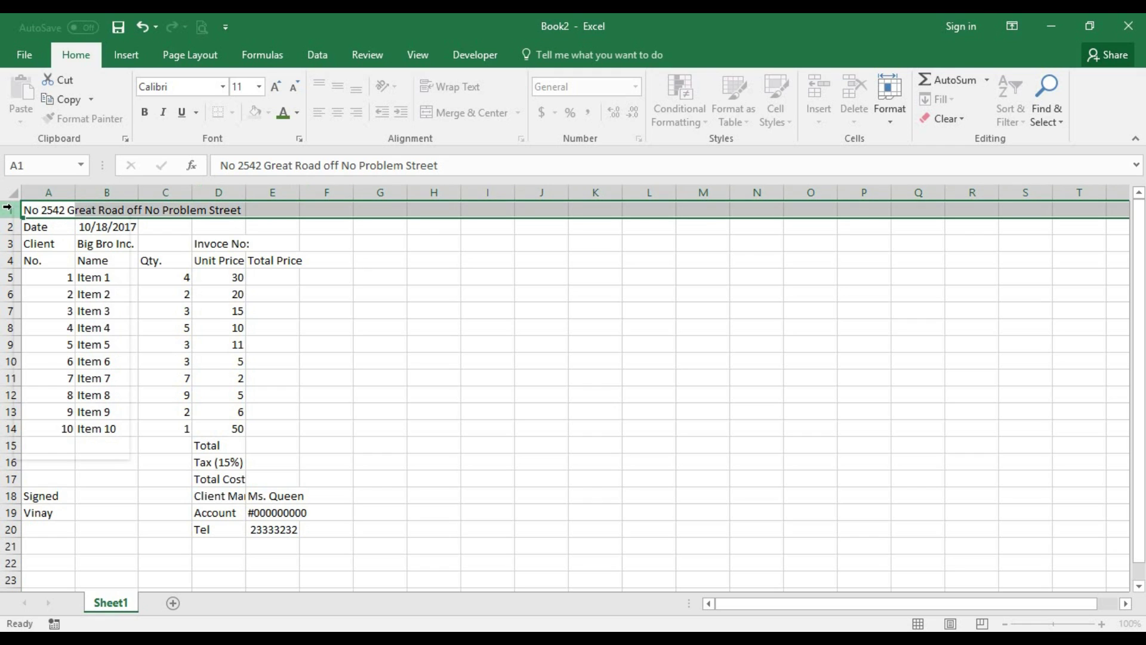
- Insert another blank row at the very top of the sheet
{"action": "right_click", "coordinate": [8, 209]}
{"action": "left_click", "coordinate": [75, 325]}
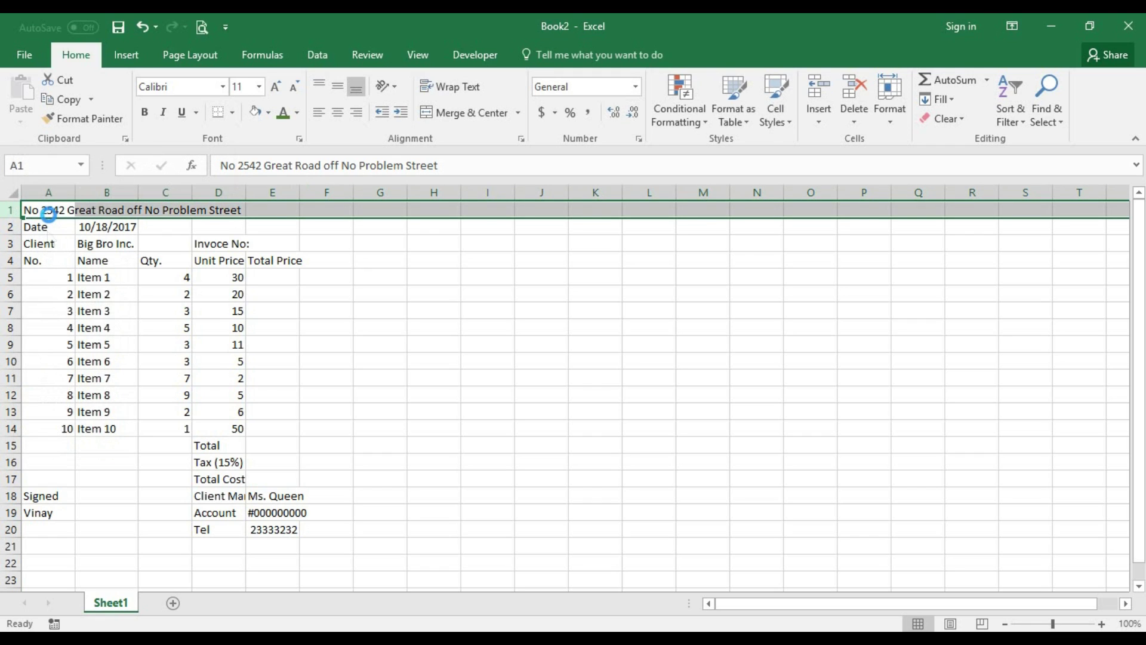
{"action": "left_click", "coordinate": [53, 208]}
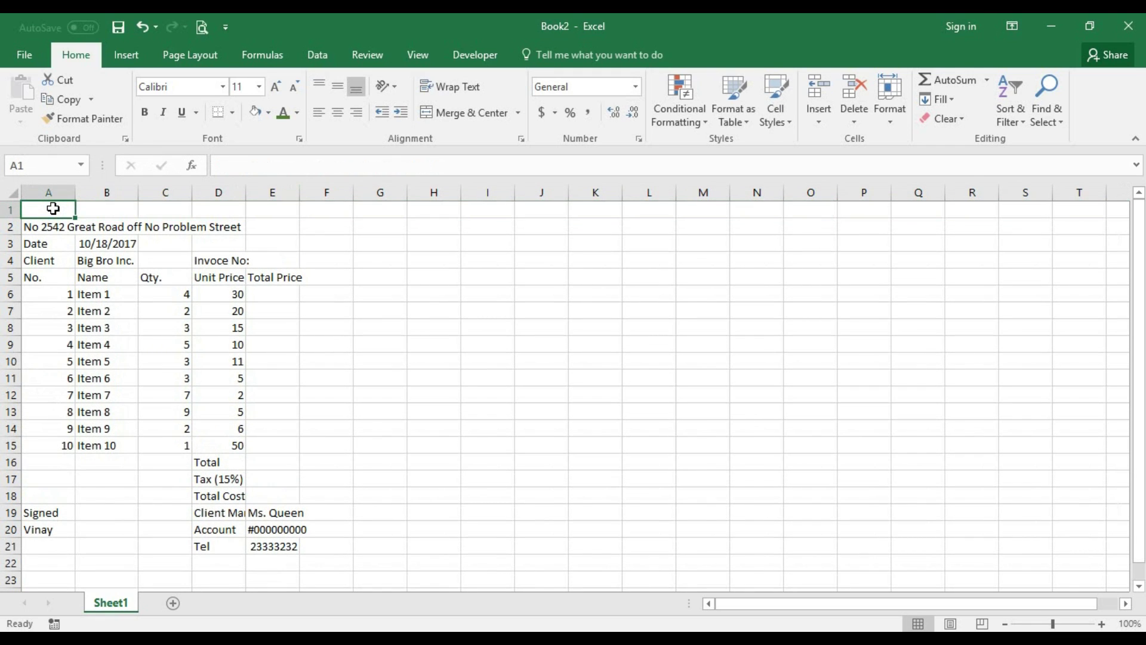
- Type the title 'Invoice' in A1, correcting the 'Inovoice' typo
{"action": "type", "text": "In"}
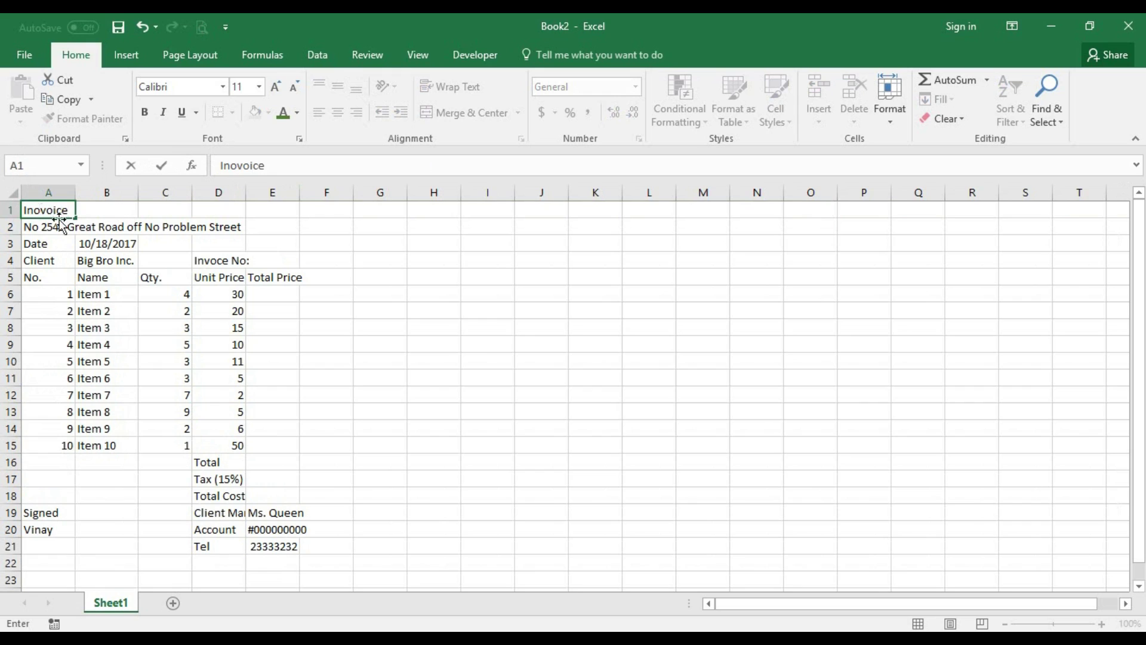
{"action": "type", "text": "ovoice"}
{"action": "key", "text": "F2"}
{"action": "key", "text": "Left"}
{"action": "key", "text": "Left"}
{"action": "key", "text": "Left"}
{"action": "key", "text": "Left"}
{"action": "key", "text": "Left"}
{"action": "key", "text": "BackSpace"}
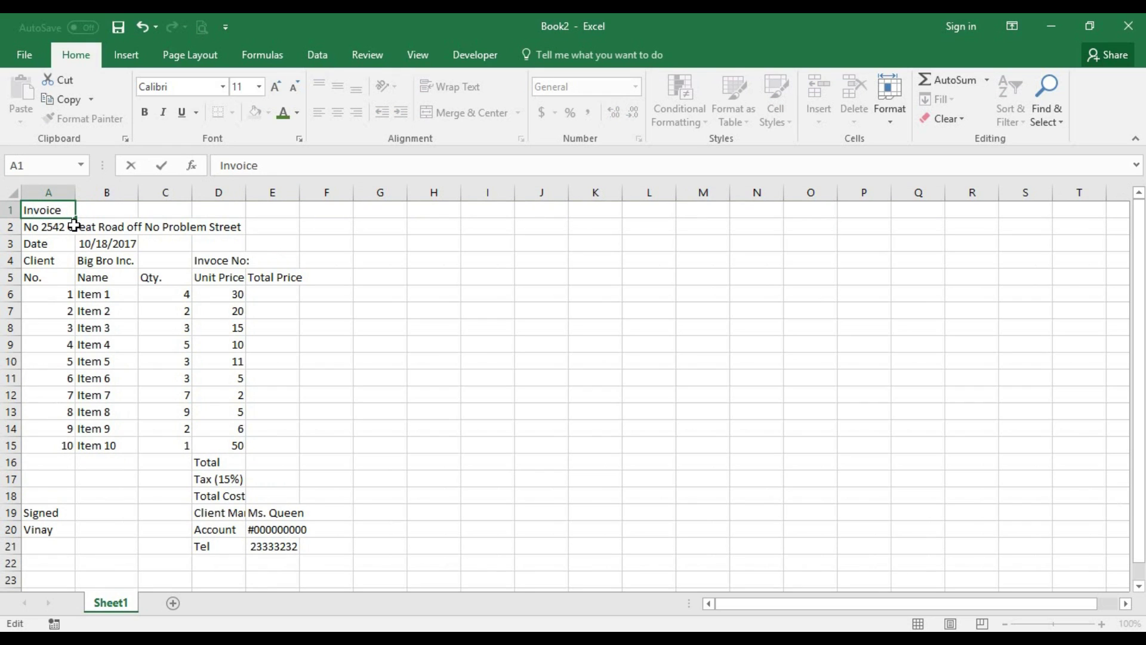
{"action": "left_click", "coordinate": [41, 240]}
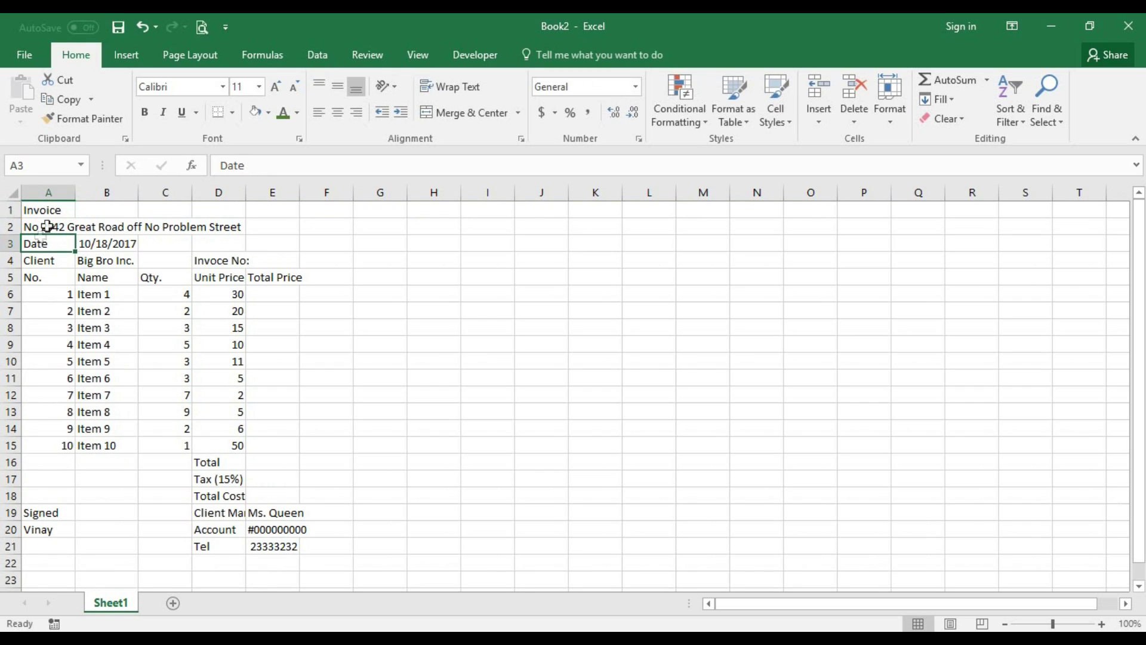
- Set the Invoice title in A1 to the Arial Black font
{"action": "left_click", "coordinate": [46, 209]}
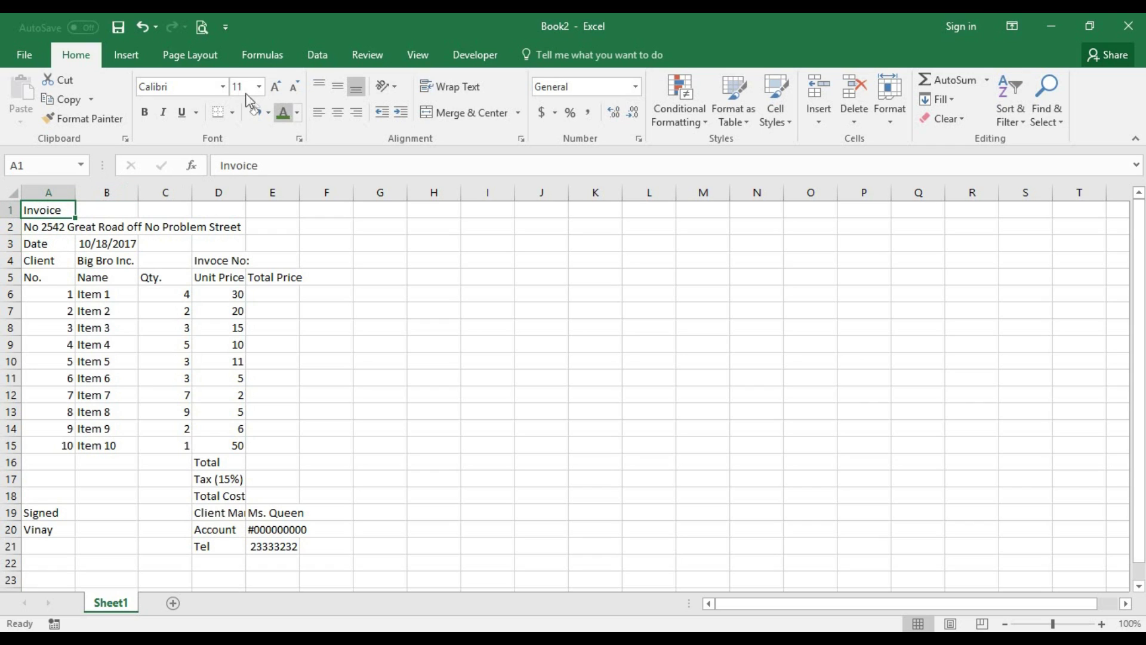
{"action": "left_click", "coordinate": [224, 91]}
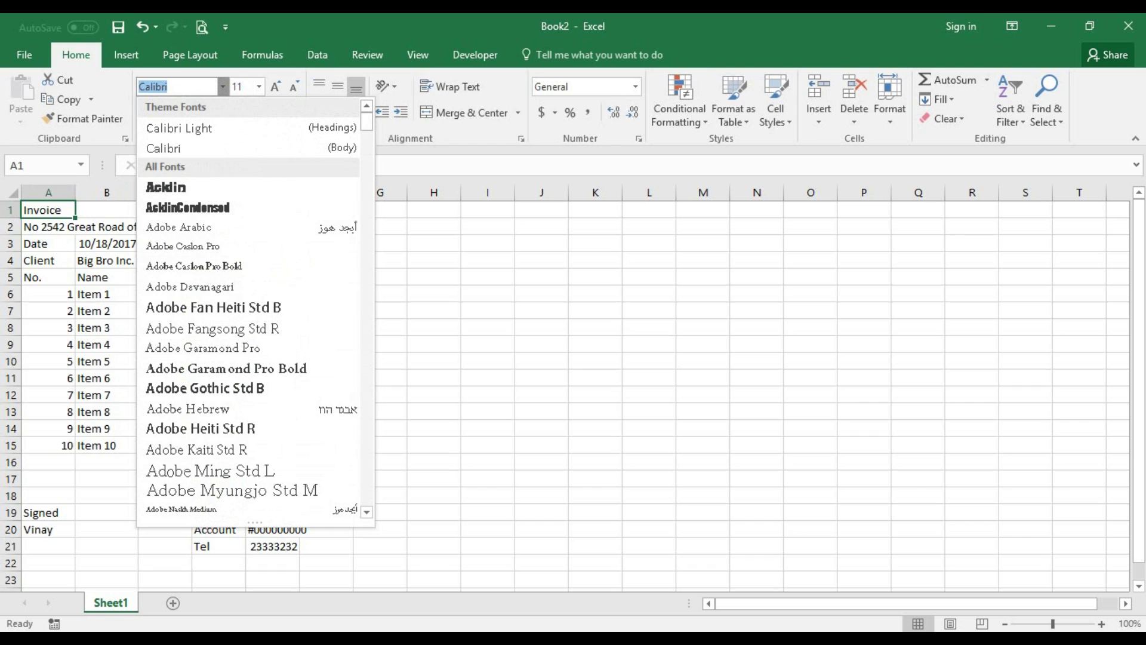
{"action": "type", "text": "Arial"}
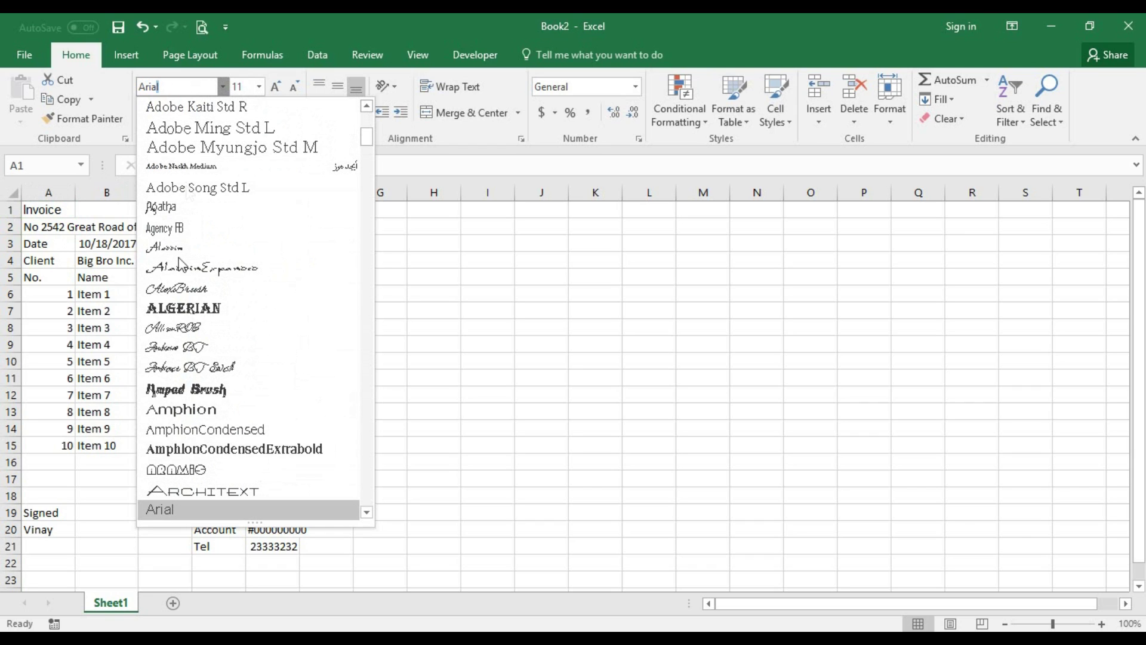
{"action": "scroll", "coordinate": [203, 370], "scroll_direction": "down", "scroll_amount": 1}
{"action": "left_click", "coordinate": [206, 471]}
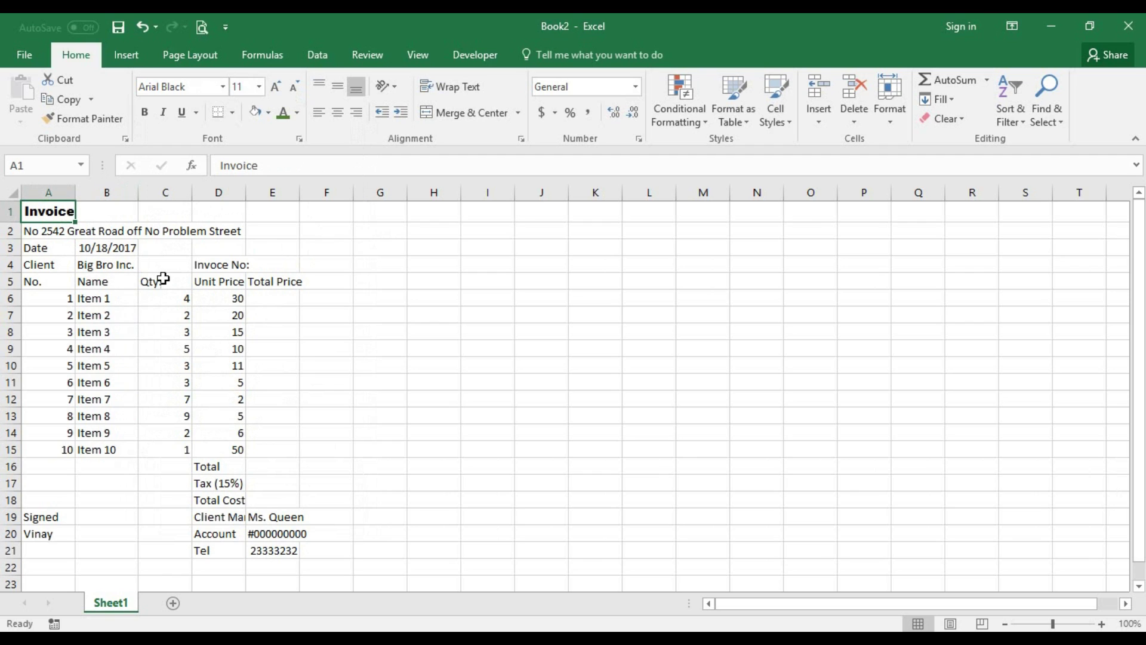
{"action": "scroll", "coordinate": [167, 288], "scroll_direction": "down", "scroll_amount": 1}
{"action": "scroll", "coordinate": [164, 297], "scroll_direction": "up", "scroll_amount": 1}
{"action": "left_click_drag", "start_coordinate": [69, 224], "coordinate": [298, 552]}
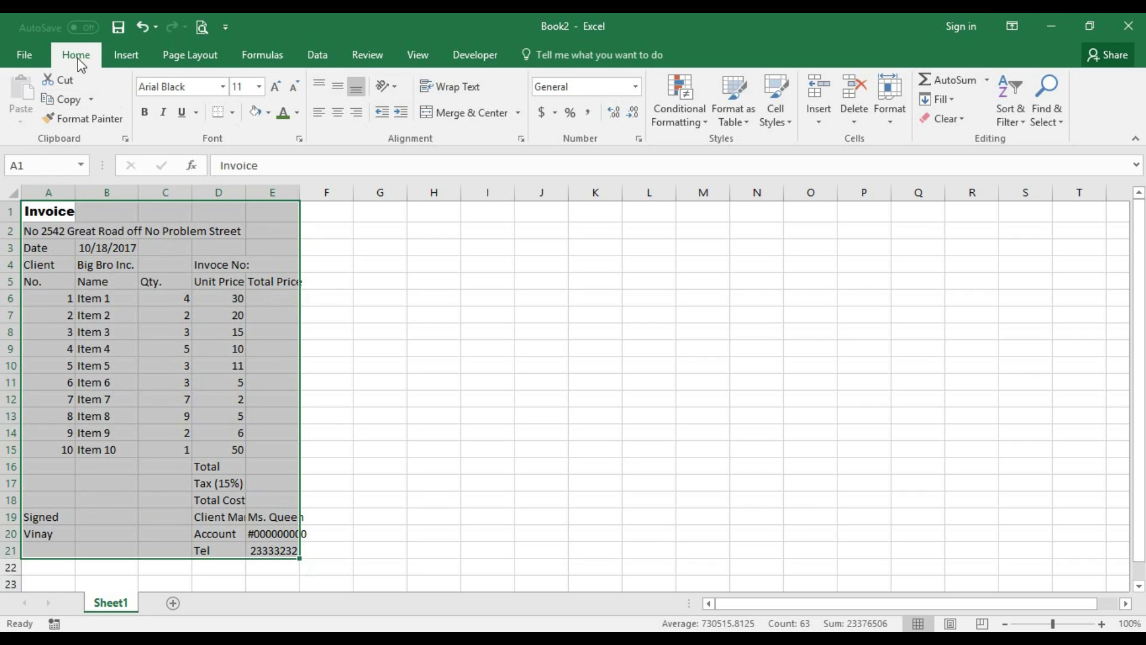
- Increase the row height of the selected invoice rows
{"action": "left_click", "coordinate": [897, 110]}
{"action": "left_click", "coordinate": [914, 158]}
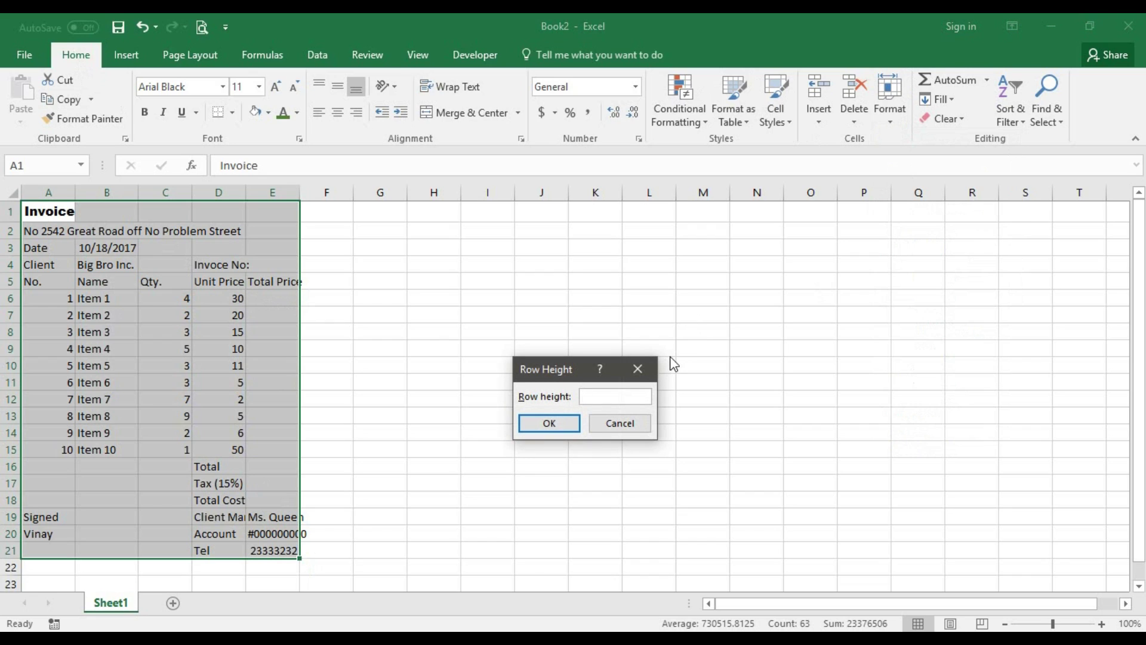
{"action": "key", "text": "Return"}
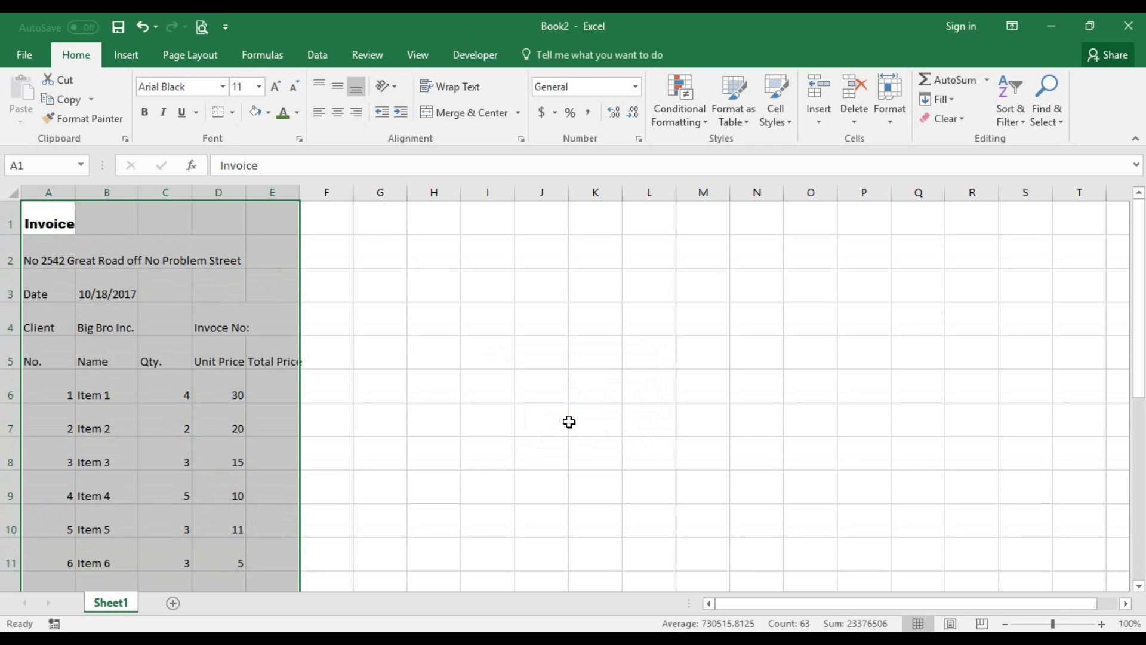
{"action": "scroll", "coordinate": [222, 427], "scroll_direction": "down", "scroll_amount": 2}
{"action": "scroll", "coordinate": [223, 427], "scroll_direction": "up", "scroll_amount": 2}
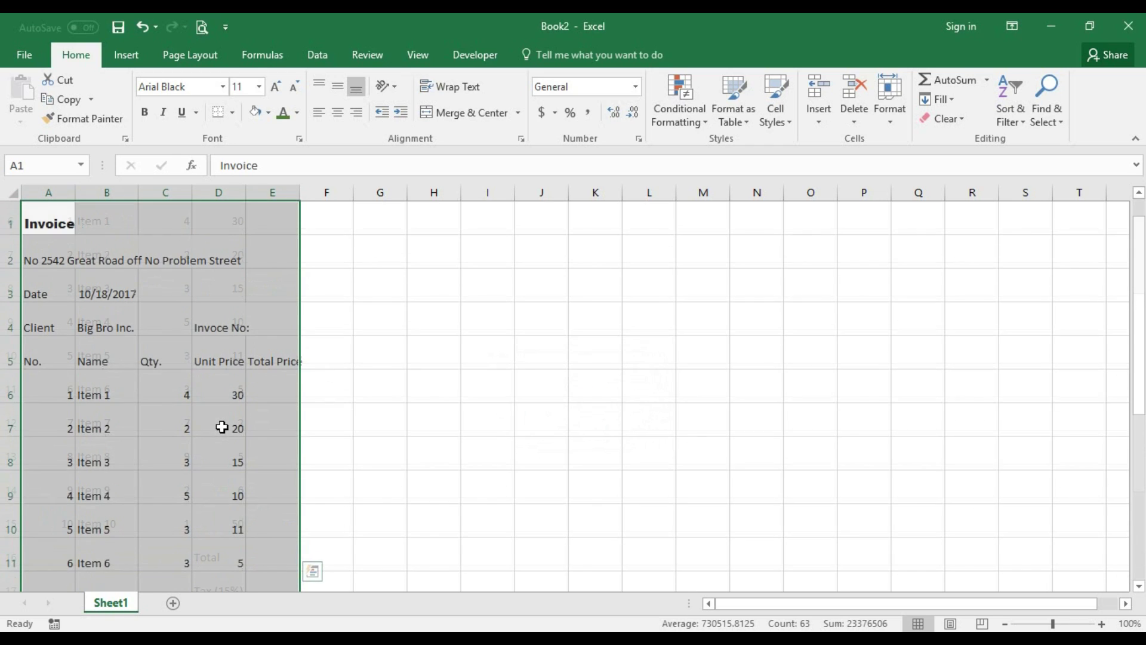
- Set columns A–E to width 25, then narrow them to width 15
{"action": "left_click", "coordinate": [902, 114]}
{"action": "key", "text": "Escape"}
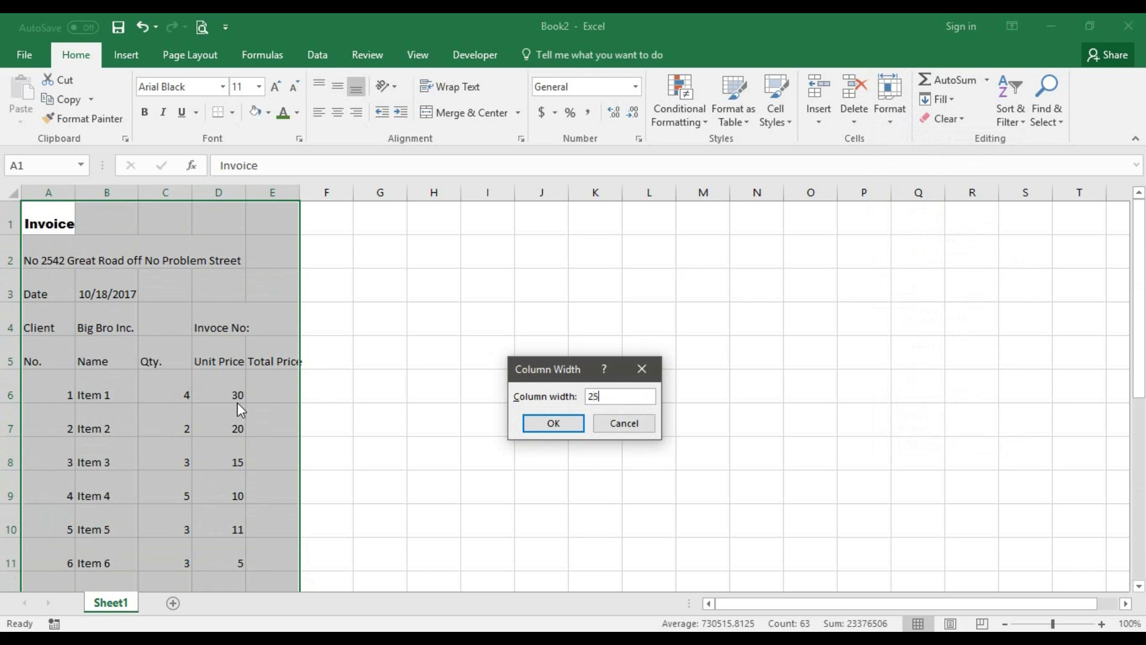
{"action": "left_click", "coordinate": [552, 424]}
{"action": "scroll", "coordinate": [509, 417], "scroll_direction": "down", "scroll_amount": 2}
{"action": "scroll", "coordinate": [509, 417], "scroll_direction": "up", "scroll_amount": 2}
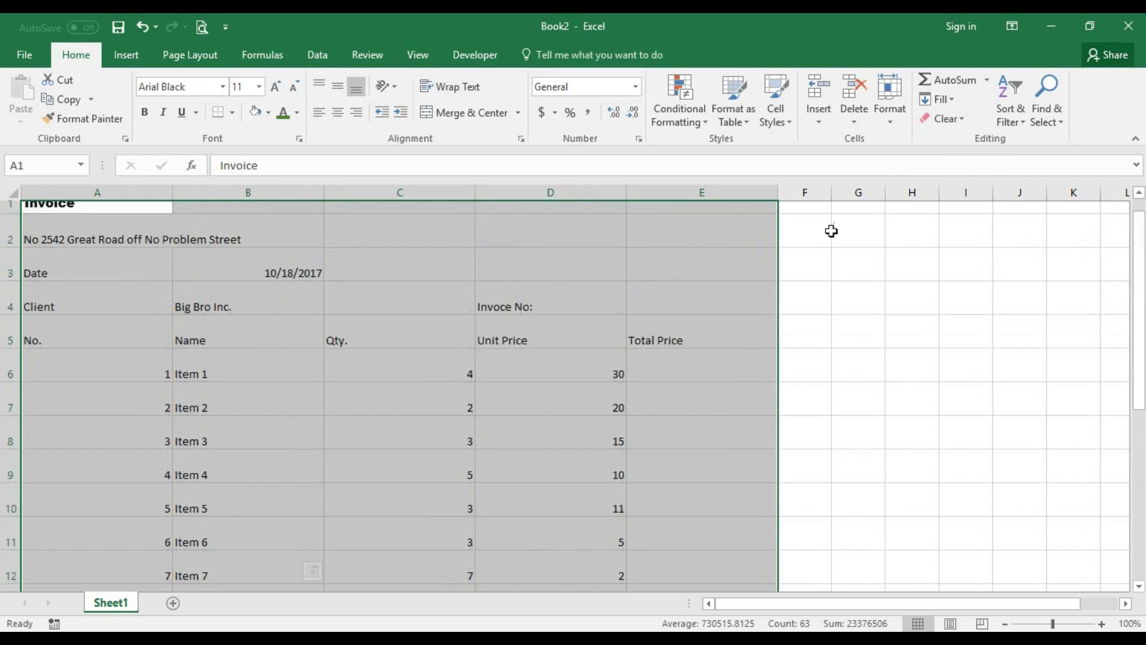
{"action": "left_click", "coordinate": [901, 94]}
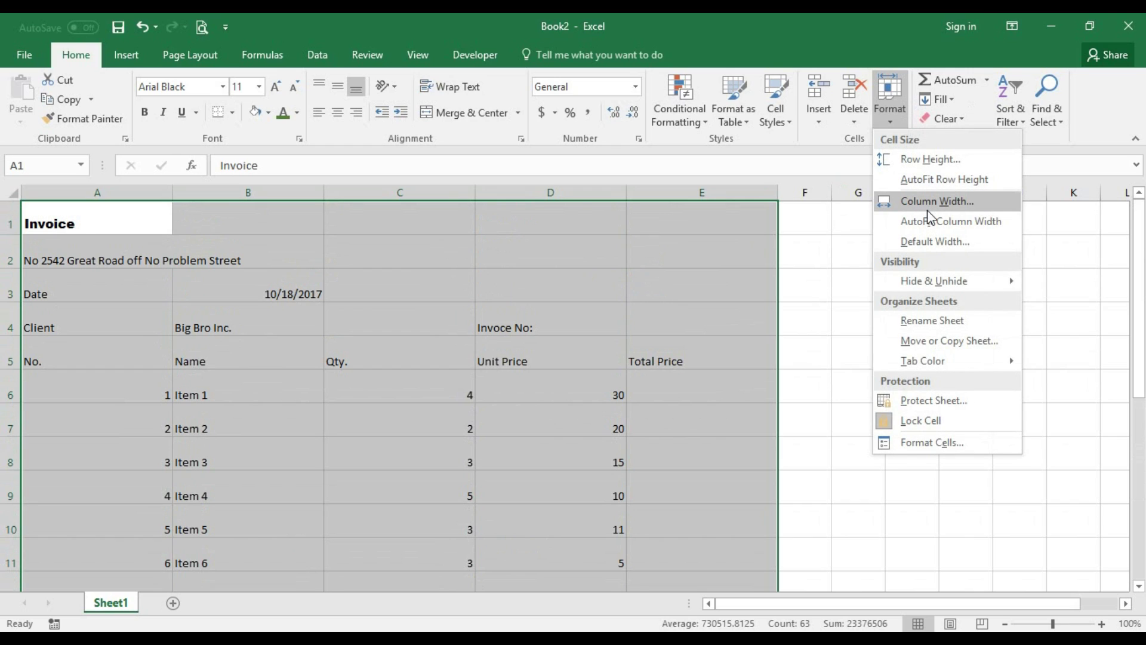
{"action": "key", "text": "Escape"}
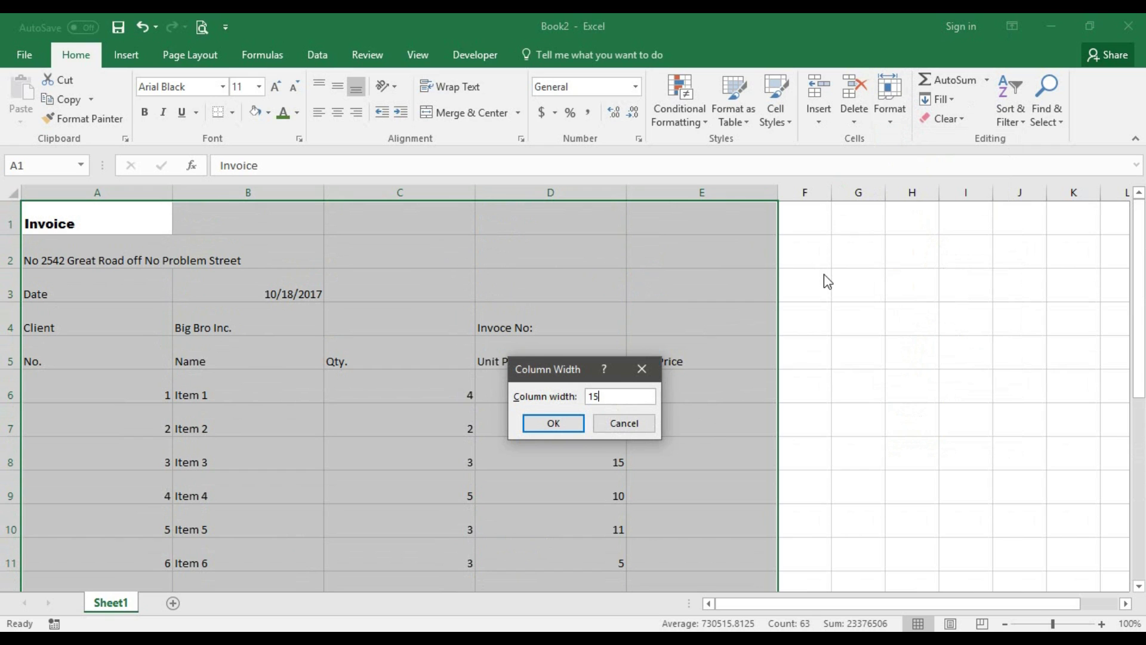
{"action": "left_click", "coordinate": [581, 421]}
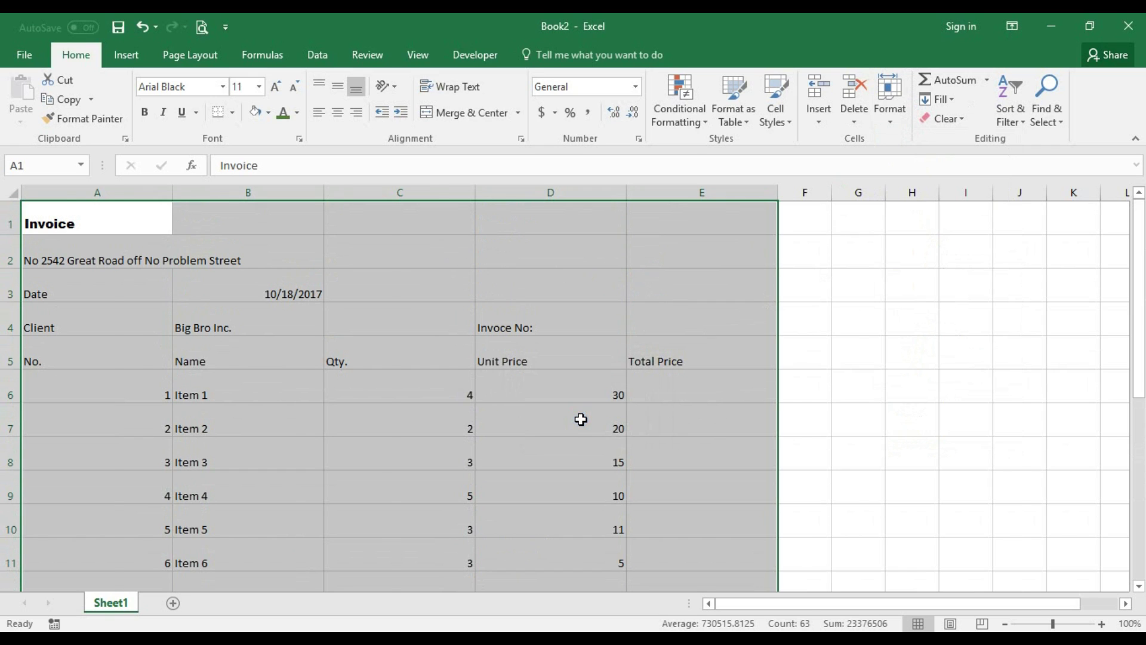
{"action": "scroll", "coordinate": [415, 444], "scroll_direction": "down", "scroll_amount": 3}
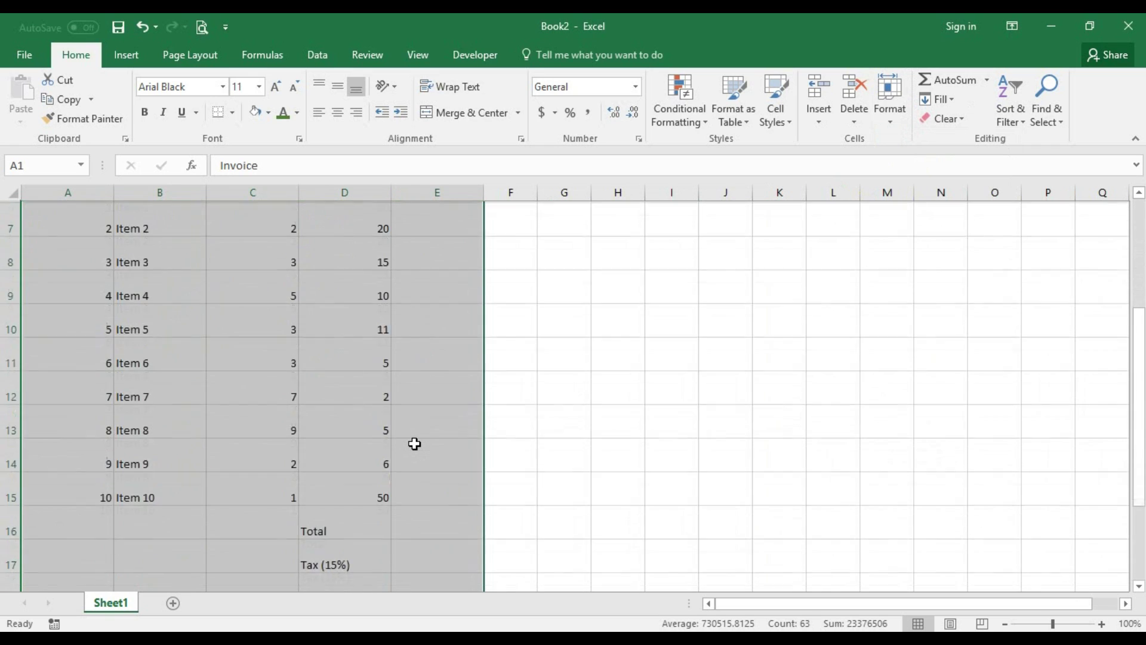
{"action": "scroll", "coordinate": [415, 443], "scroll_direction": "down", "scroll_amount": 2}
{"action": "scroll", "coordinate": [415, 443], "scroll_direction": "up", "scroll_amount": 5}
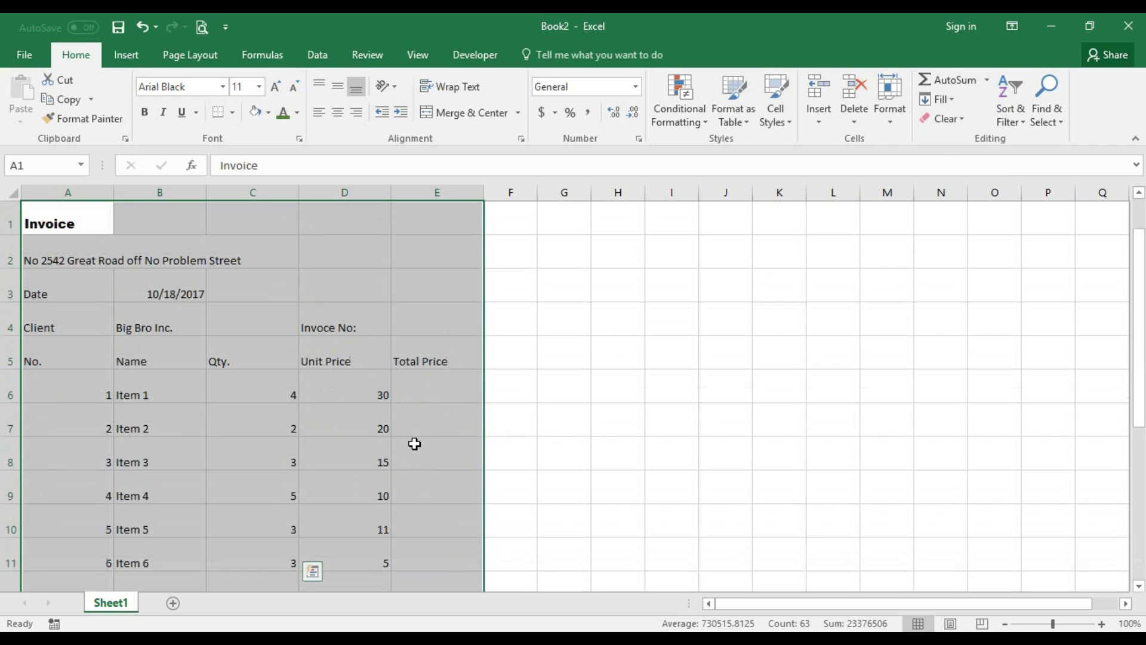
- Merge and centre A1:E1 and retype the heading as INVOICE
{"action": "left_click", "coordinate": [179, 231]}
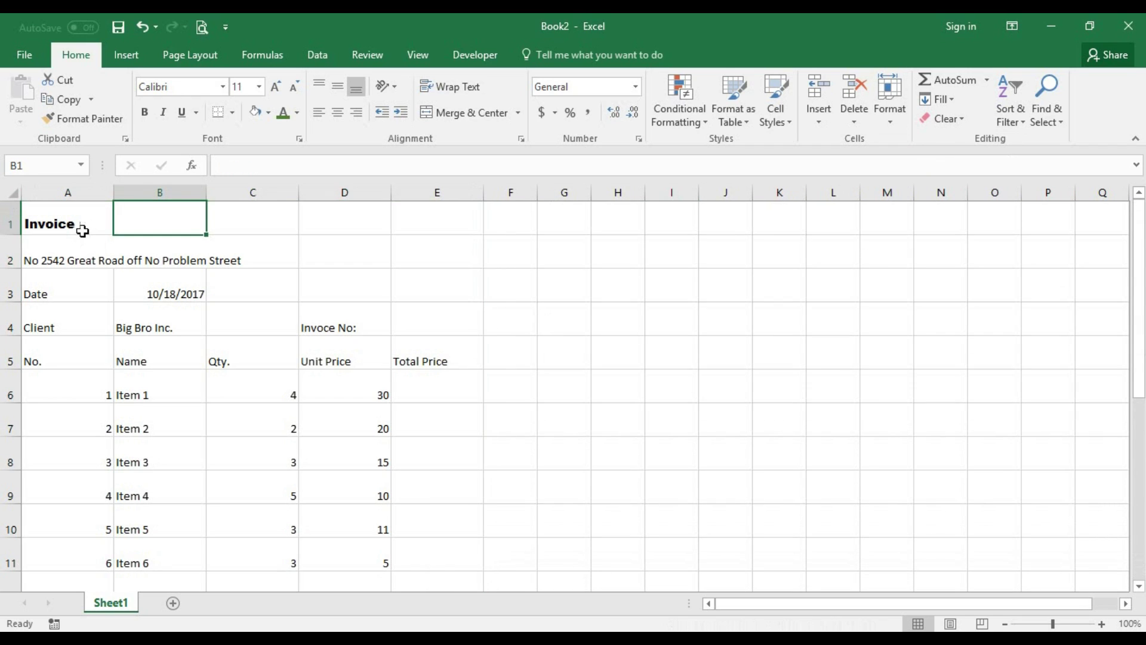
{"action": "left_click_drag", "start_coordinate": [76, 222], "coordinate": [428, 211]}
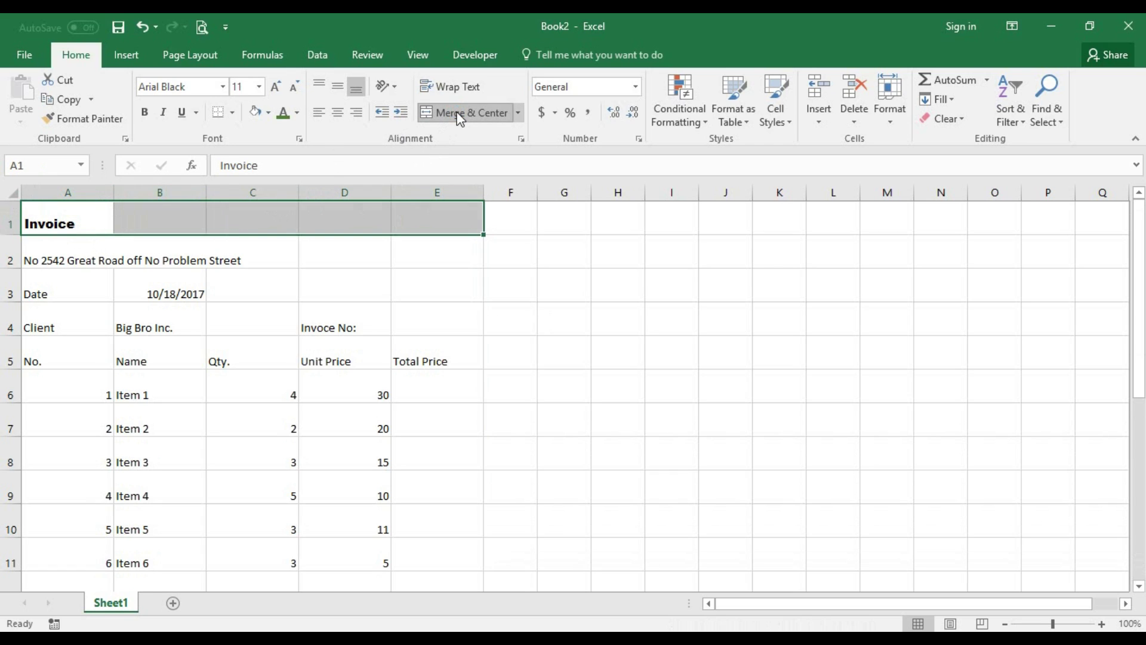
{"action": "left_click", "coordinate": [459, 115]}
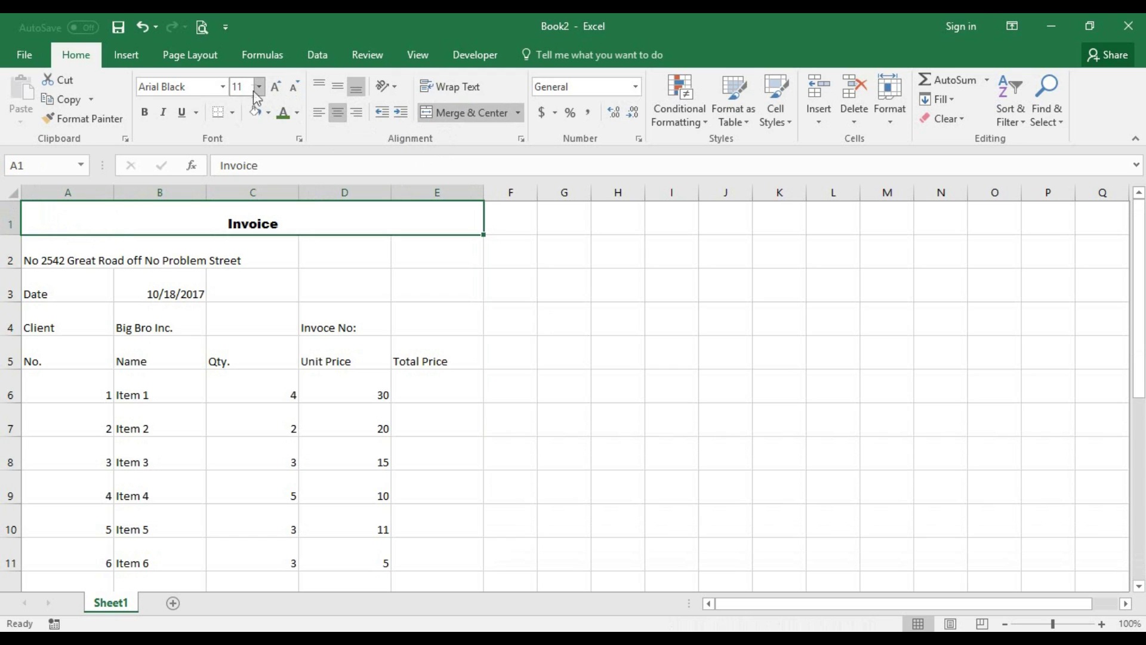
{"action": "double_click", "coordinate": [253, 219]}
{"action": "left_click_drag", "start_coordinate": [226, 221], "coordinate": [336, 220]}
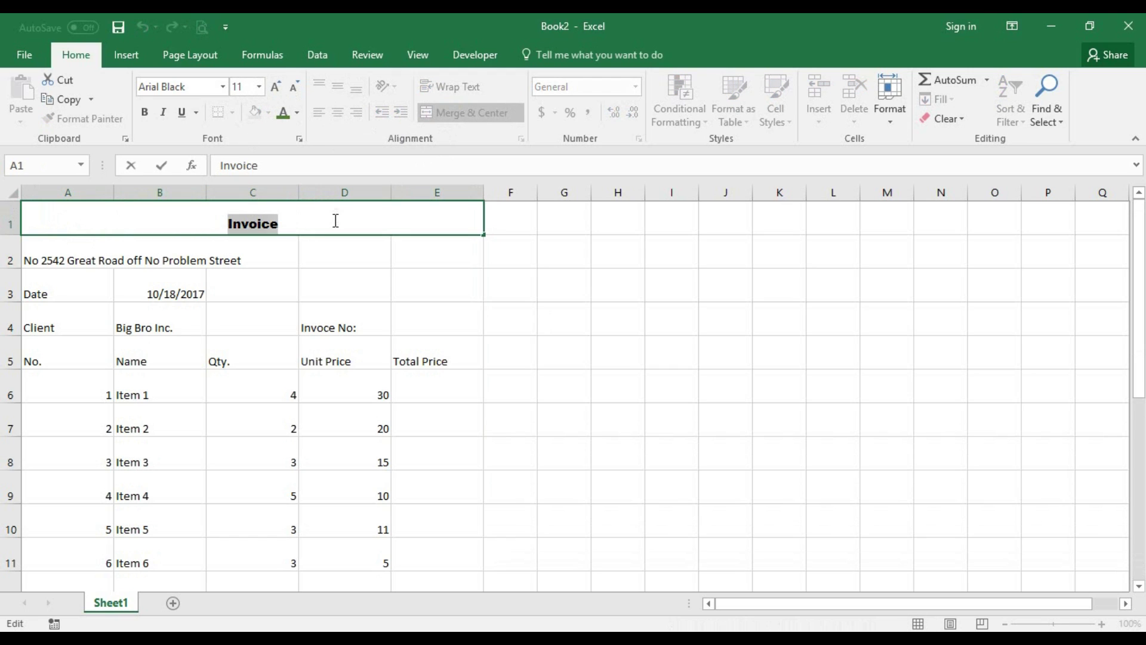
{"action": "type", "text": "I"}
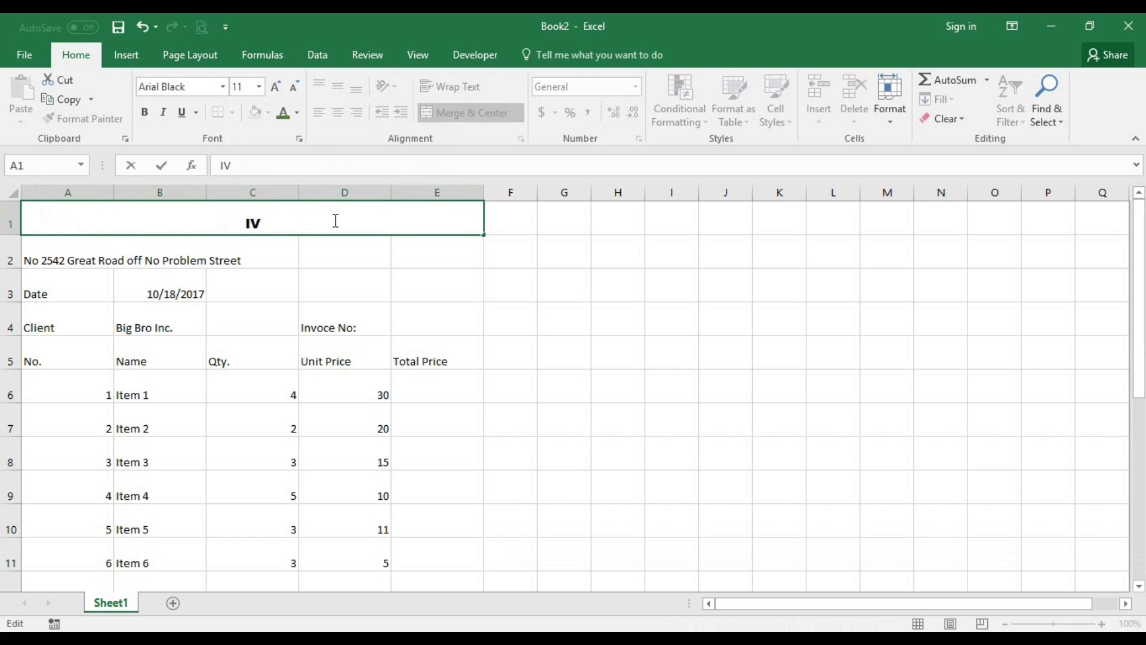
{"action": "type", "text": "NC"}
{"action": "key", "text": "BackSpace"}
{"action": "type", "text": "VI"}
{"action": "key", "text": "BackSpace"}
{"action": "type", "text": "OICE"}
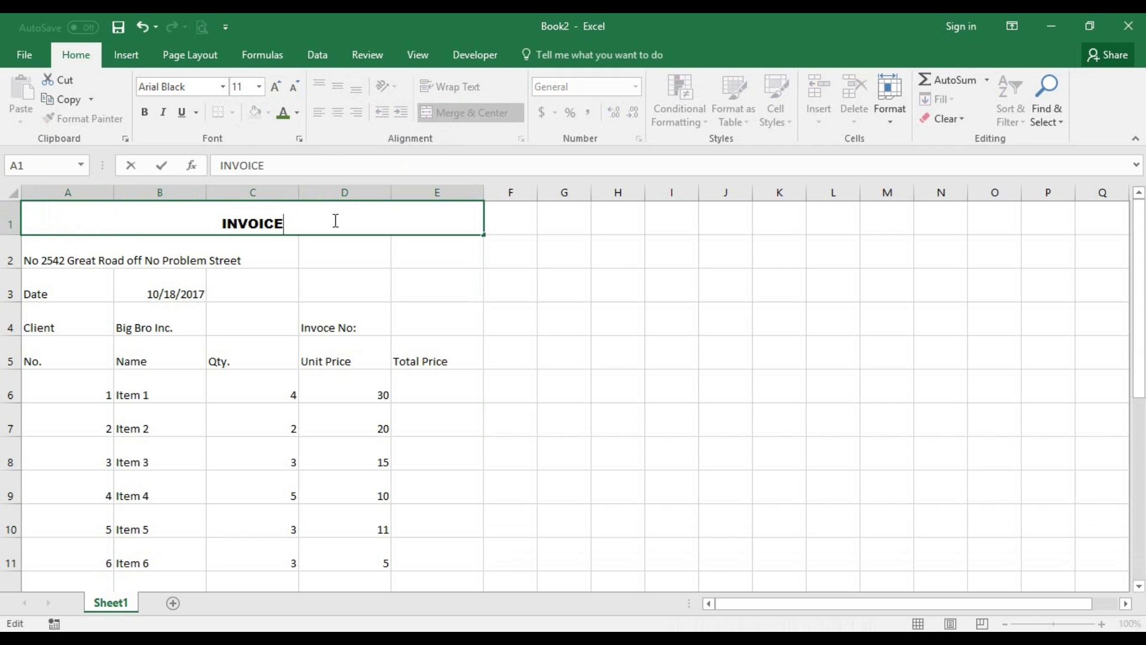
{"action": "left_click", "coordinate": [338, 249]}
- Set INVOICE to font size 48 and reapply Merge & Center across A1:E1
{"action": "left_click", "coordinate": [363, 218]}
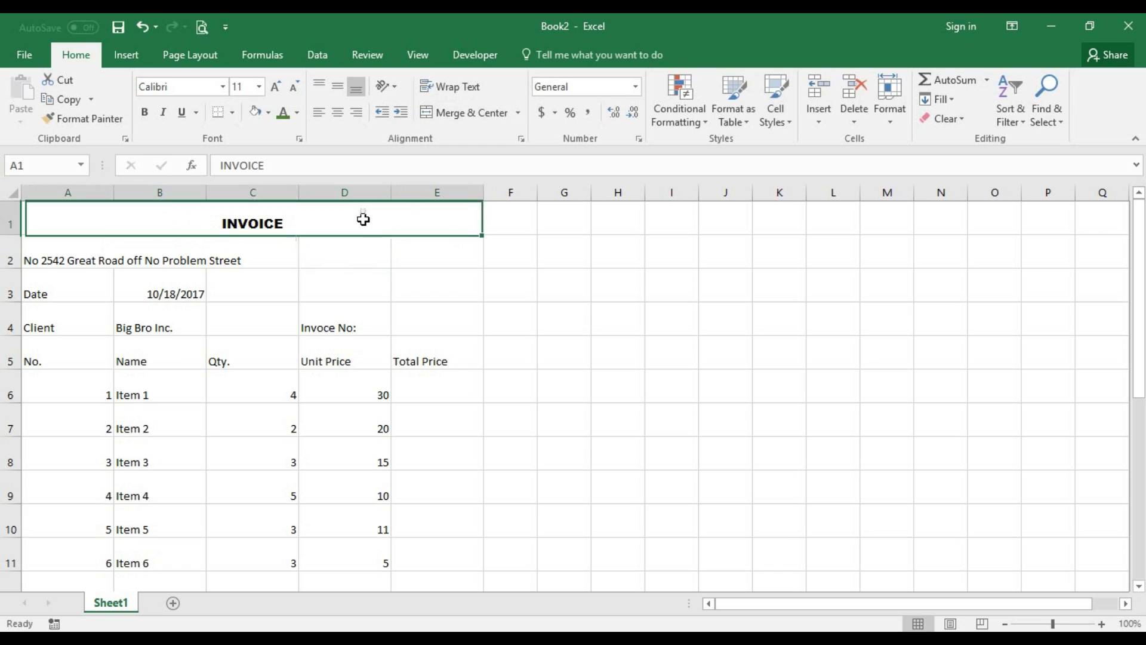
{"action": "left_click", "coordinate": [260, 86]}
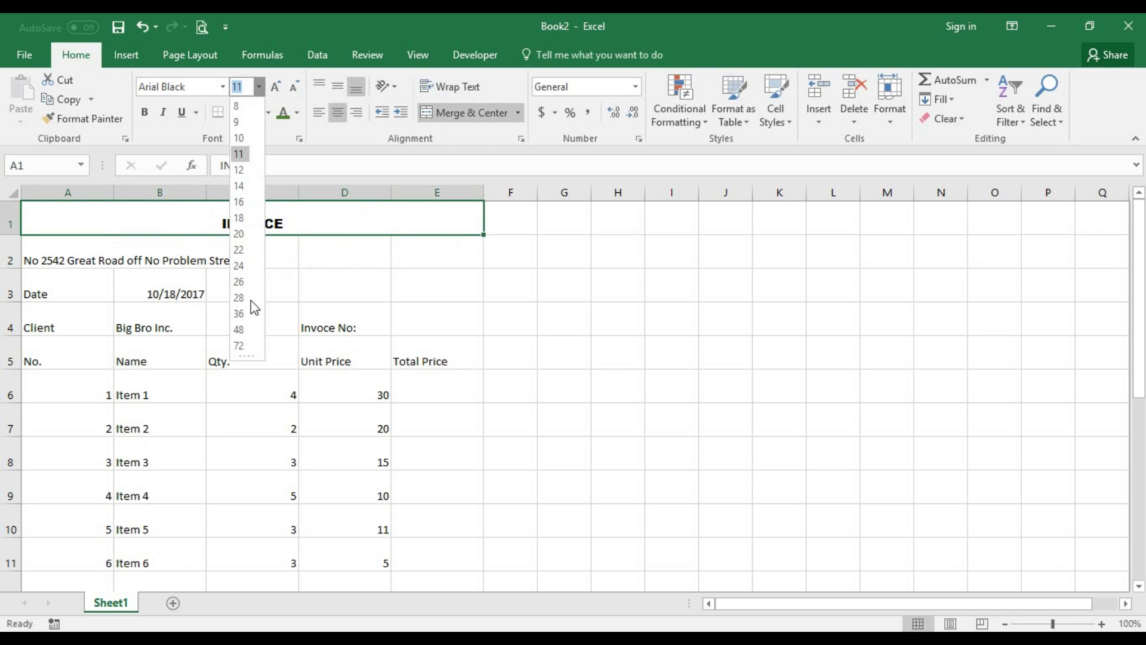
{"action": "left_click", "coordinate": [241, 329]}
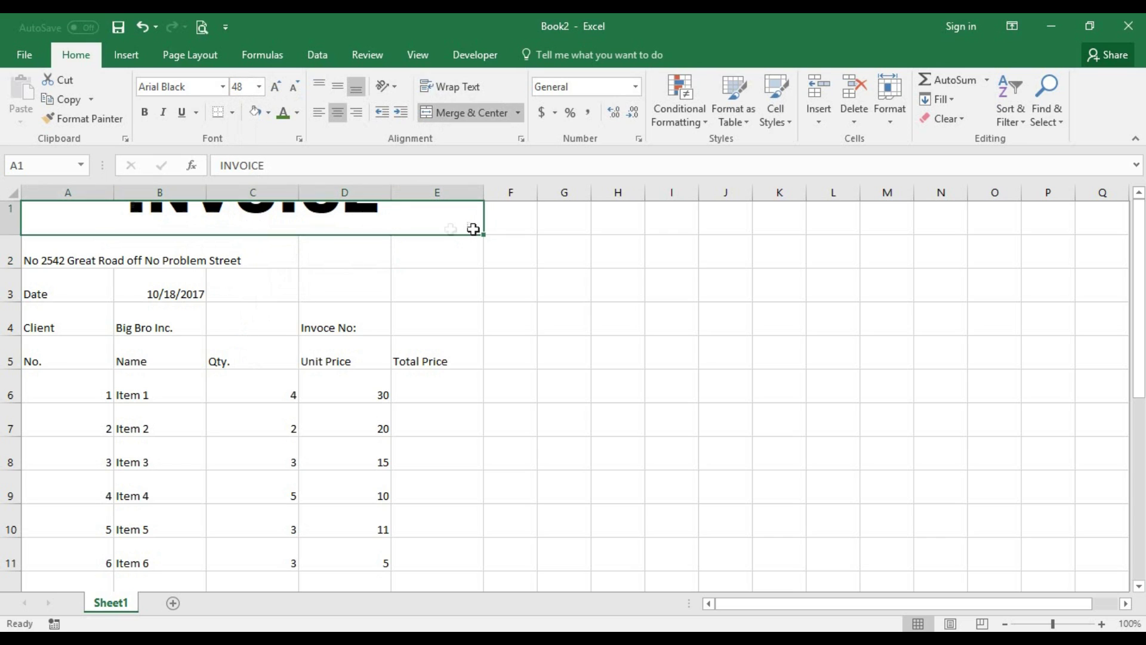
{"action": "left_click", "coordinate": [280, 249]}
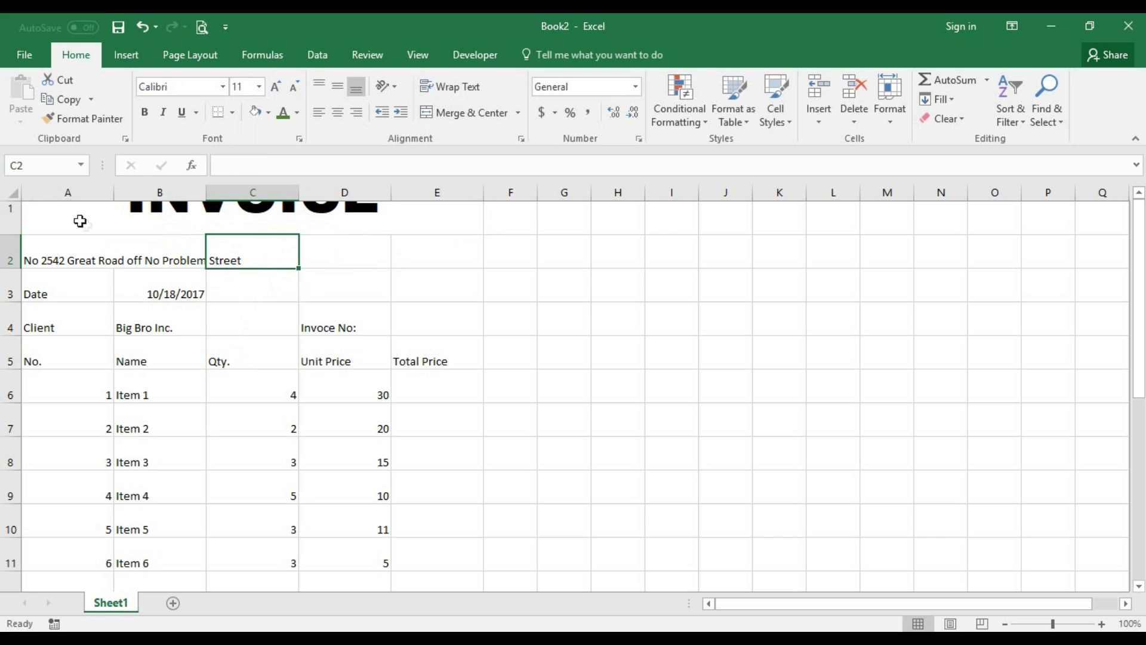
{"action": "left_click", "coordinate": [417, 214]}
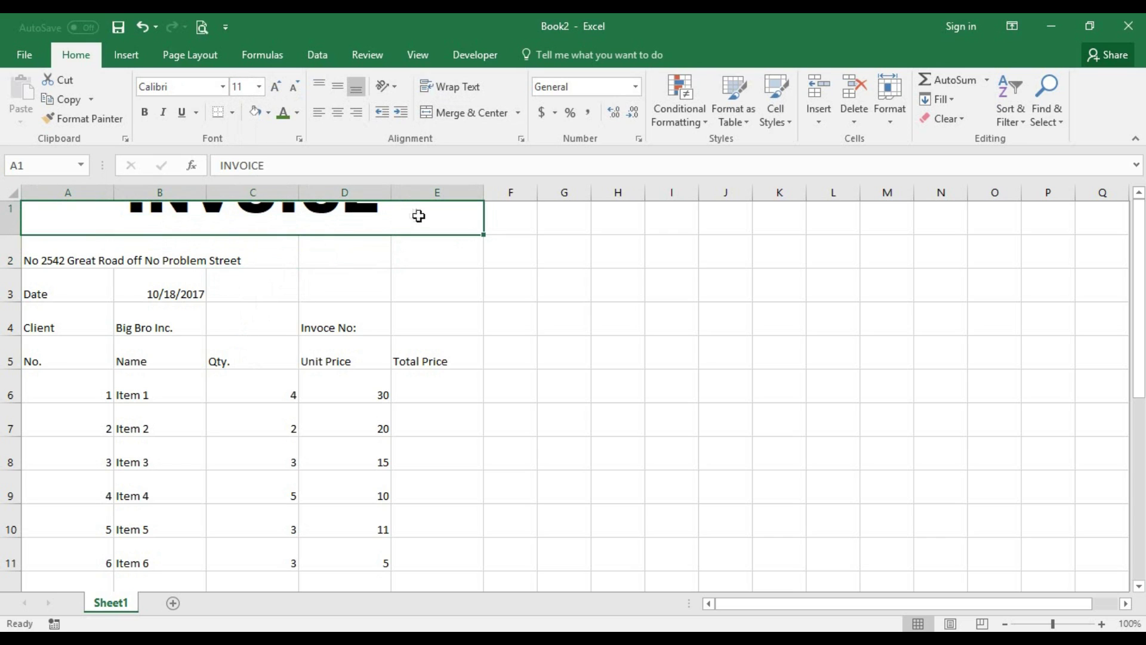
{"action": "left_click", "coordinate": [459, 112]}
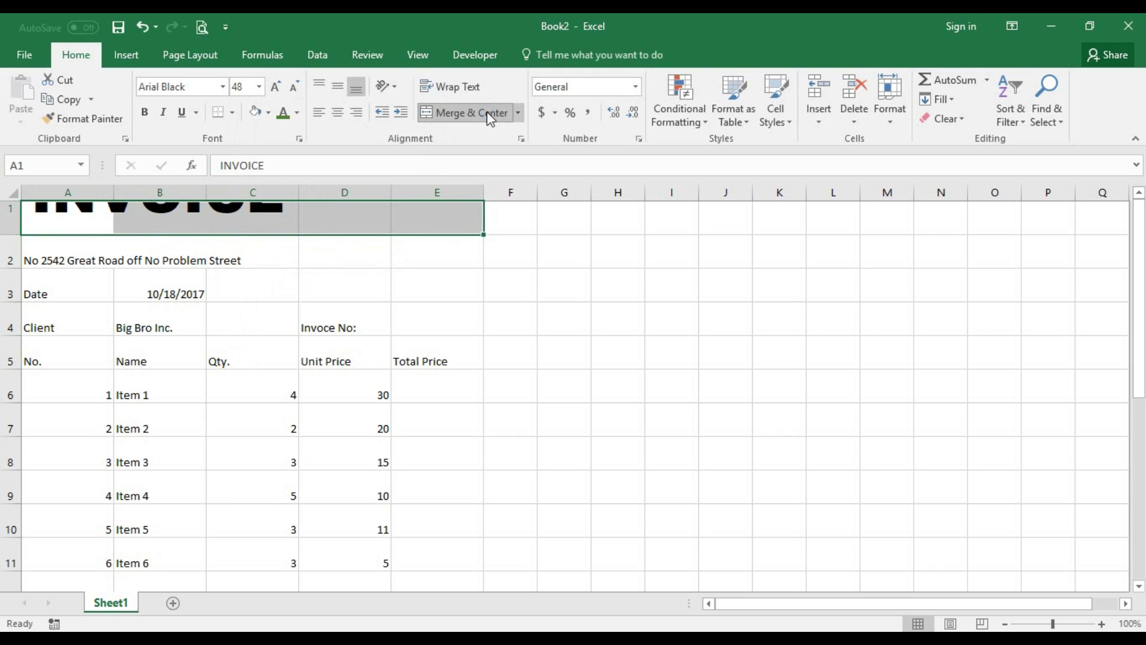
{"action": "left_click", "coordinate": [501, 113]}
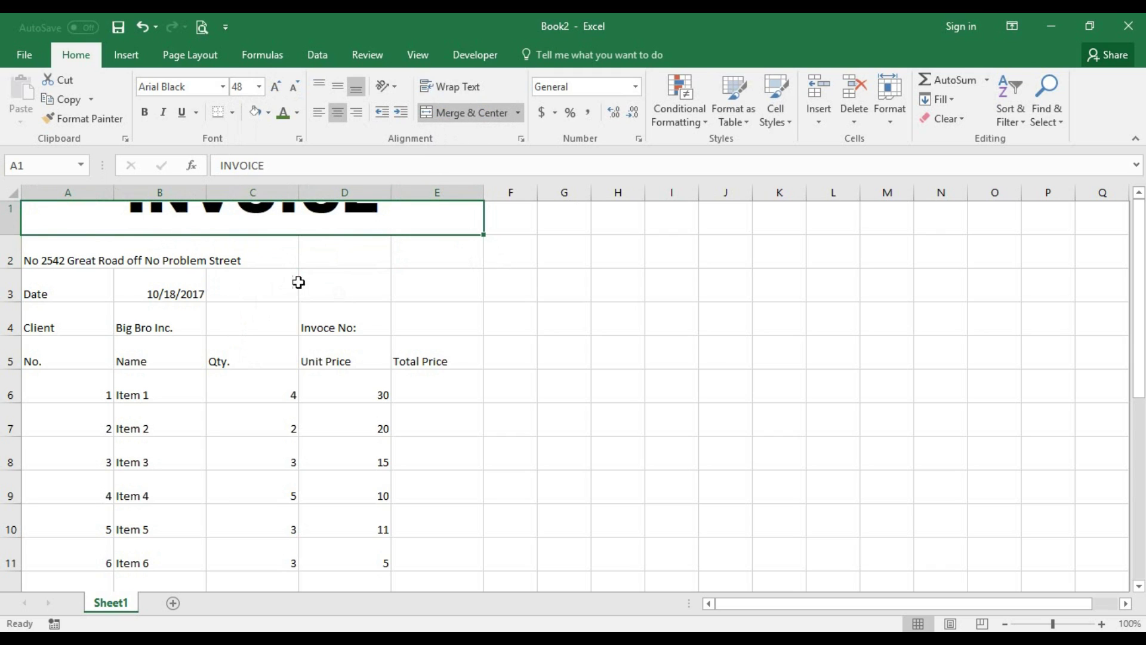
- Make row 1 taller and vertically centre the INVOICE title
{"action": "scroll", "coordinate": [179, 268], "scroll_direction": "down", "scroll_amount": 1}
{"action": "scroll", "coordinate": [158, 266], "scroll_direction": "up", "scroll_amount": 1}
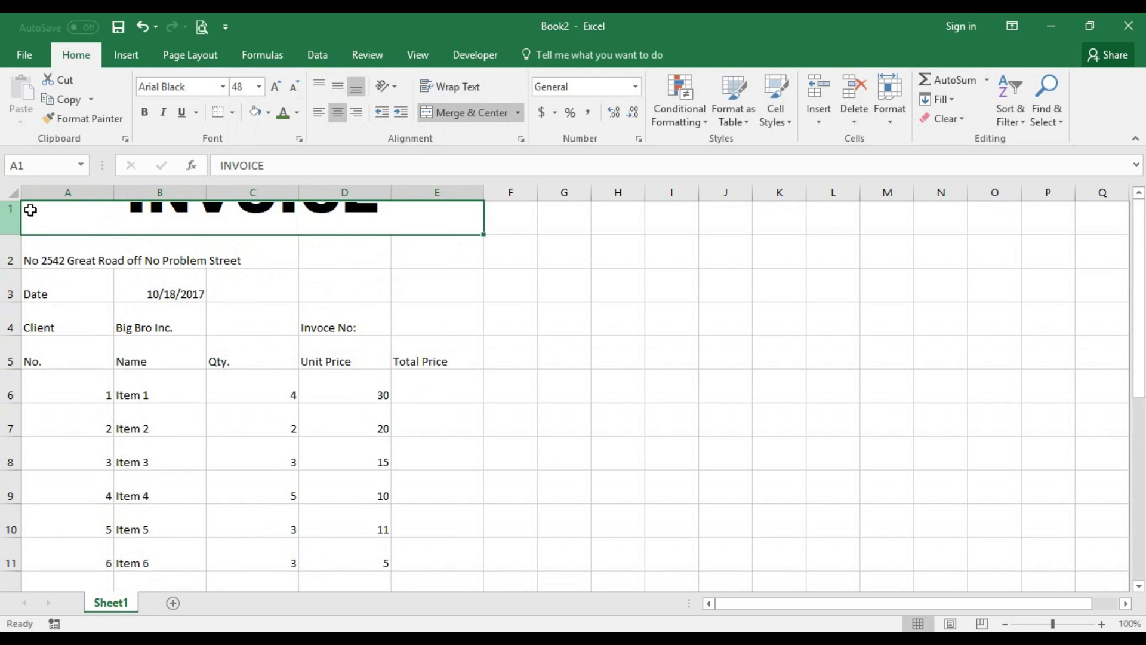
{"action": "left_click_drag", "start_coordinate": [12, 233], "coordinate": [9, 282]}
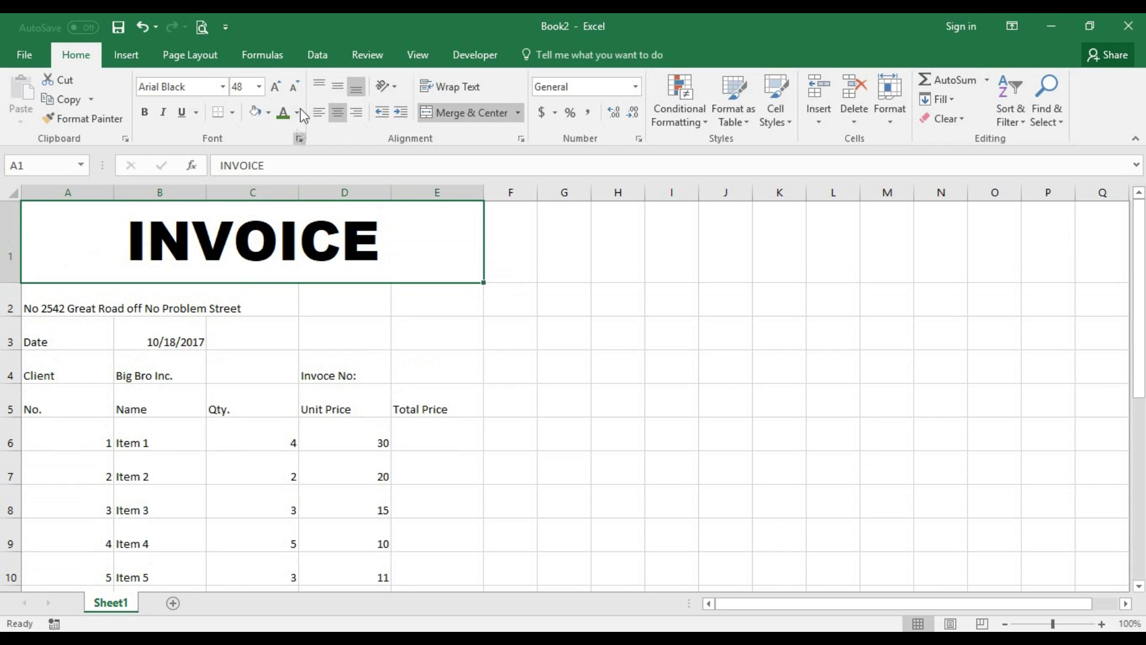
{"action": "left_click", "coordinate": [336, 88]}
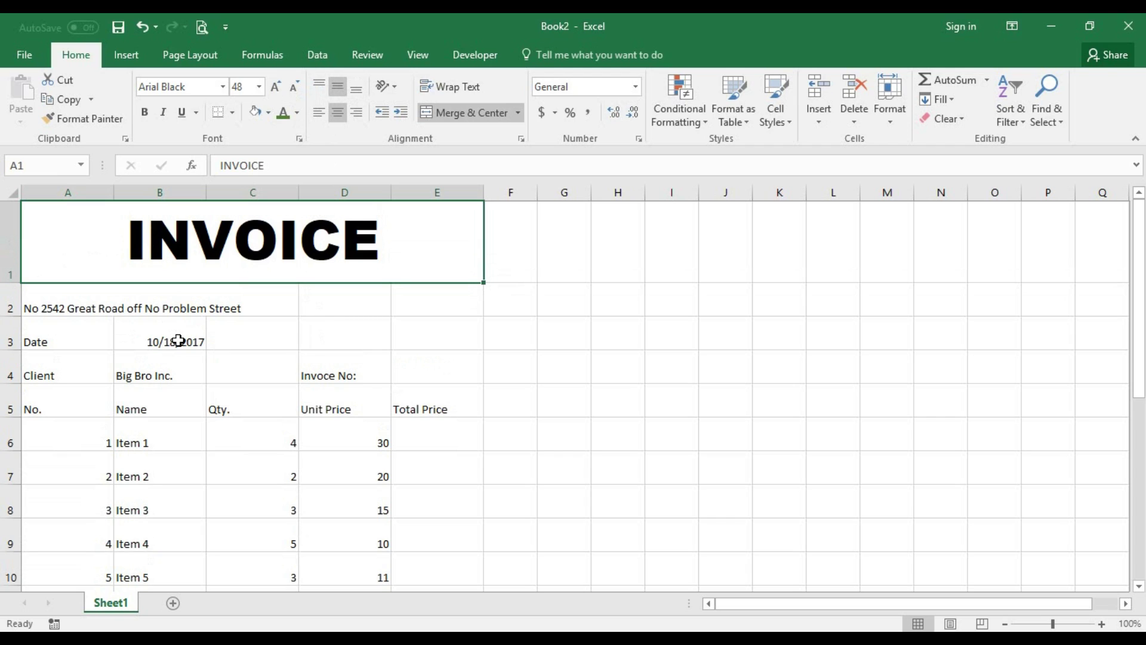
- Merge and centre the street address across A2:E2 and shorten its row
{"action": "left_click_drag", "start_coordinate": [98, 304], "coordinate": [396, 288]}
{"action": "left_click", "coordinate": [338, 115]}
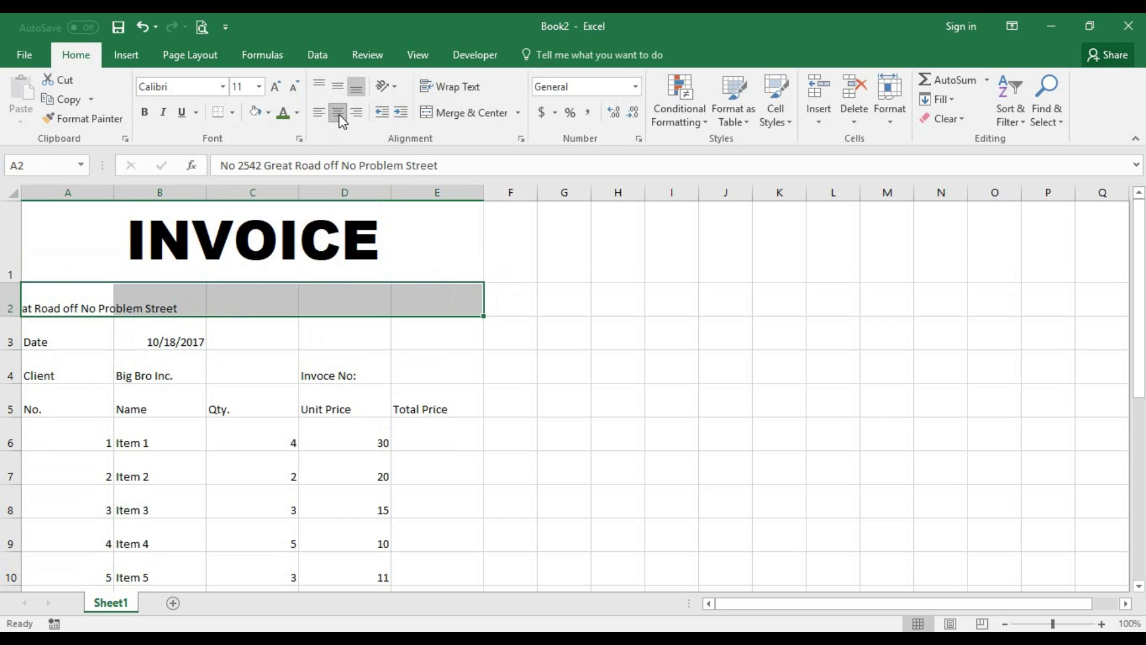
{"action": "left_click", "coordinate": [457, 113]}
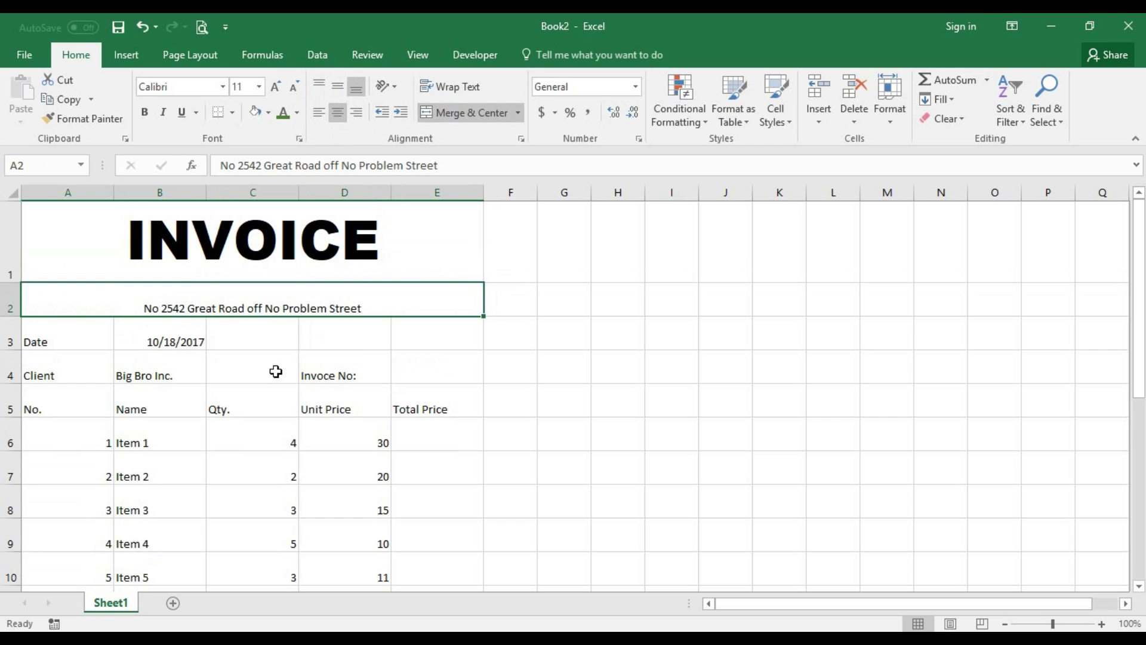
{"action": "left_click_drag", "start_coordinate": [11, 315], "coordinate": [9, 301]}
- Set the address, Date and client rows 2–4 to a height of 20
{"action": "left_click", "coordinate": [99, 332]}
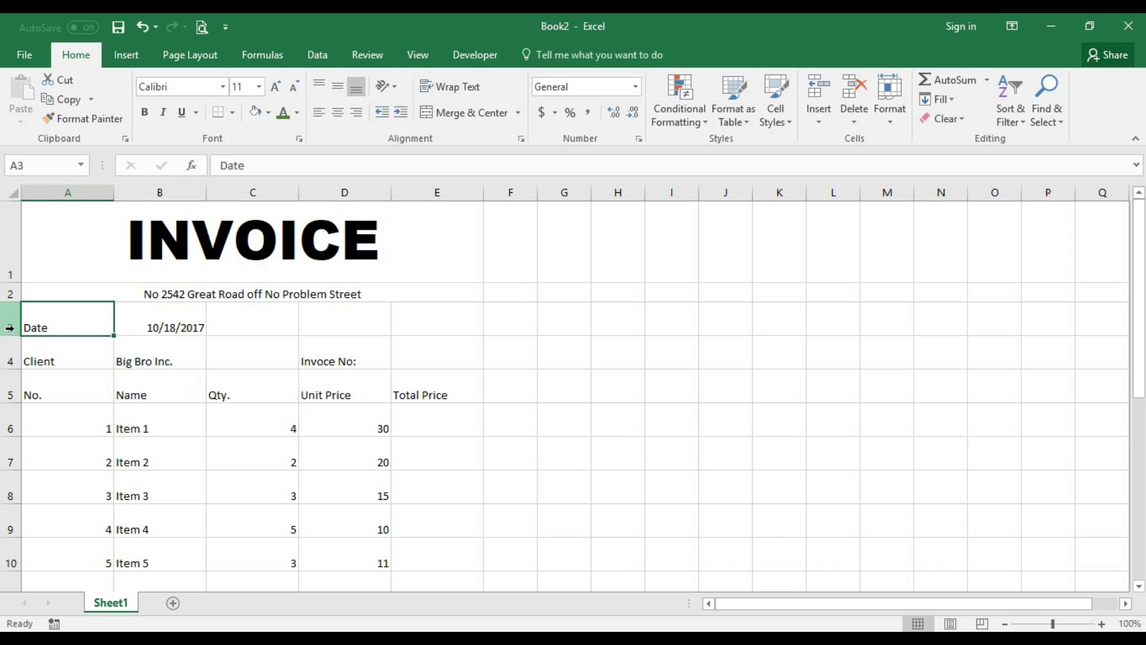
{"action": "left_click_drag", "start_coordinate": [52, 295], "coordinate": [414, 334]}
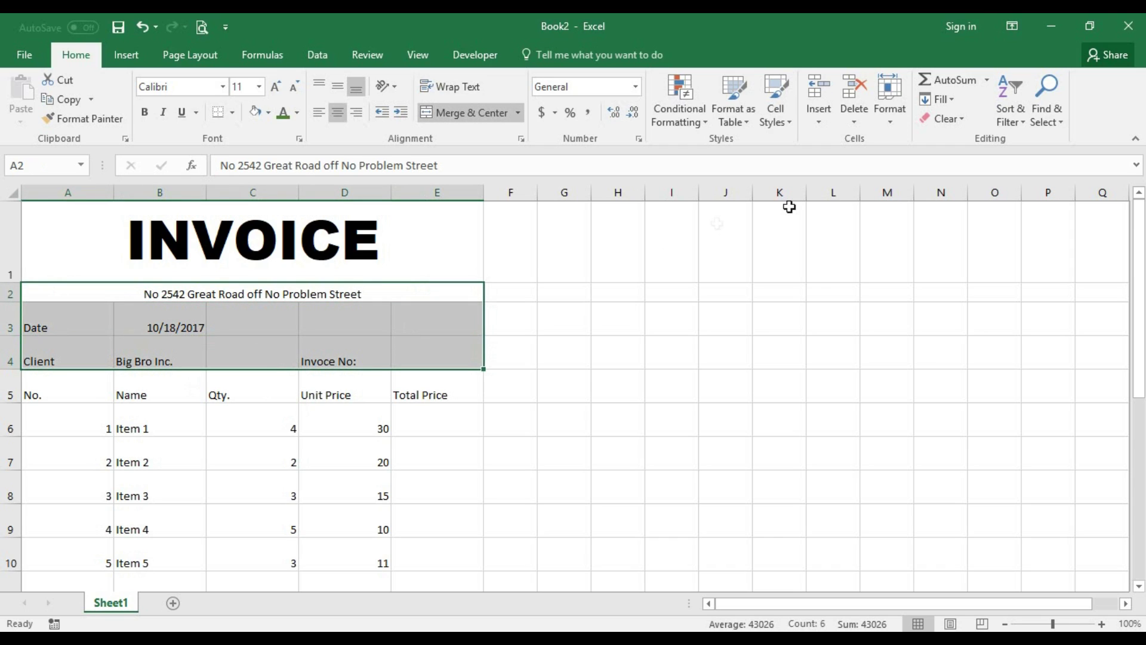
{"action": "left_click", "coordinate": [896, 109]}
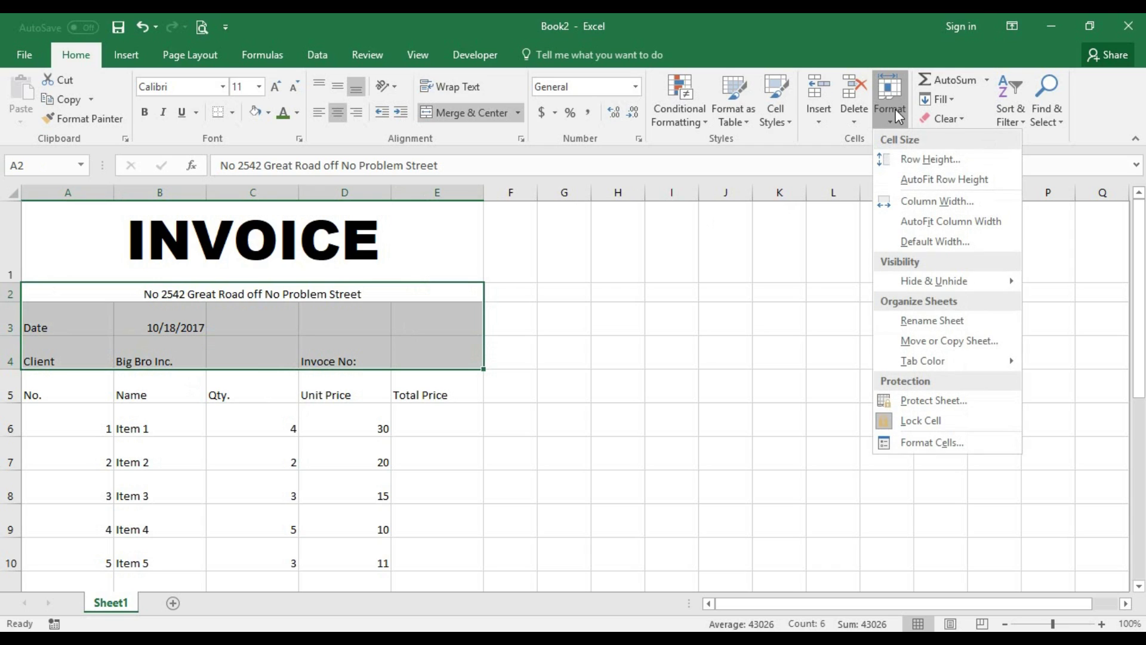
{"action": "left_click", "coordinate": [900, 161]}
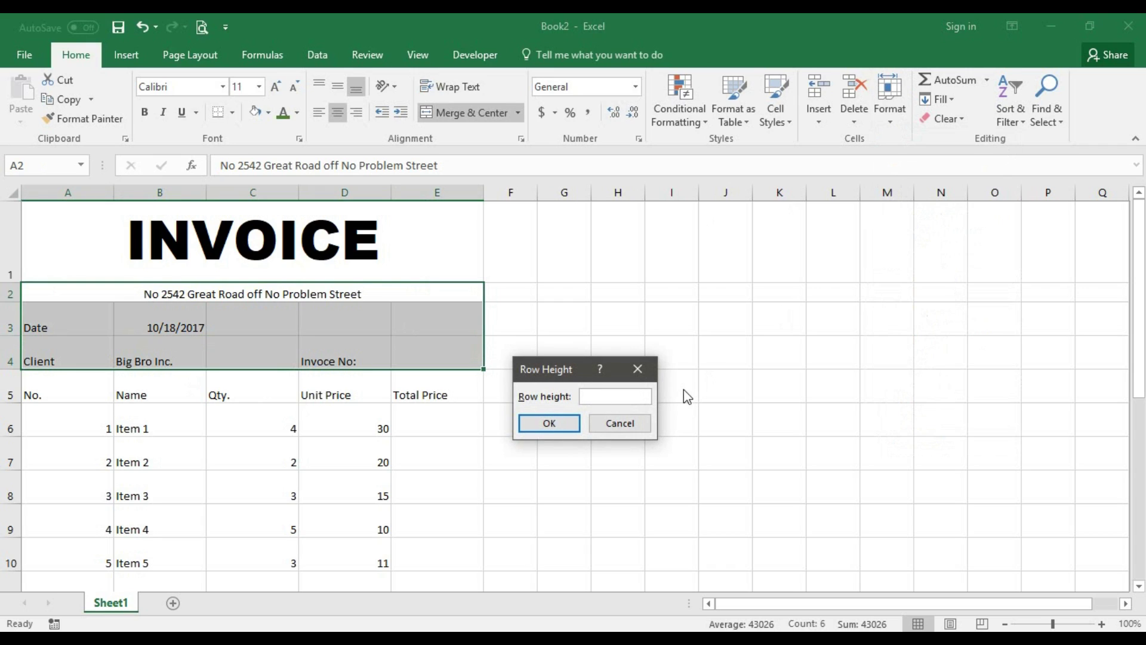
{"action": "type", "text": "20"}
{"action": "key", "text": "Tab"}
{"action": "key", "text": "Return"}
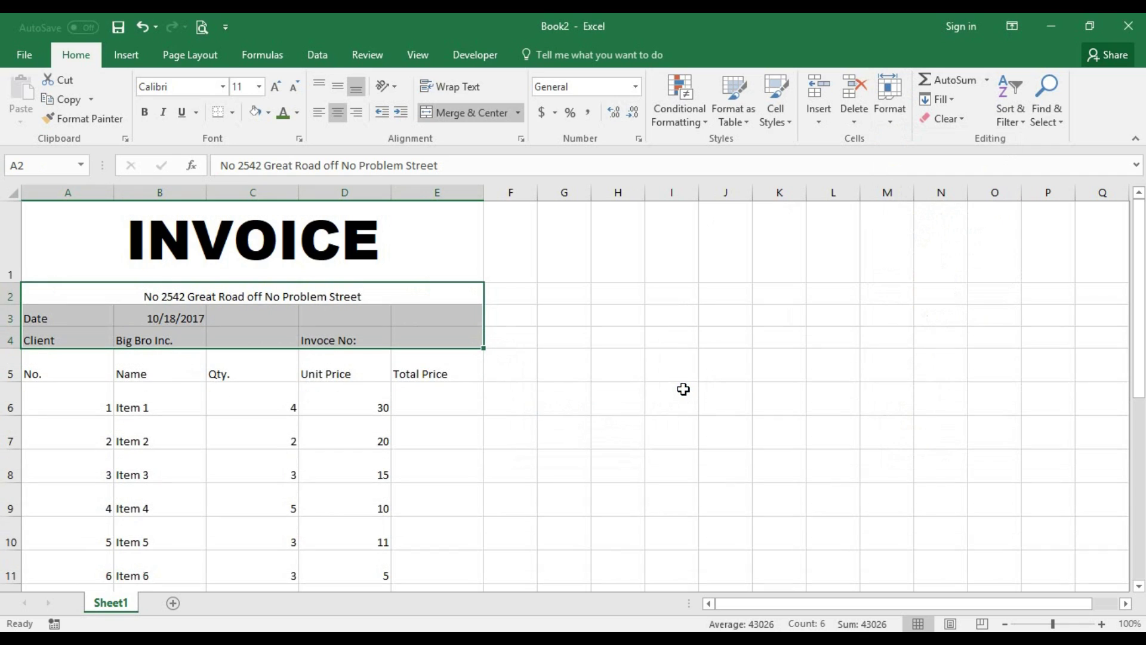
{"action": "left_click", "coordinate": [276, 392]}
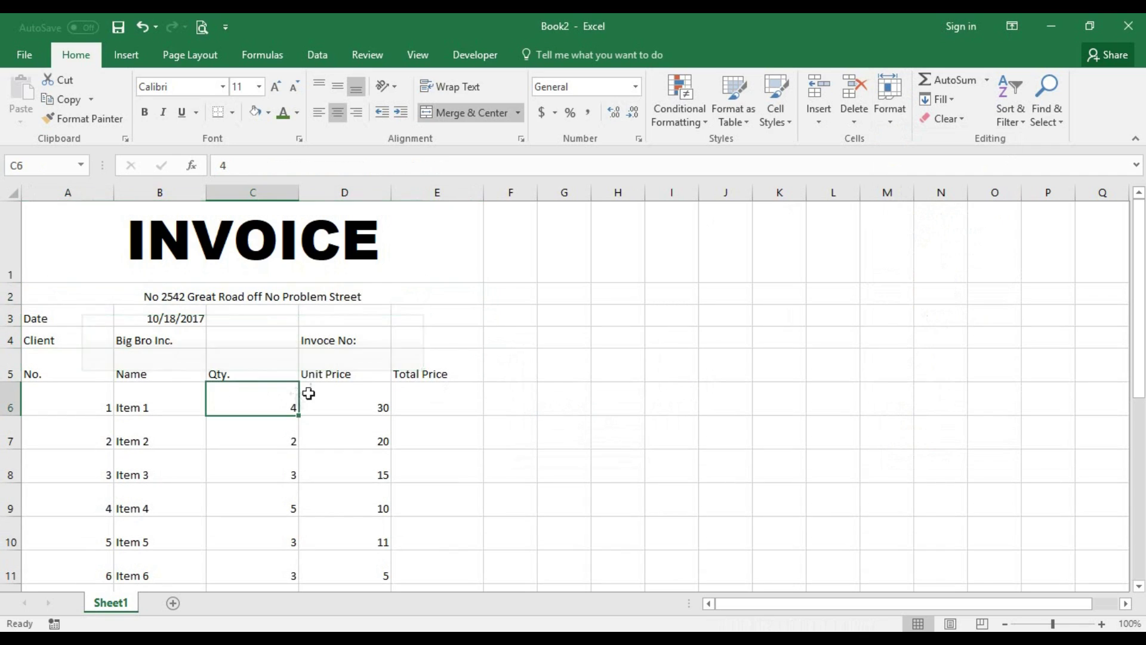
{"action": "left_click", "coordinate": [406, 339]}
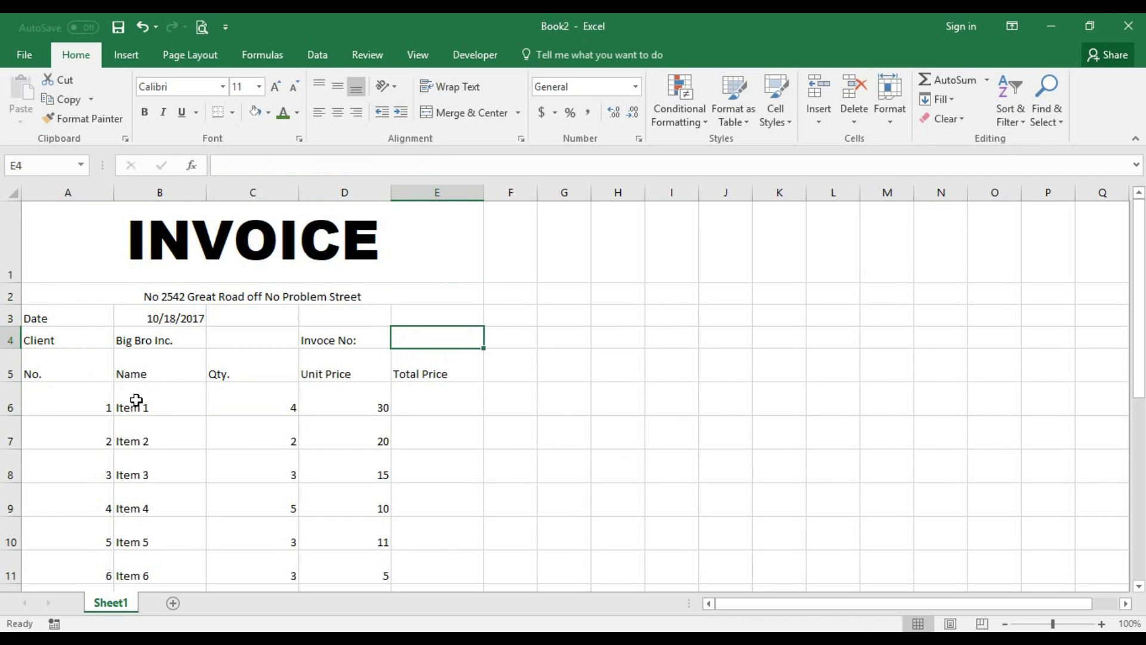
- Vertically centre the invoice body from Date to Tel and turn on text wrapping
{"action": "scroll", "coordinate": [77, 371], "scroll_direction": "down", "scroll_amount": 1}
{"action": "scroll", "coordinate": [77, 302], "scroll_direction": "up", "scroll_amount": 1}
{"action": "left_click_drag", "start_coordinate": [66, 241], "coordinate": [317, 573]}
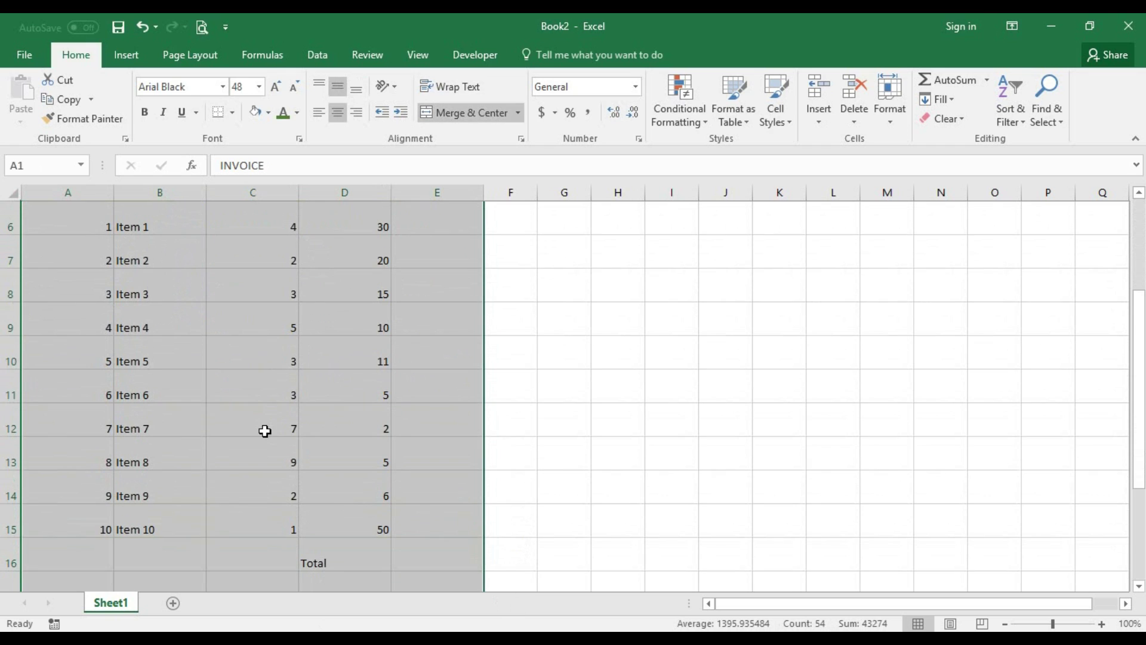
{"action": "left_click", "coordinate": [264, 430]}
{"action": "scroll", "coordinate": [276, 440], "scroll_direction": "down", "scroll_amount": 3}
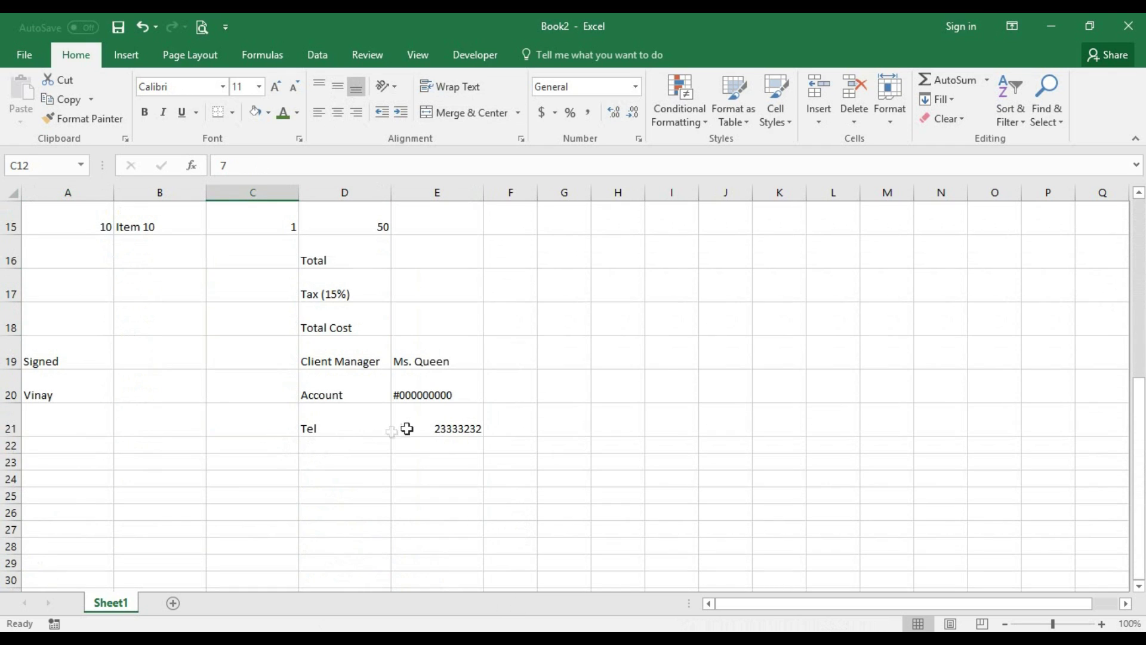
{"action": "left_click_drag", "start_coordinate": [458, 429], "coordinate": [36, 316]}
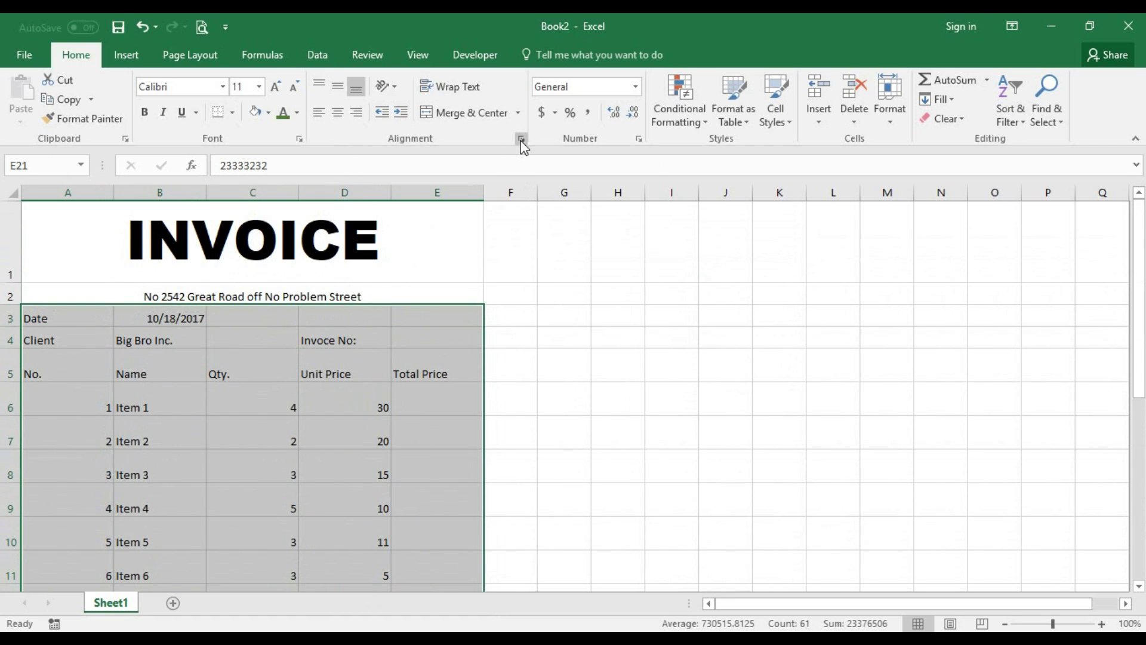
{"action": "scroll", "coordinate": [523, 147], "scroll_direction": "down", "scroll_amount": 5}
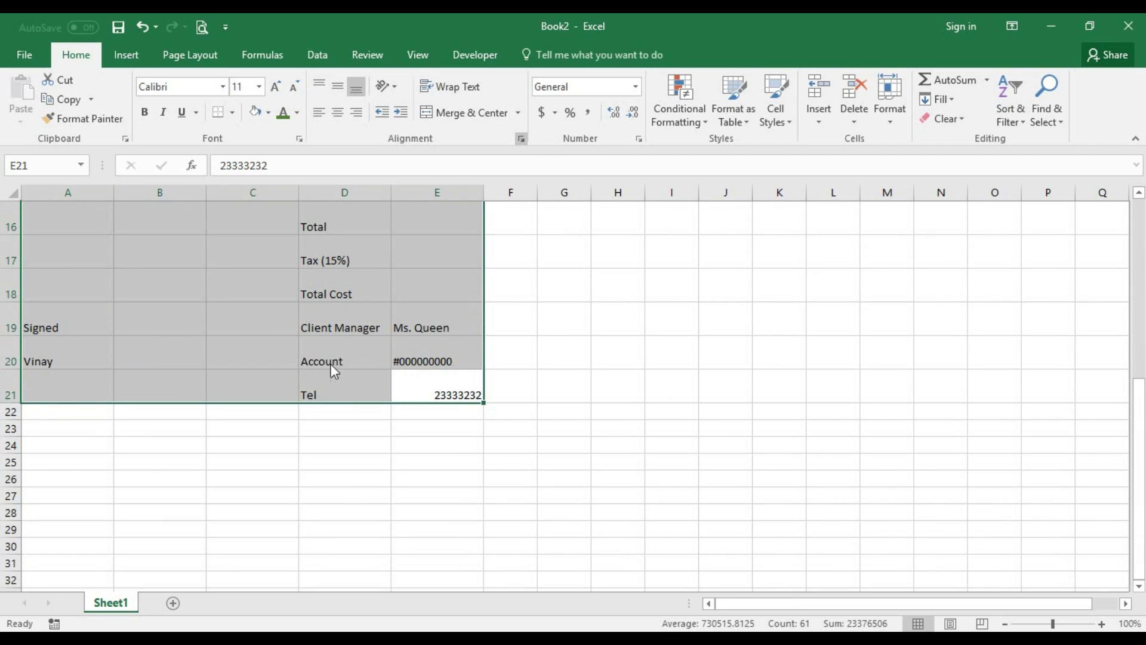
{"action": "key", "text": "ctrl+1"}
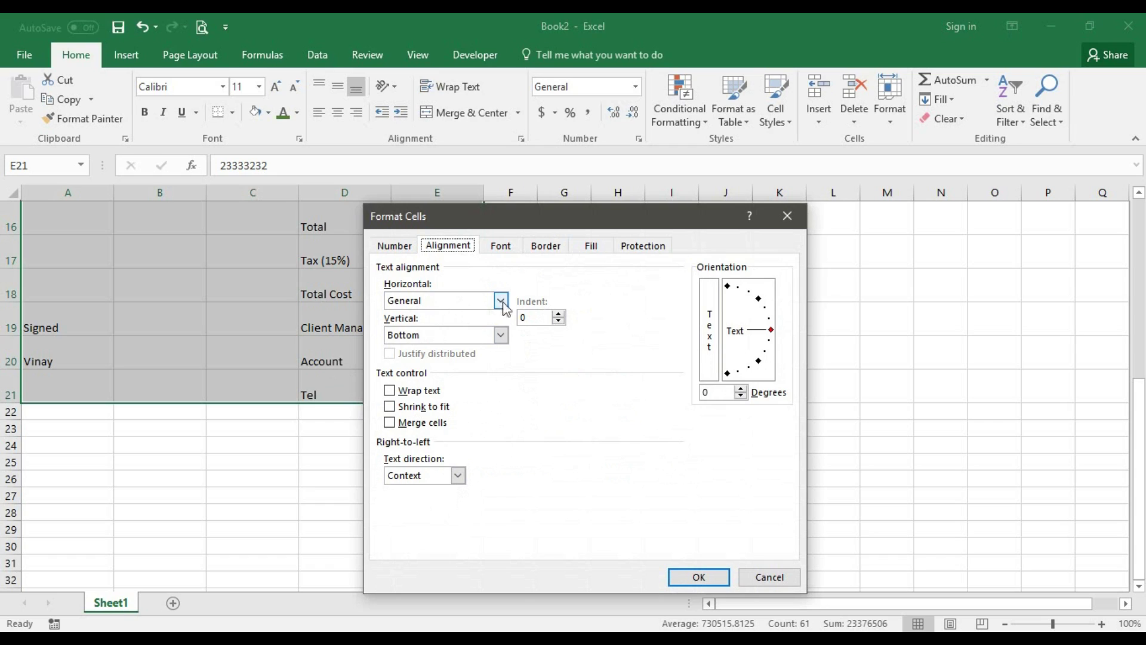
{"action": "left_click", "coordinate": [500, 336]}
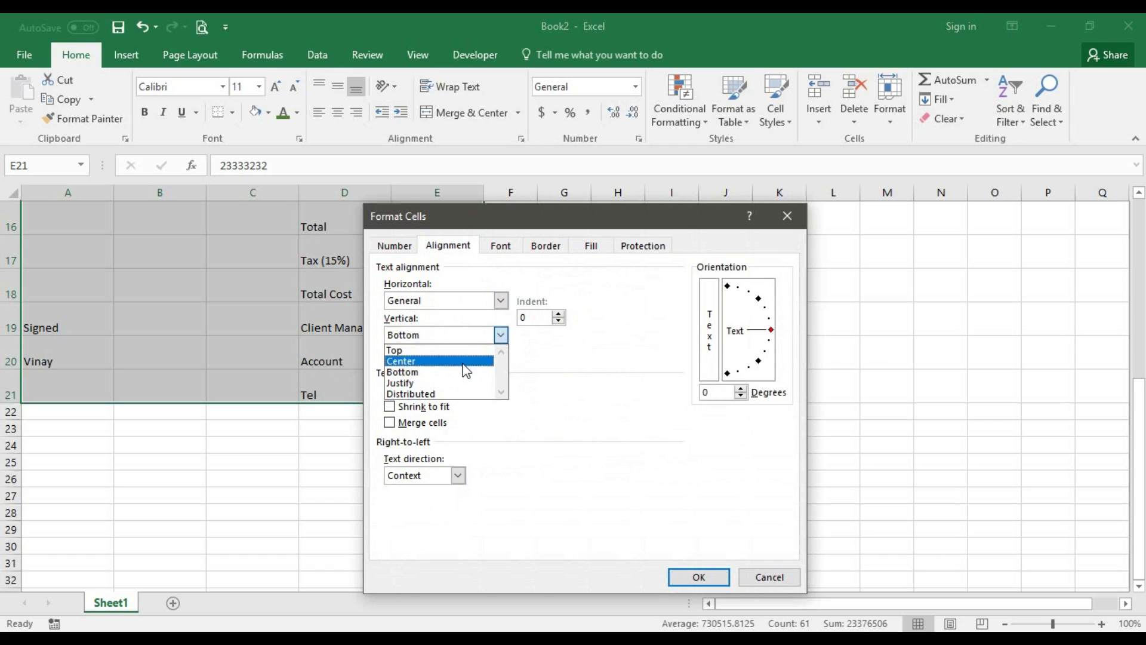
{"action": "left_click", "coordinate": [438, 361]}
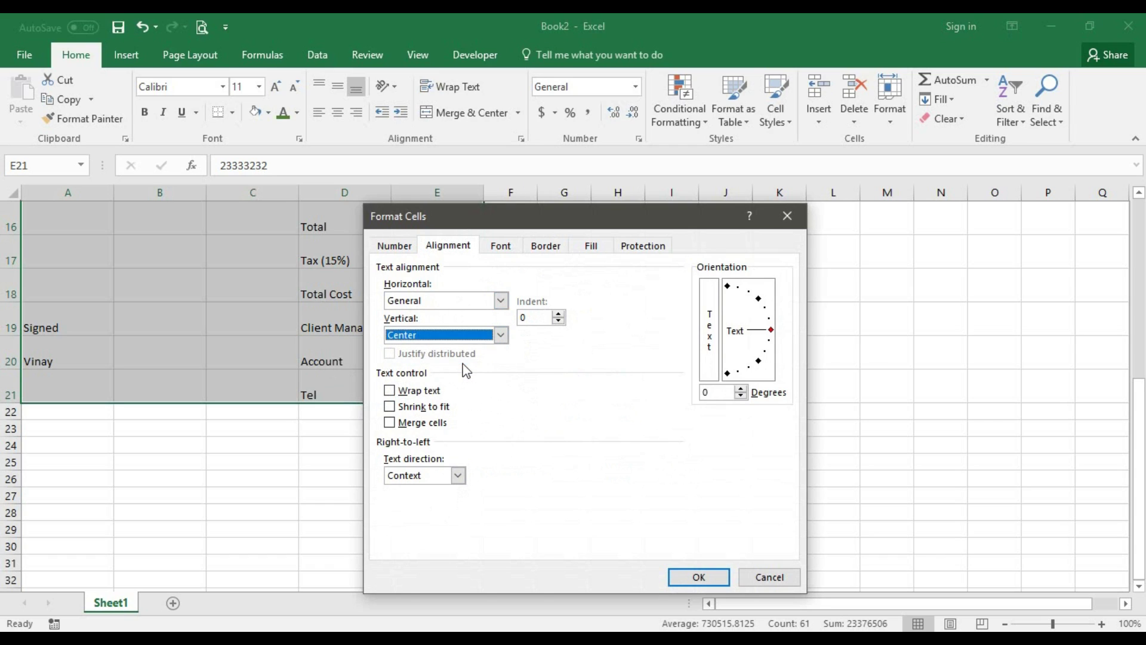
{"action": "left_click", "coordinate": [433, 392]}
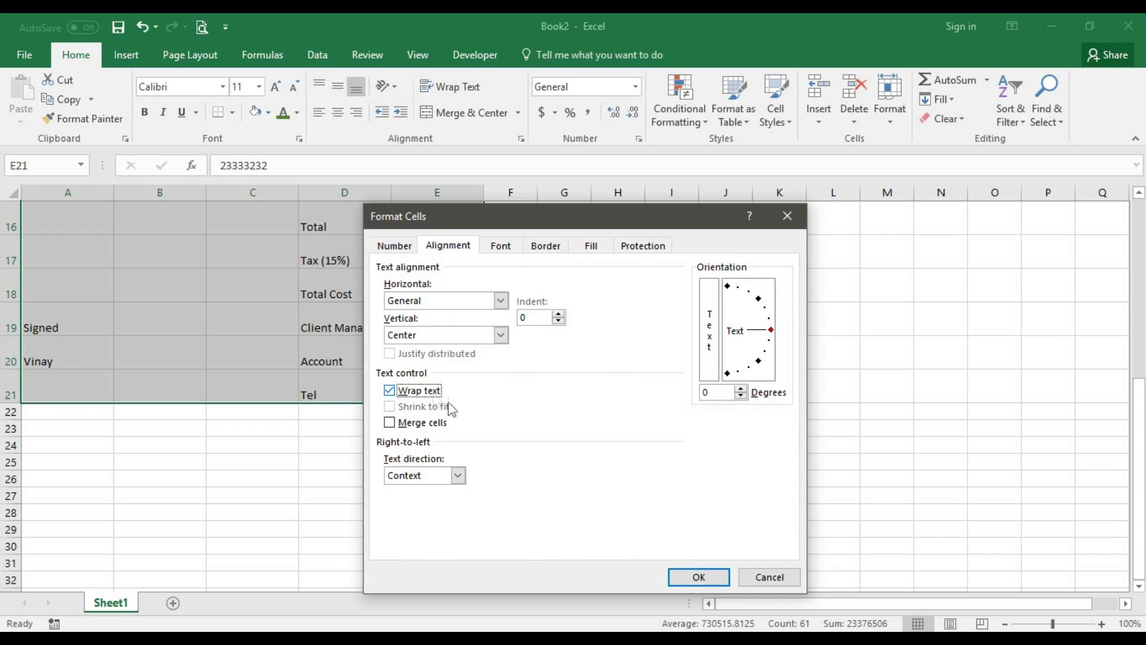
{"action": "left_click", "coordinate": [689, 576]}
{"action": "key", "text": "Return"}
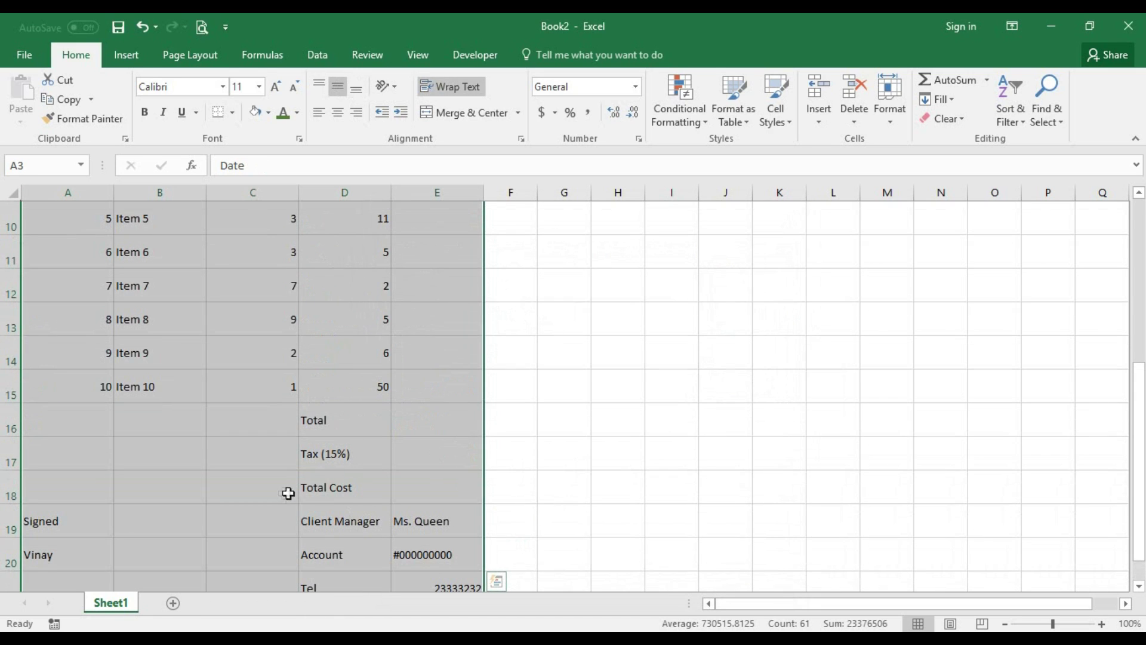
{"action": "scroll", "coordinate": [311, 484], "scroll_direction": "up", "scroll_amount": 2}
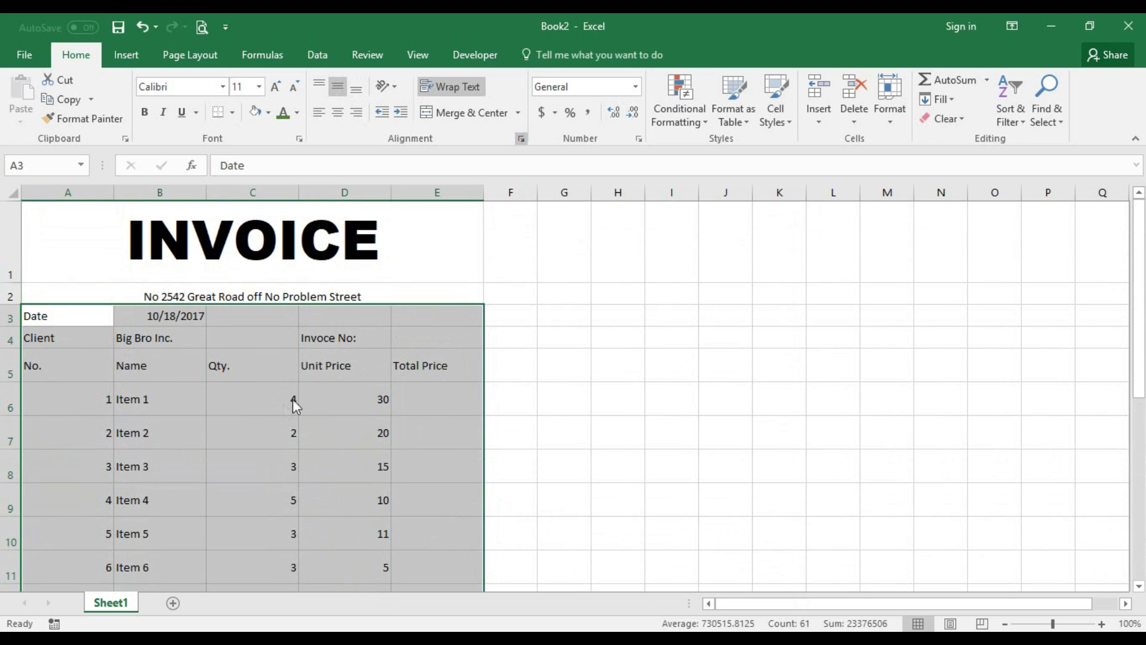
- Centre the same invoice body cells horizontally as well
{"action": "key", "text": "ctrl+1"}
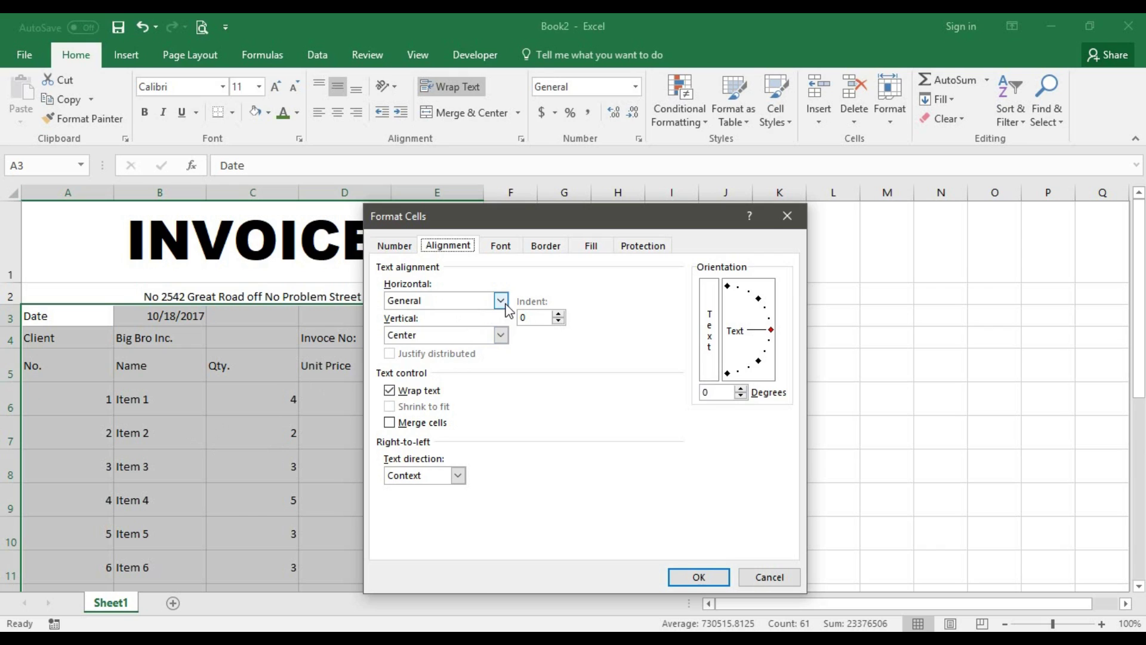
{"action": "left_click", "coordinate": [500, 300]}
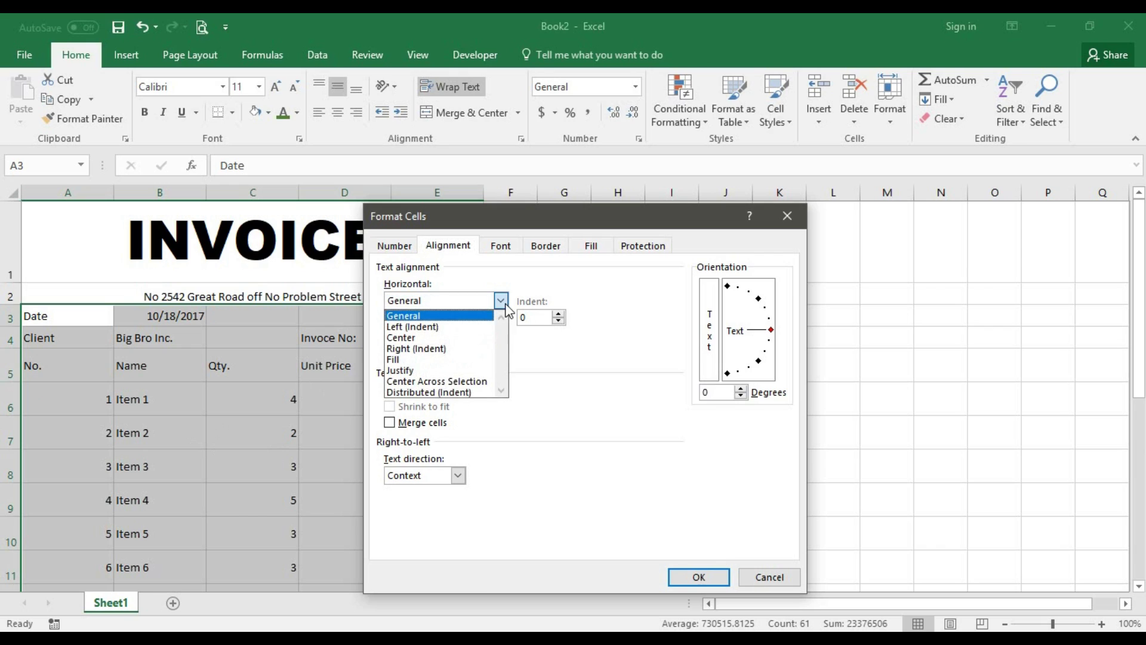
{"action": "left_click", "coordinate": [456, 337]}
{"action": "left_click", "coordinate": [697, 575]}
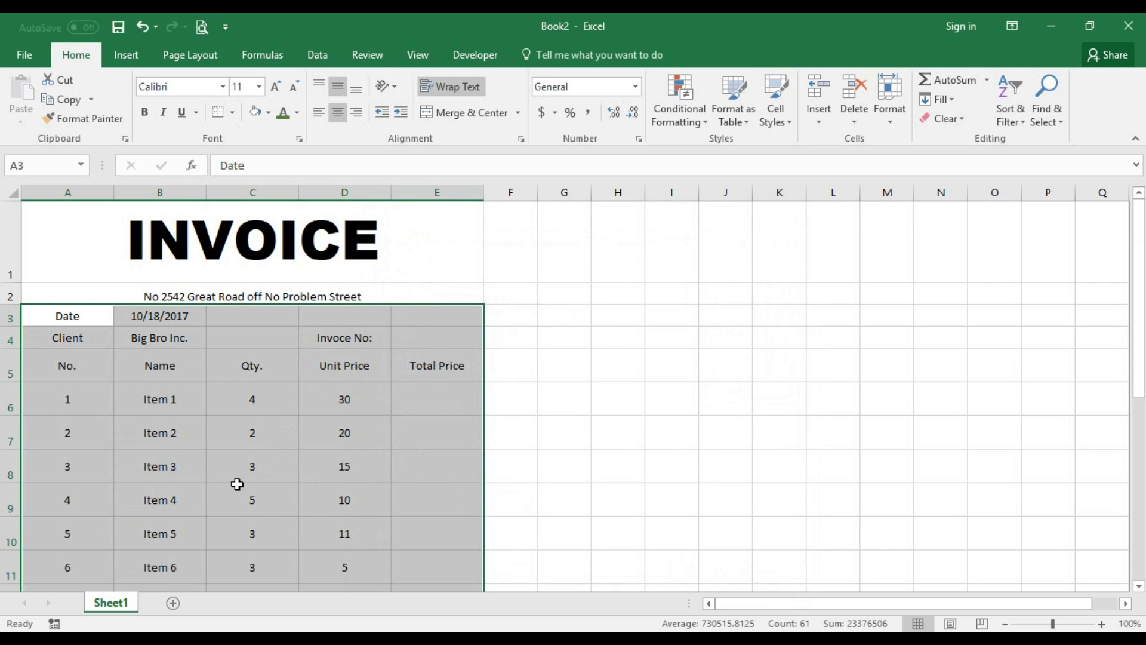
{"action": "scroll", "coordinate": [236, 484], "scroll_direction": "down", "scroll_amount": 2}
{"action": "scroll", "coordinate": [238, 484], "scroll_direction": "down", "scroll_amount": 2}
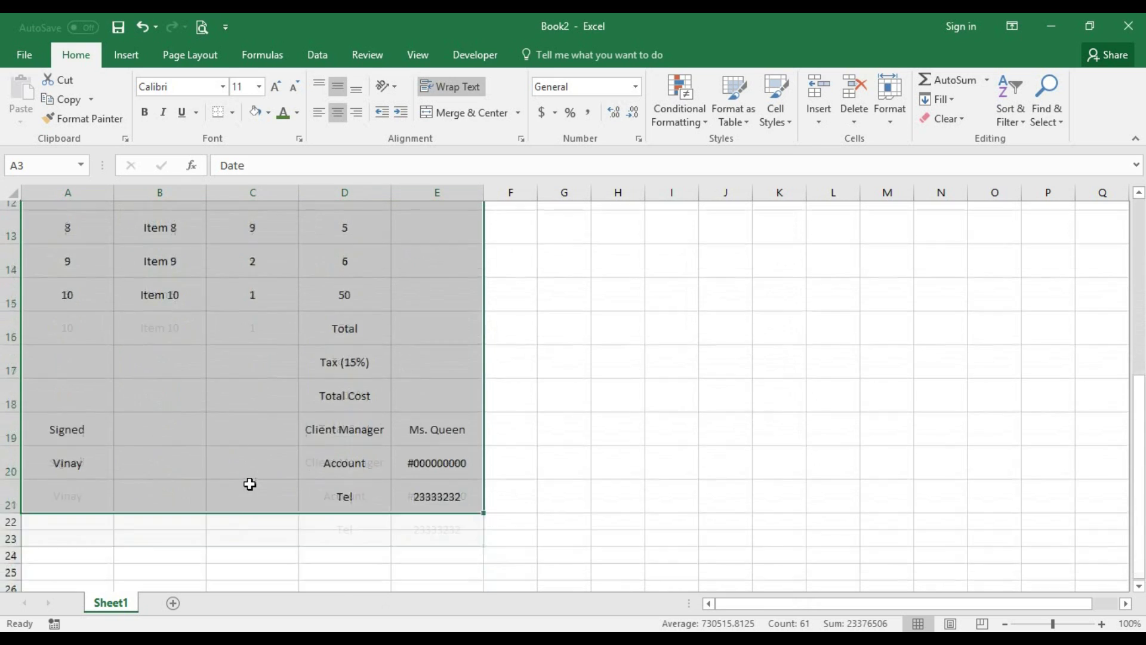
{"action": "scroll", "coordinate": [332, 484], "scroll_direction": "up", "scroll_amount": 4}
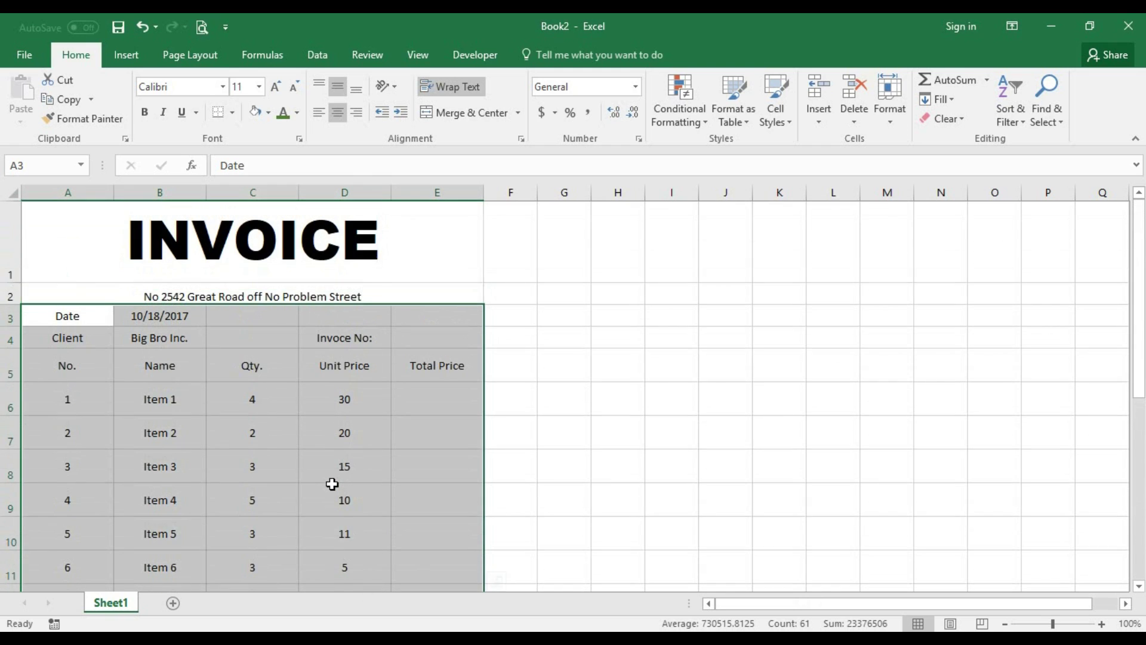
- Make the Total through Tel labels in column D right-aligned and bold
{"action": "scroll", "coordinate": [334, 481], "scroll_direction": "down", "scroll_amount": 3}
{"action": "left_click", "coordinate": [348, 451]}
{"action": "scroll", "coordinate": [350, 439], "scroll_direction": "down", "scroll_amount": 1}
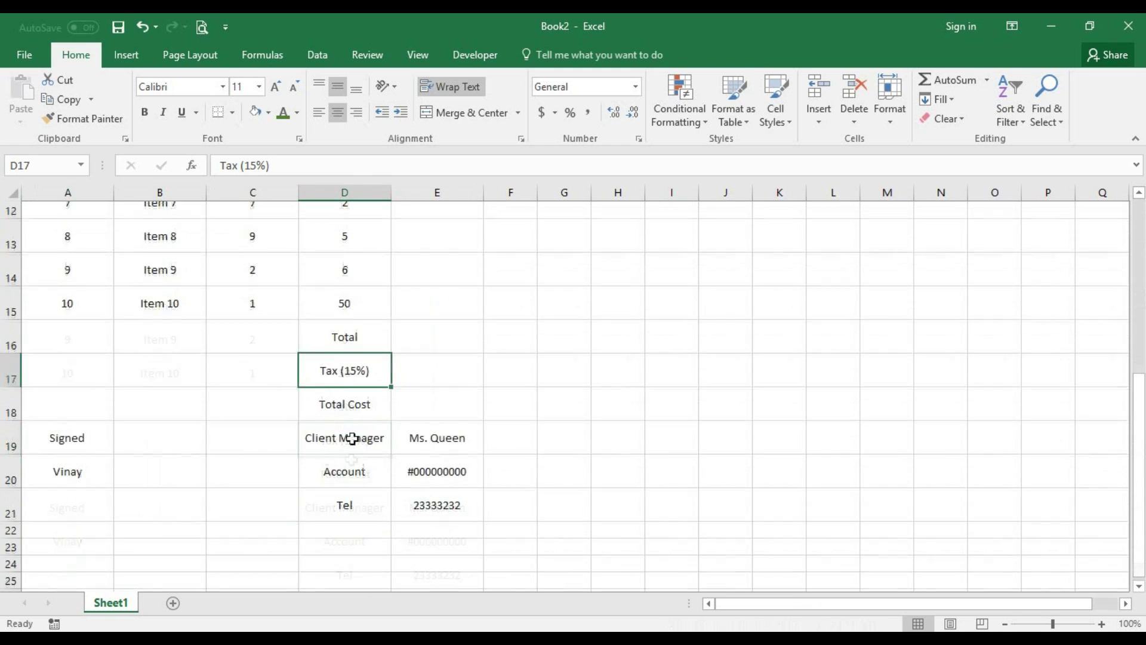
{"action": "left_click_drag", "start_coordinate": [355, 318], "coordinate": [360, 481]}
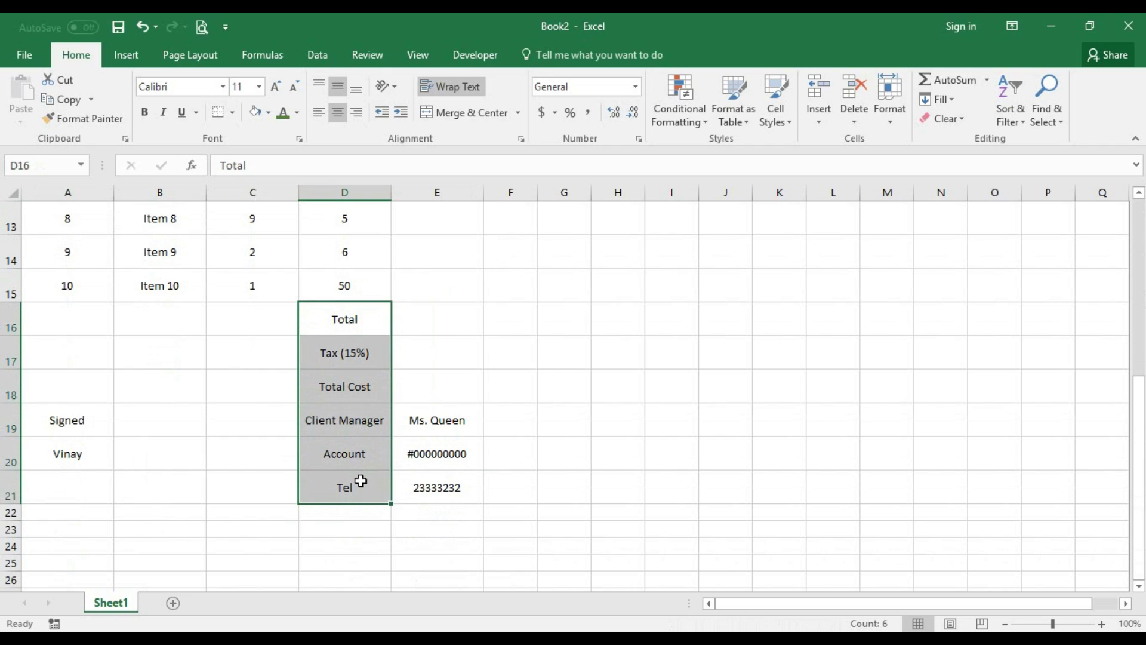
{"action": "left_click", "coordinate": [356, 112]}
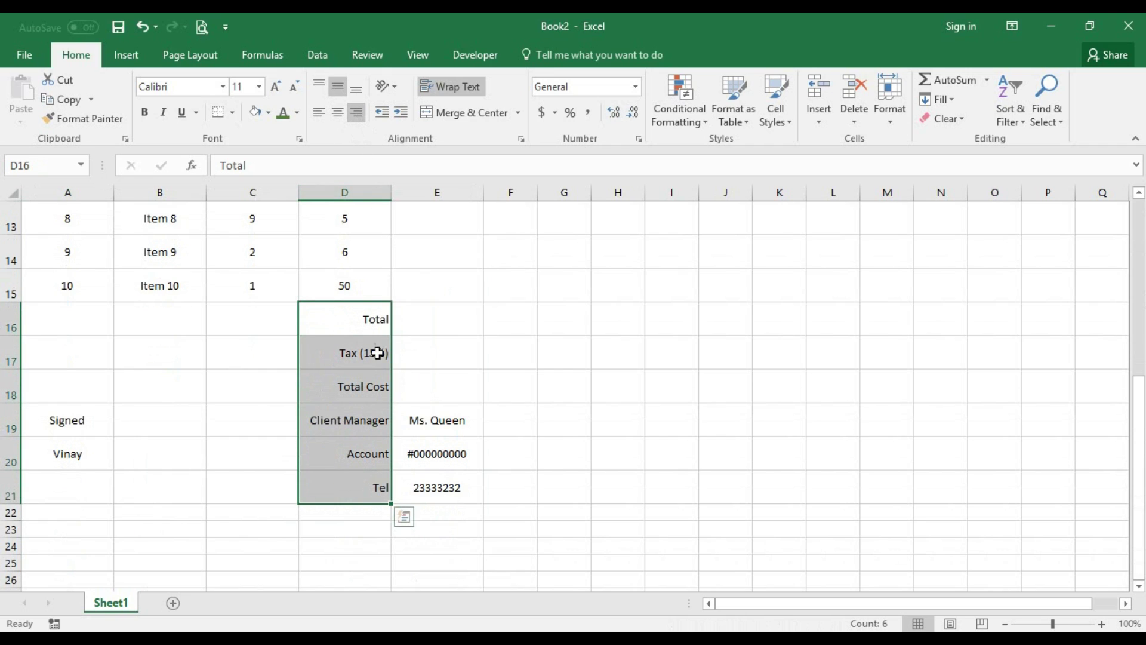
{"action": "left_click", "coordinate": [144, 113]}
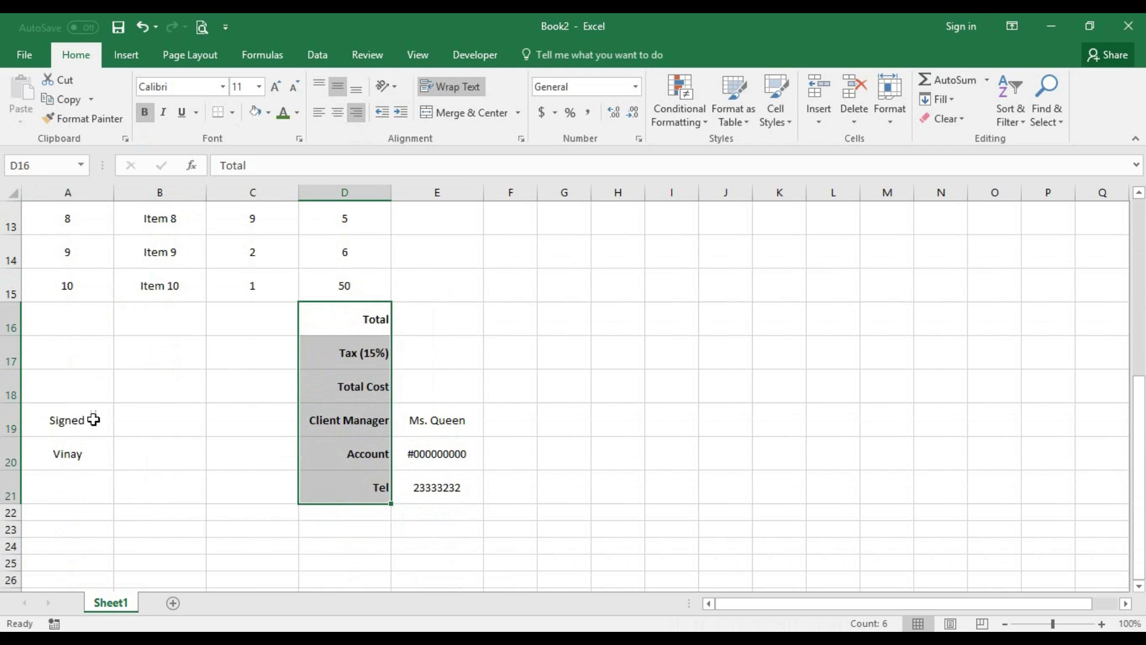
- Left-align the signature text in A19:A20
{"action": "left_click_drag", "start_coordinate": [72, 418], "coordinate": [71, 452]}
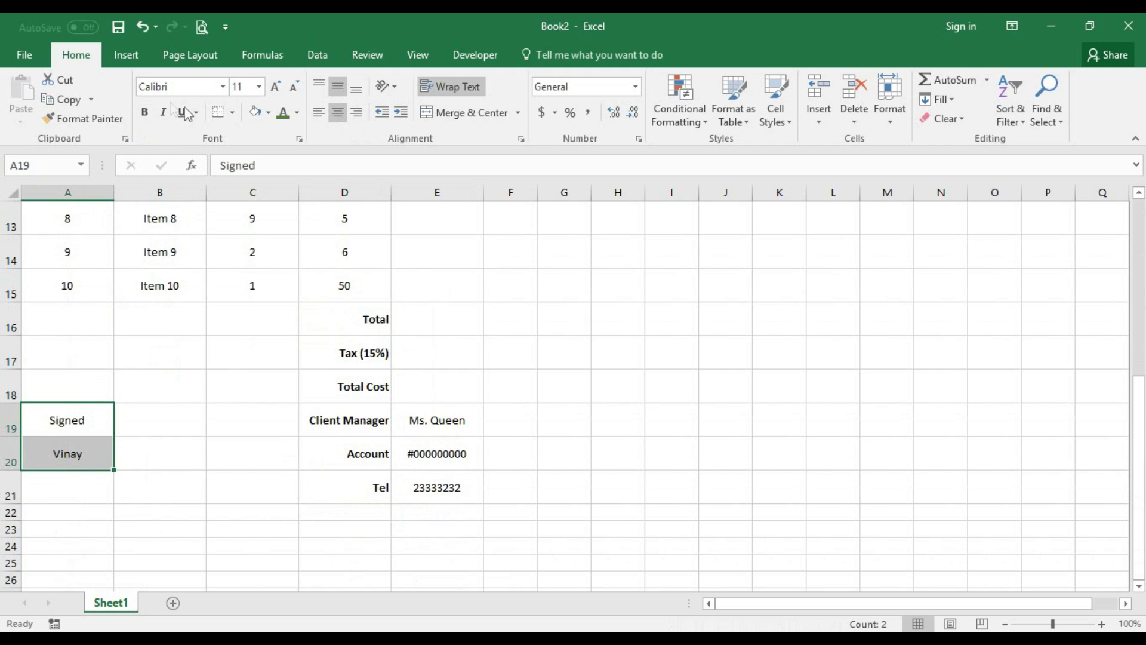
{"action": "left_click", "coordinate": [320, 113]}
{"action": "scroll", "coordinate": [443, 406], "scroll_direction": "up", "scroll_amount": 1}
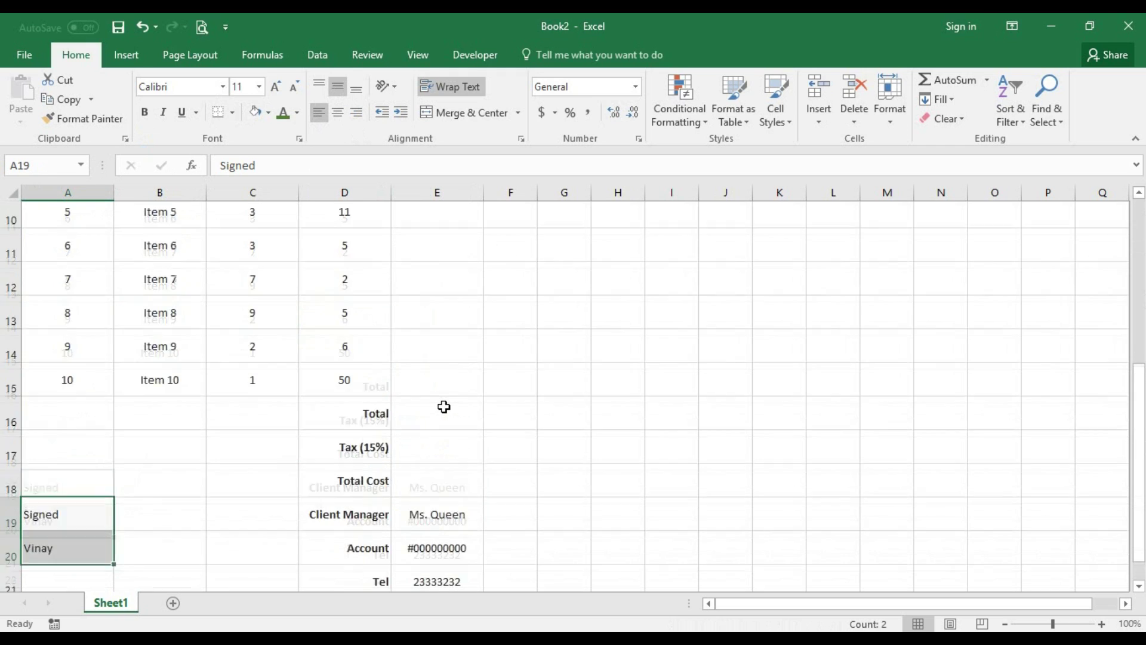
{"action": "scroll", "coordinate": [448, 427], "scroll_direction": "up", "scroll_amount": 3}
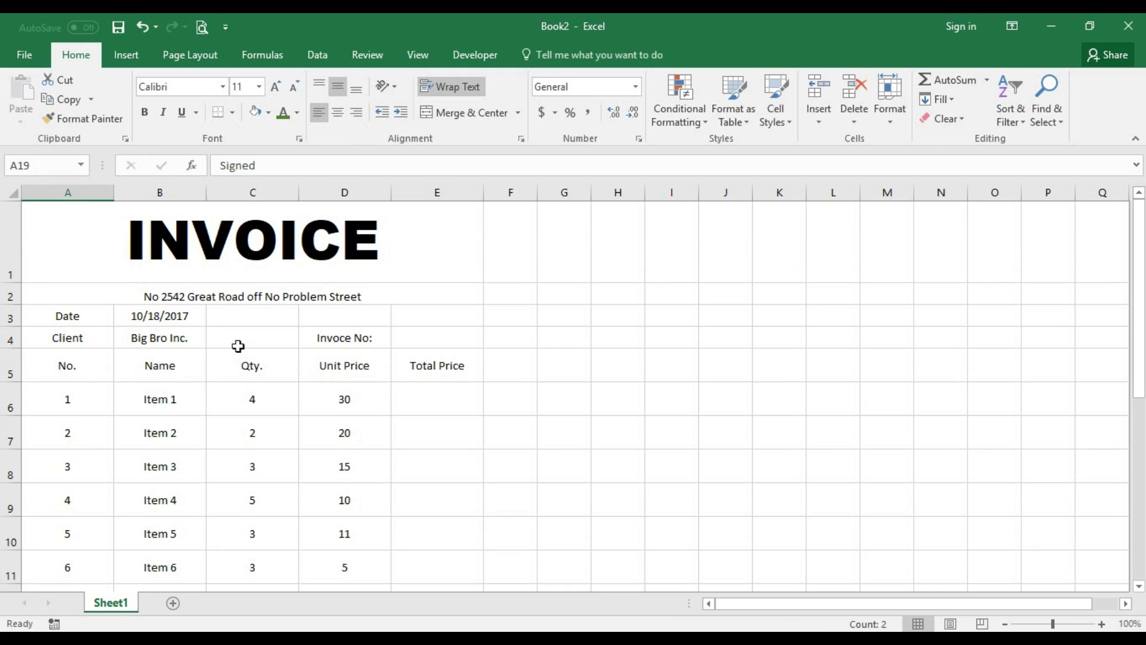
- Fill the merged INVOICE heading with light gray
{"action": "left_click", "coordinate": [294, 257]}
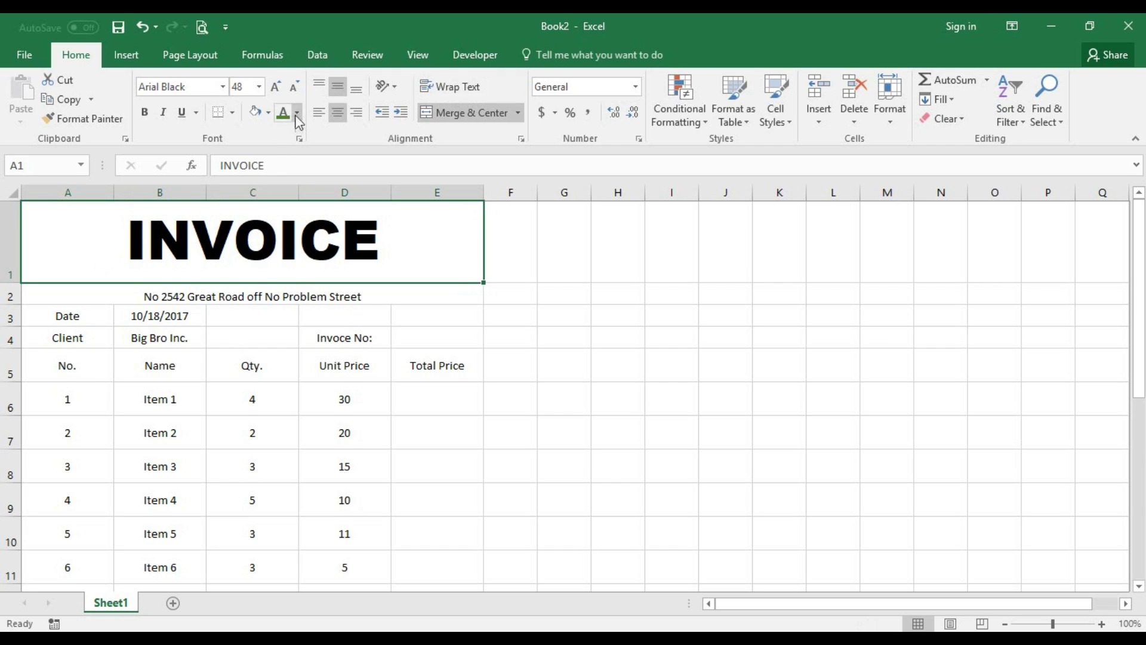
{"action": "left_click", "coordinate": [269, 113]}
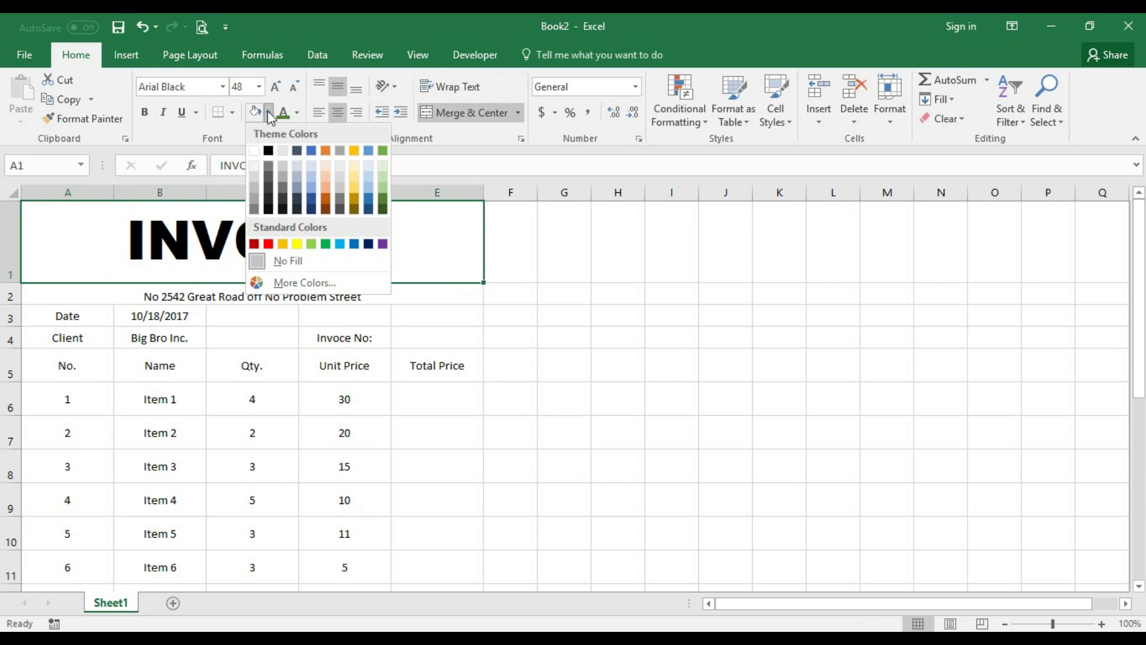
{"action": "left_click", "coordinate": [283, 151]}
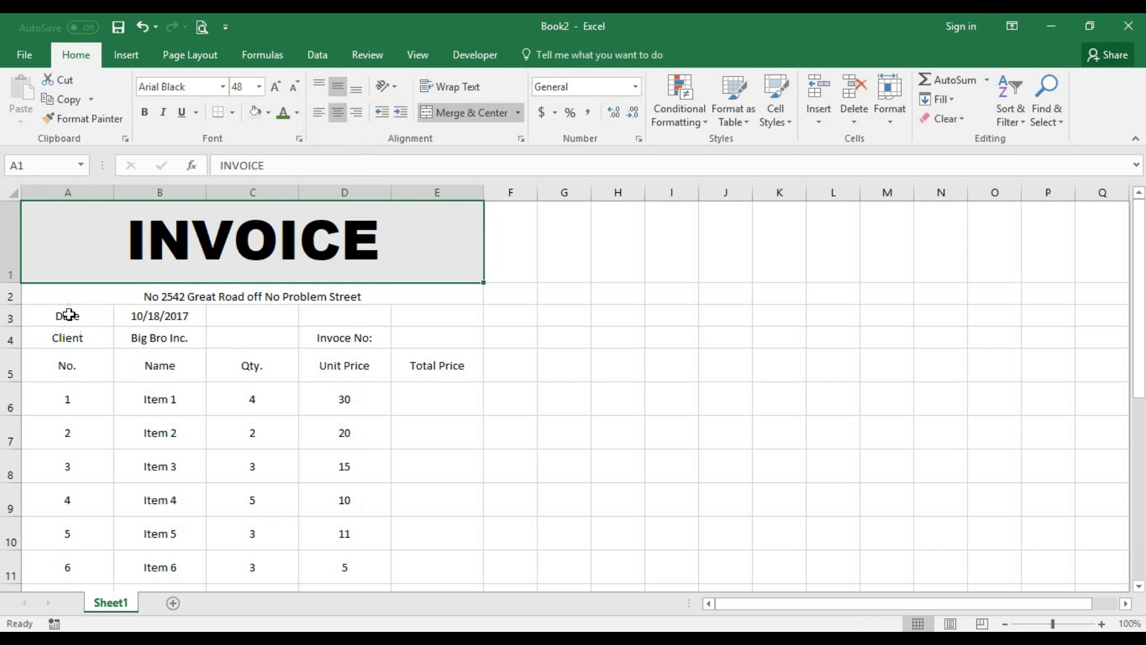
- Give the Date and Client labels a light gold fill instead of gold text
{"action": "left_click_drag", "start_coordinate": [71, 313], "coordinate": [69, 333]}
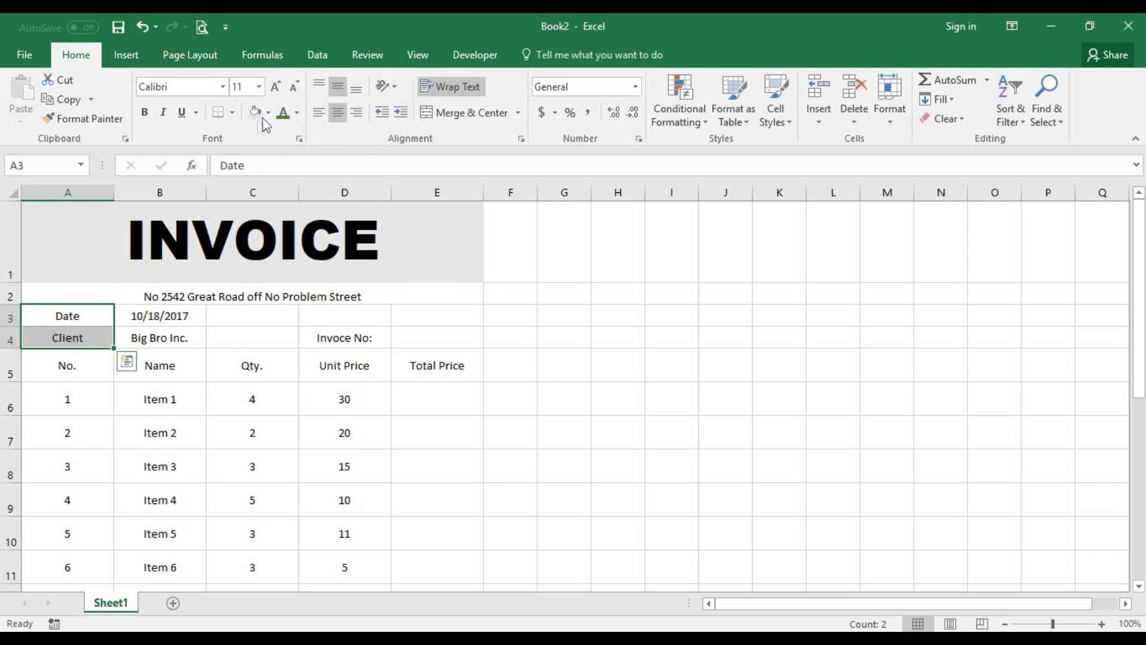
{"action": "left_click", "coordinate": [296, 113]}
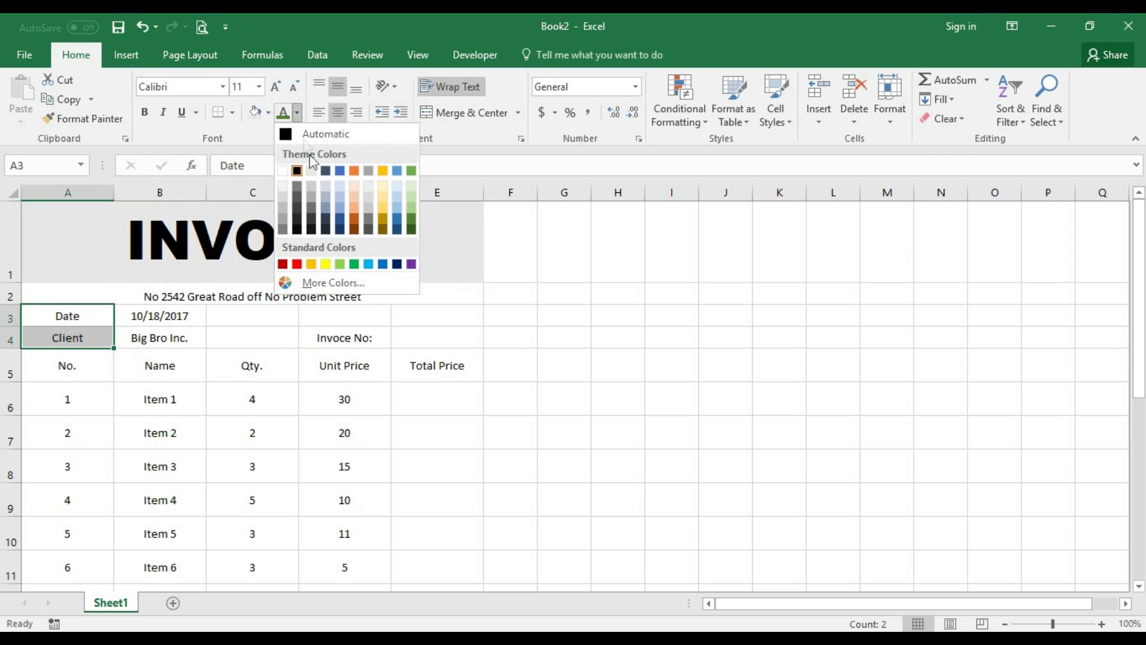
{"action": "left_click", "coordinate": [376, 174]}
{"action": "key", "text": "ctrl+z"}
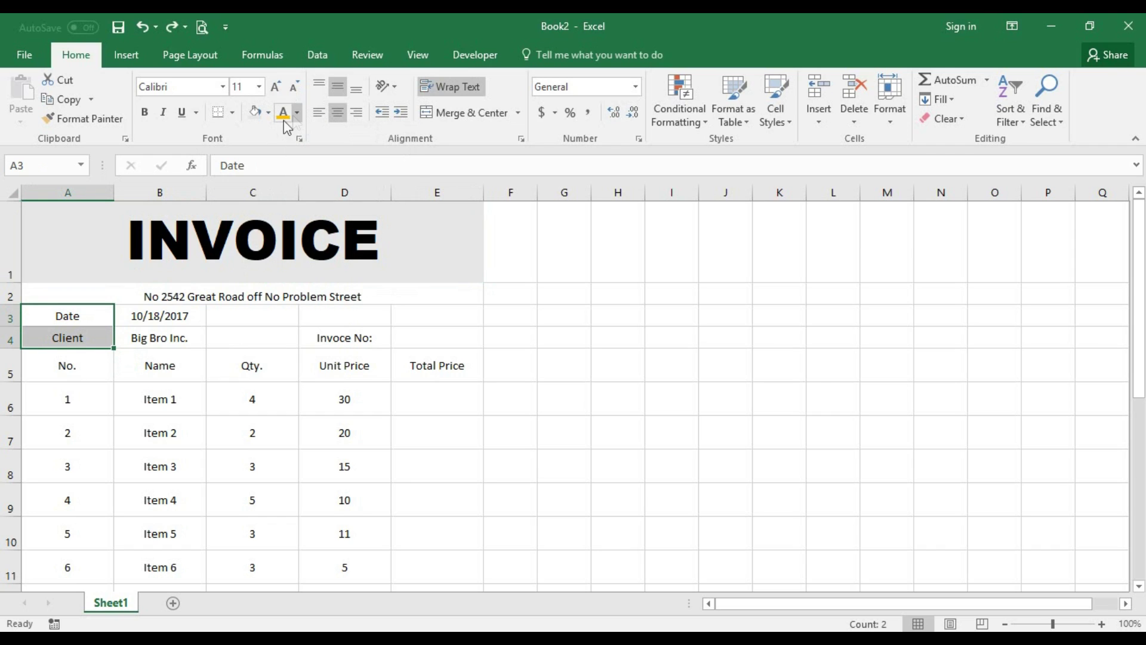
{"action": "left_click", "coordinate": [268, 113]}
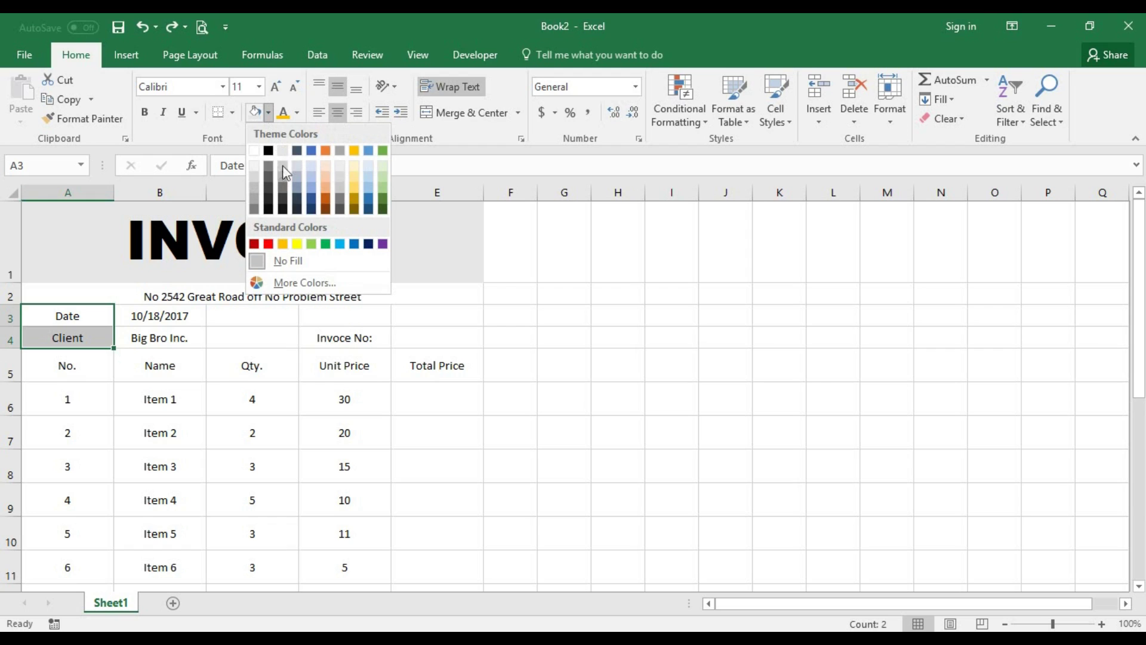
{"action": "left_click", "coordinate": [360, 174]}
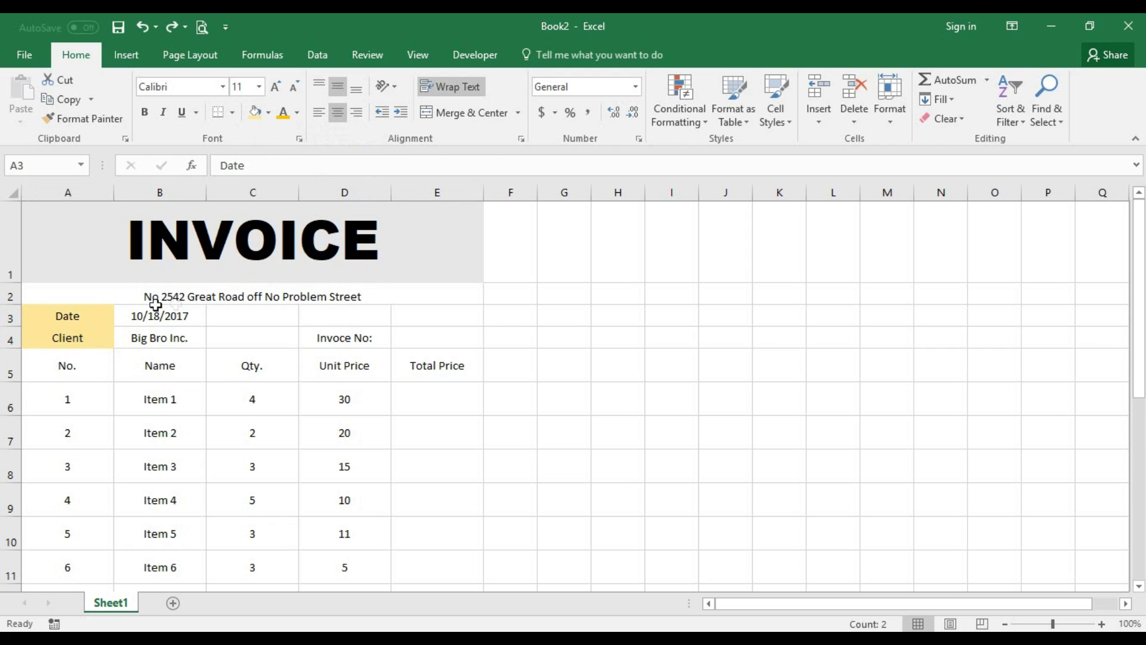
{"action": "left_click", "coordinate": [256, 290]}
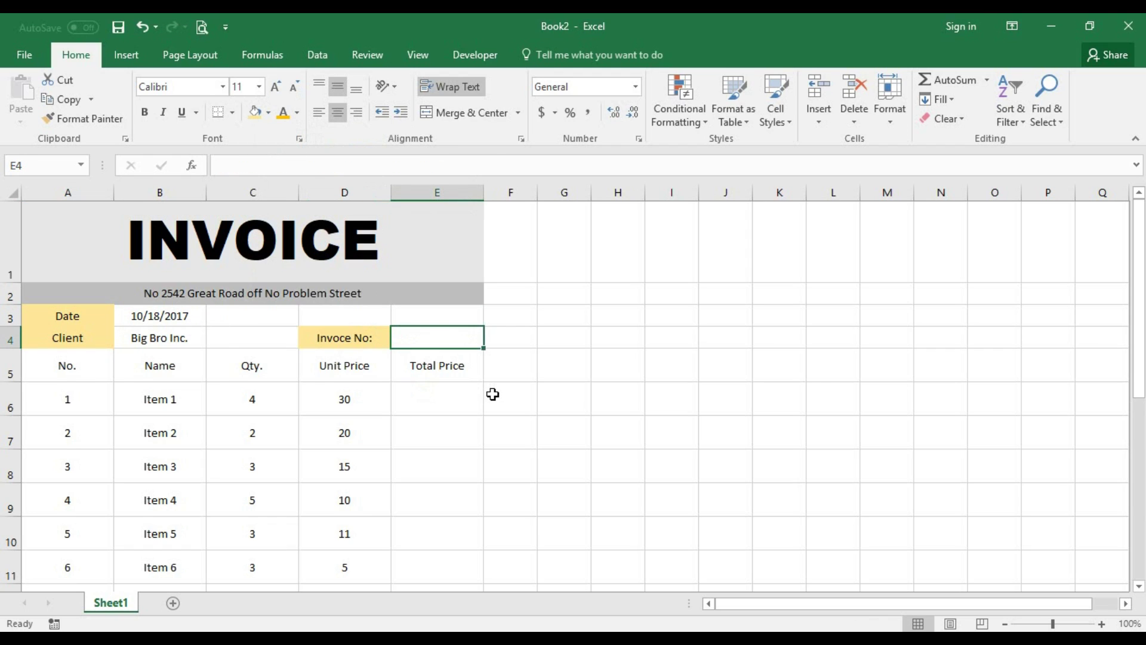
{"action": "left_click", "coordinate": [186, 319]}
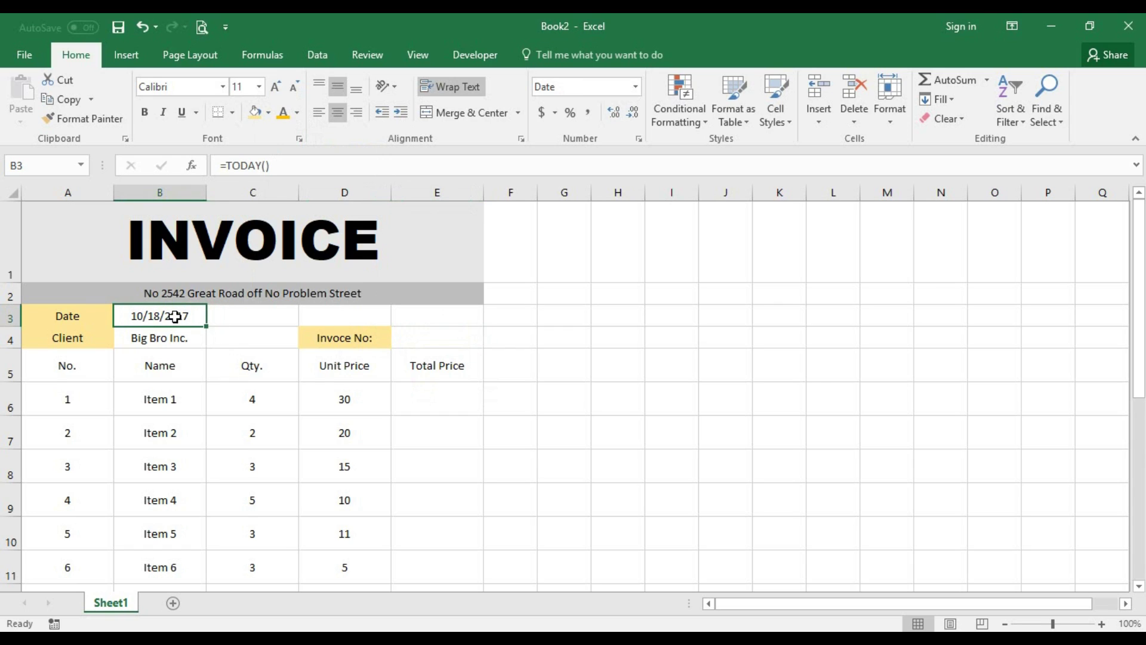
- Apply the long date format to B3 so it reads October 18, 2017
{"action": "right_click", "coordinate": [174, 316]}
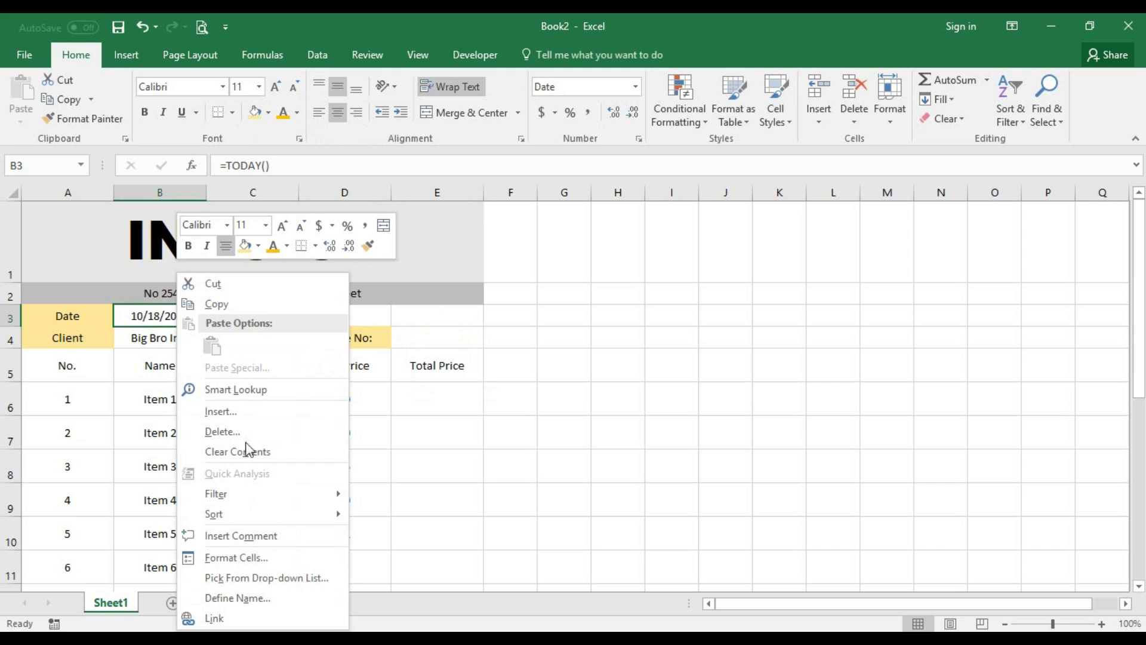
{"action": "key", "text": "Escape"}
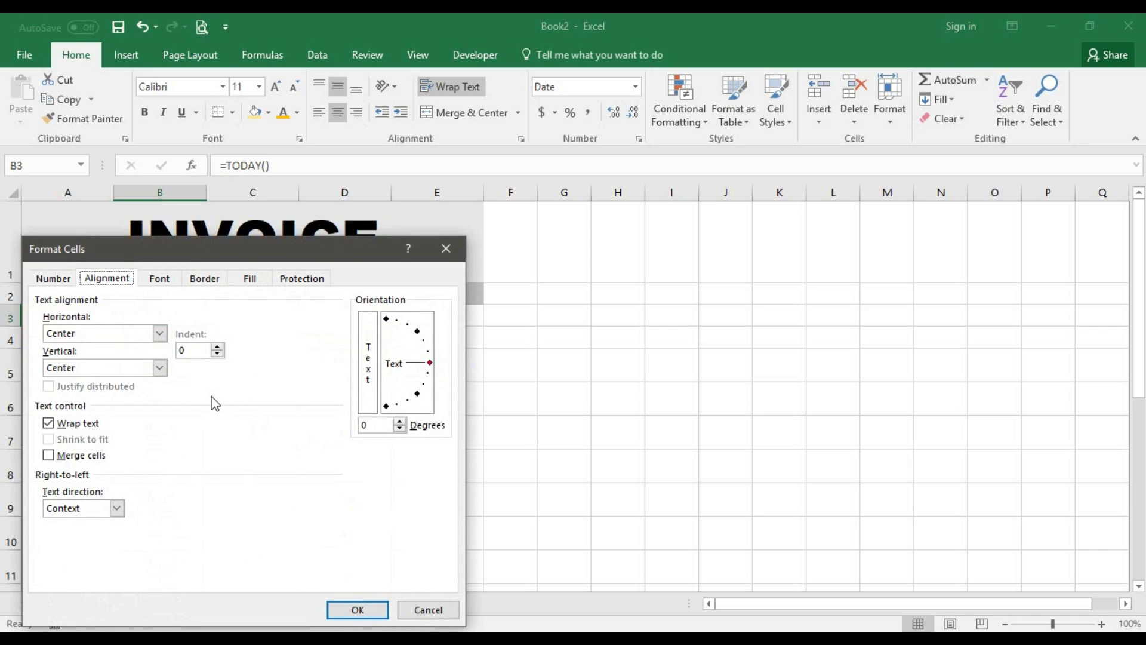
{"action": "left_click", "coordinate": [54, 278]}
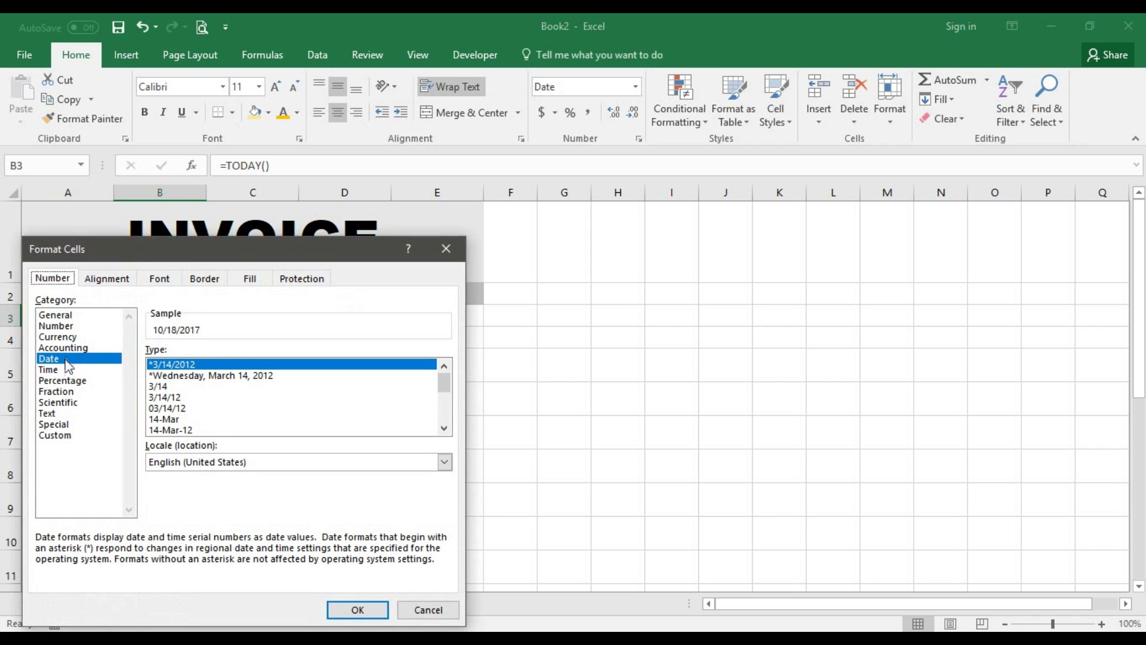
{"action": "scroll", "coordinate": [222, 406], "scroll_direction": "down", "scroll_amount": 2}
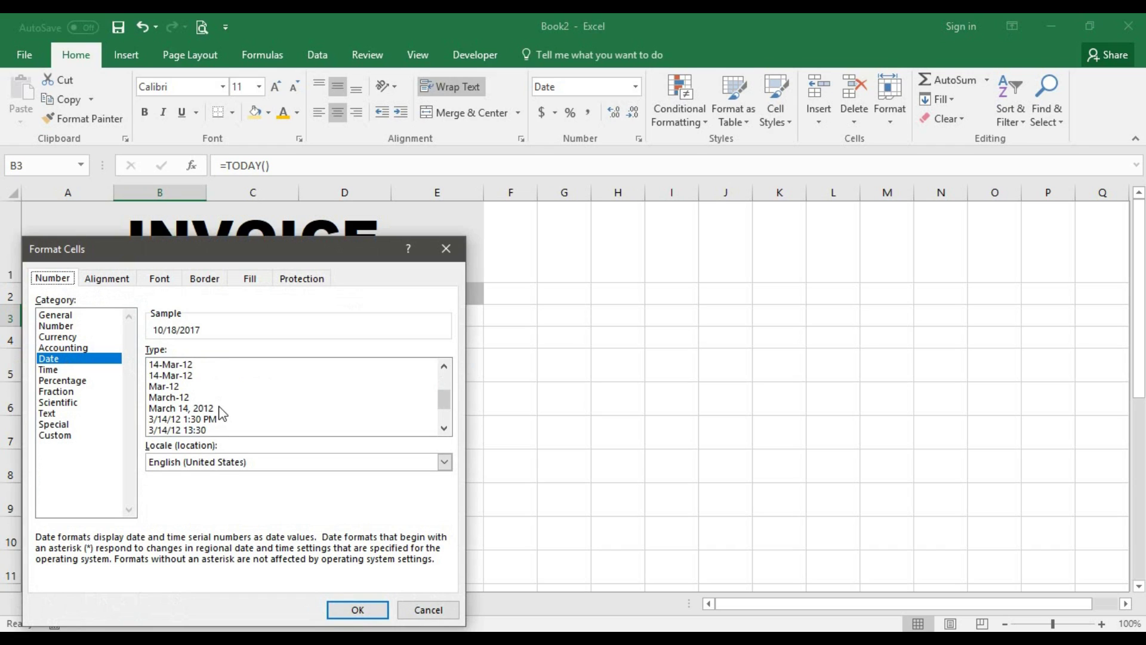
{"action": "left_click", "coordinate": [198, 409]}
{"action": "left_click", "coordinate": [355, 610]}
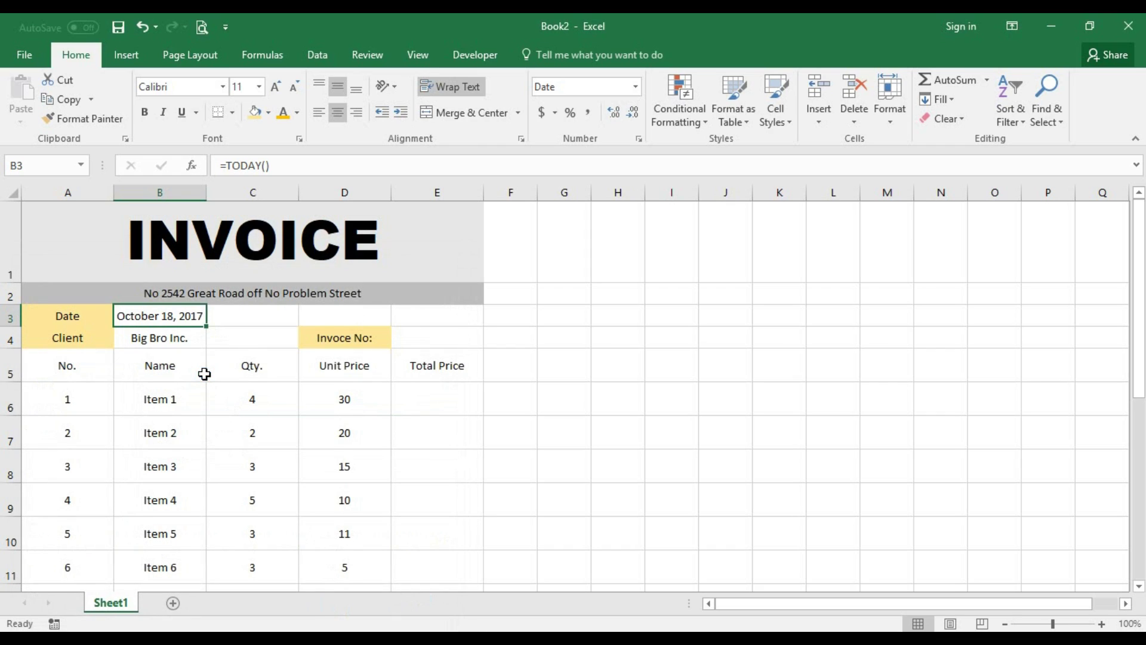
{"action": "left_click", "coordinate": [184, 344]}
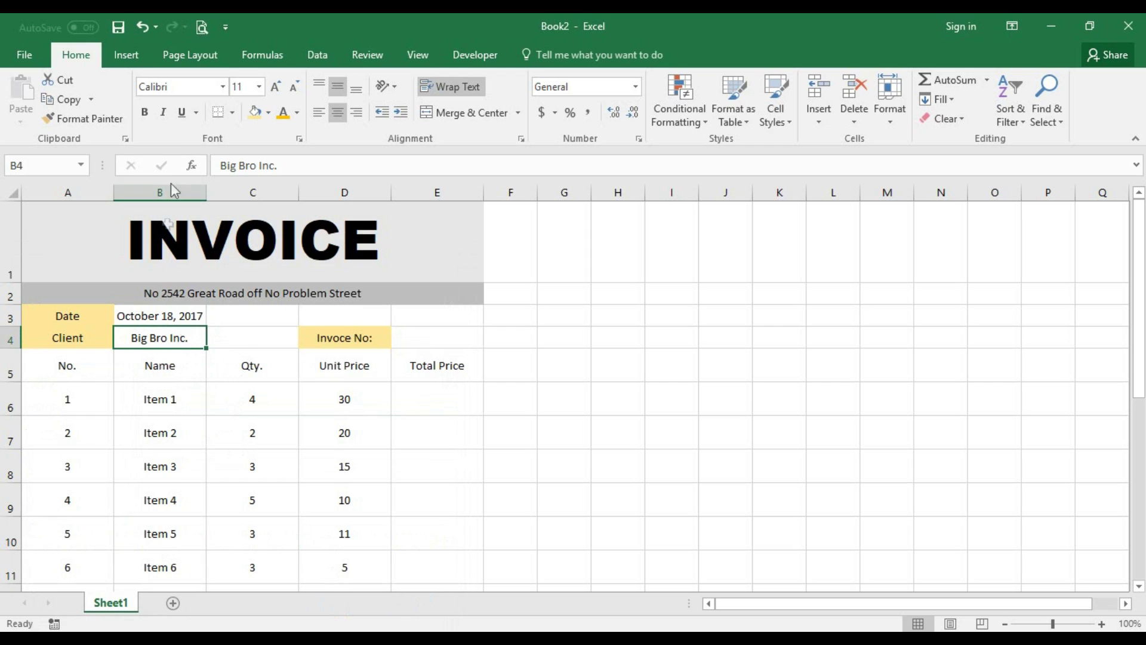
- Try left alignment on the client name, then set it back to centered
{"action": "left_click", "coordinate": [319, 113]}
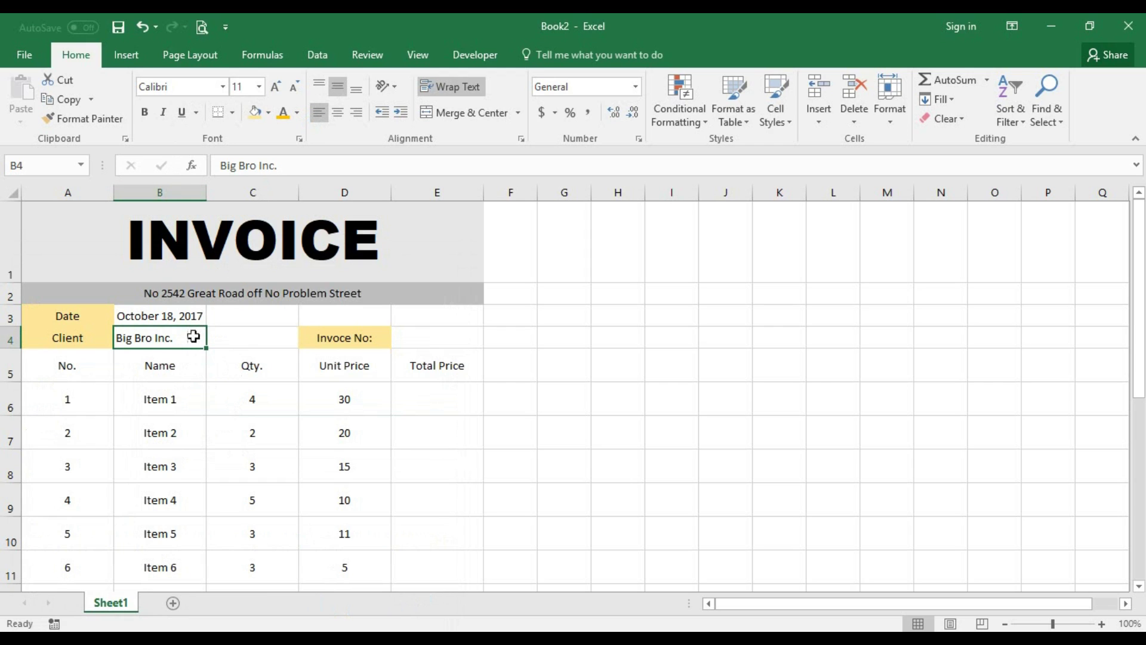
{"action": "left_click", "coordinate": [337, 112]}
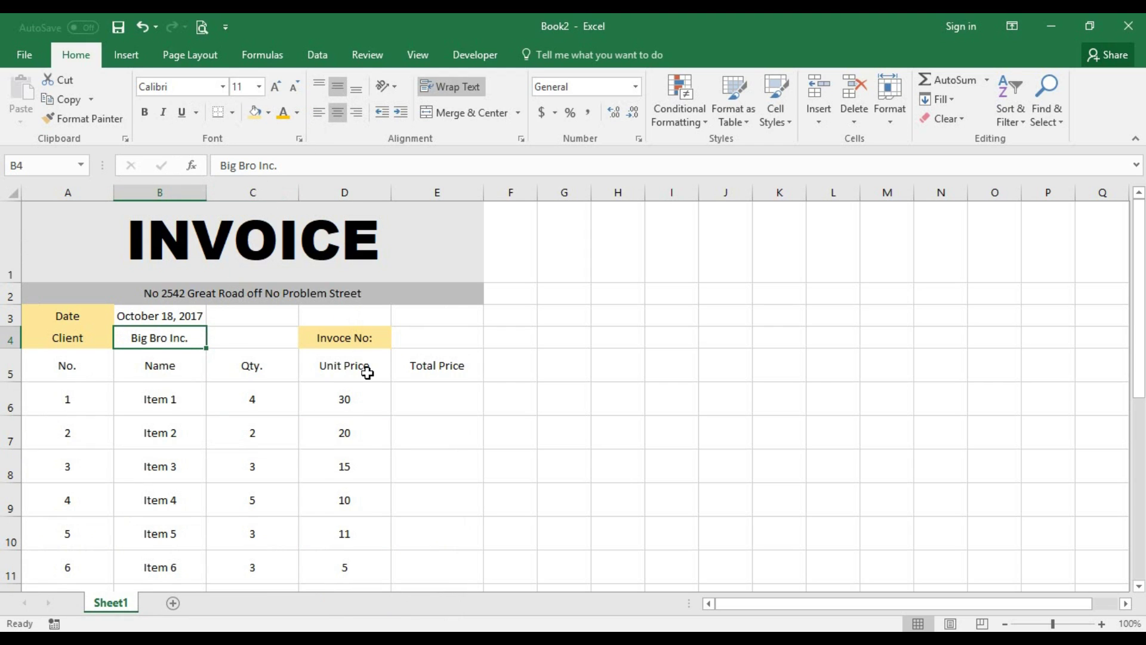
{"action": "scroll", "coordinate": [421, 404], "scroll_direction": "down", "scroll_amount": 1}
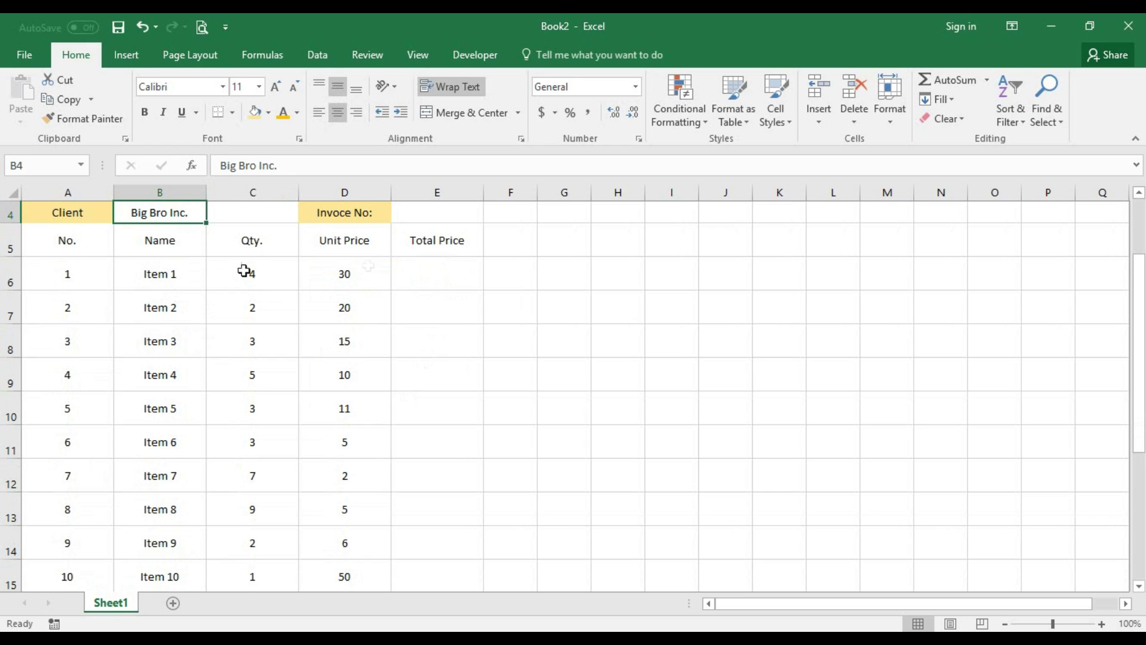
- Select the header row A5:E5 (No. to Total Price) and show its fill colour choices
{"action": "scroll", "coordinate": [232, 270], "scroll_direction": "up", "scroll_amount": 1}
{"action": "left_click_drag", "start_coordinate": [61, 366], "coordinate": [396, 353]}
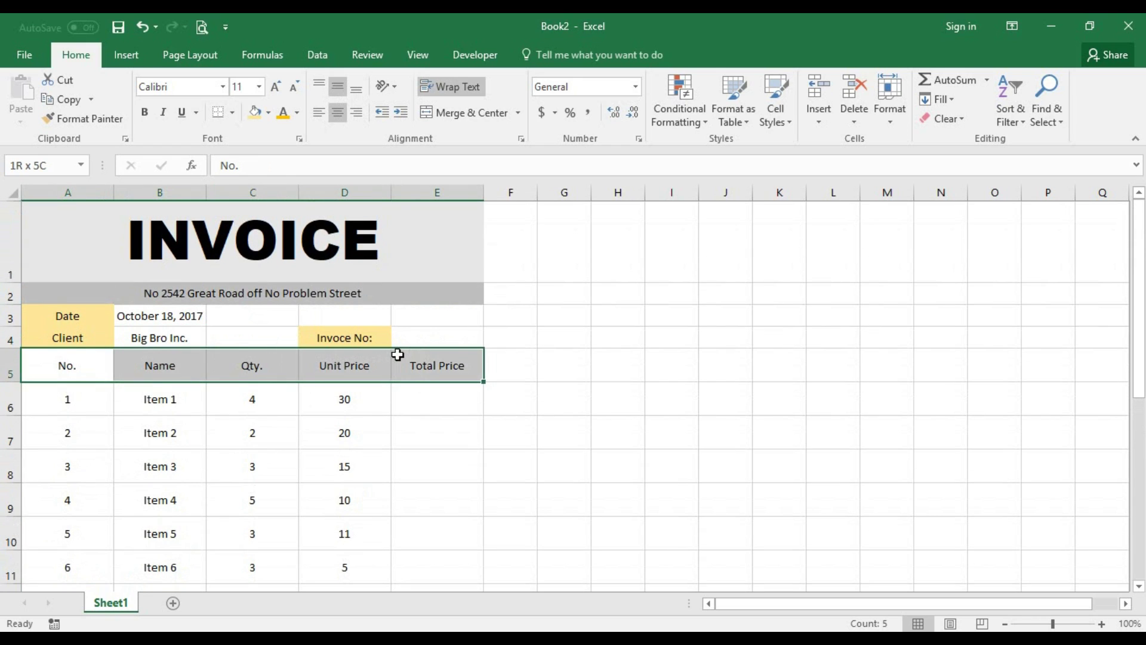
{"action": "left_click", "coordinate": [269, 114]}
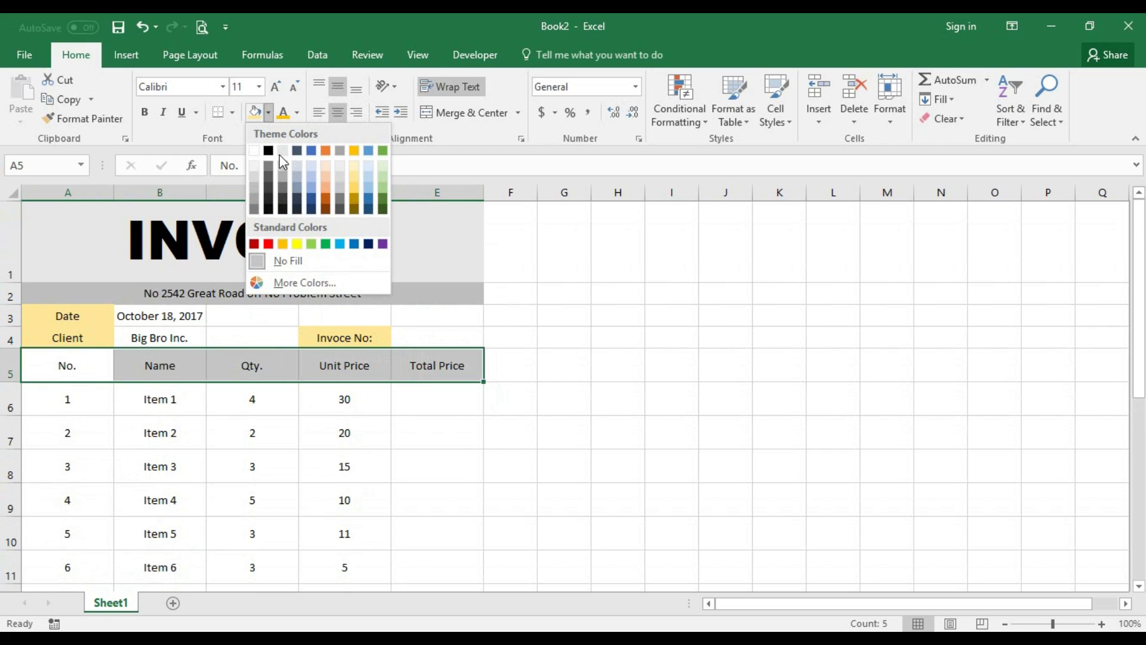